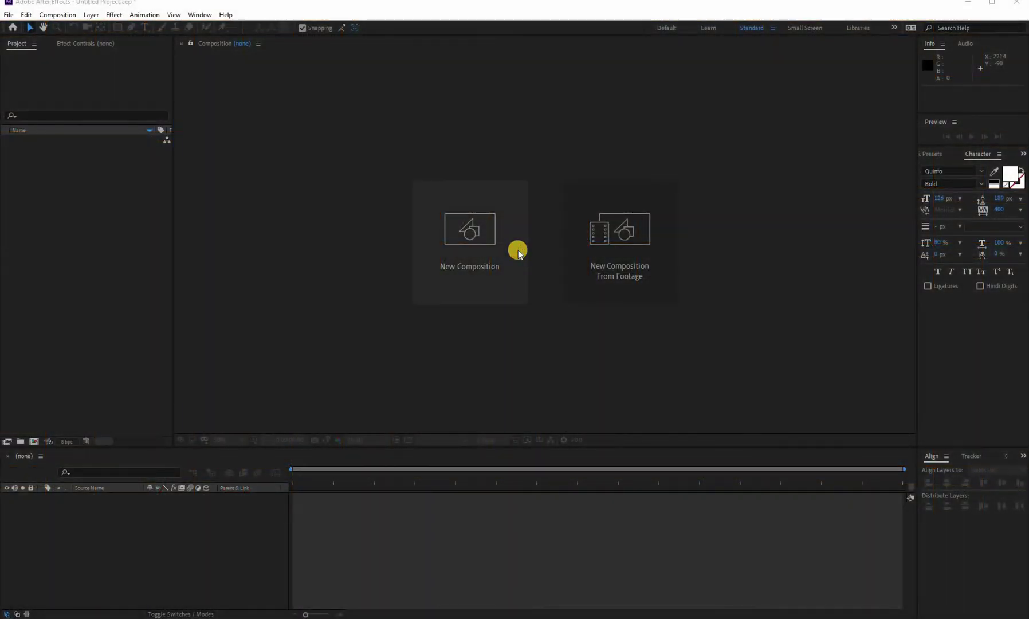
# Create a five-second 1920 x 1080 composition named Main at 30 frames per second
pyautogui.click(518, 253)
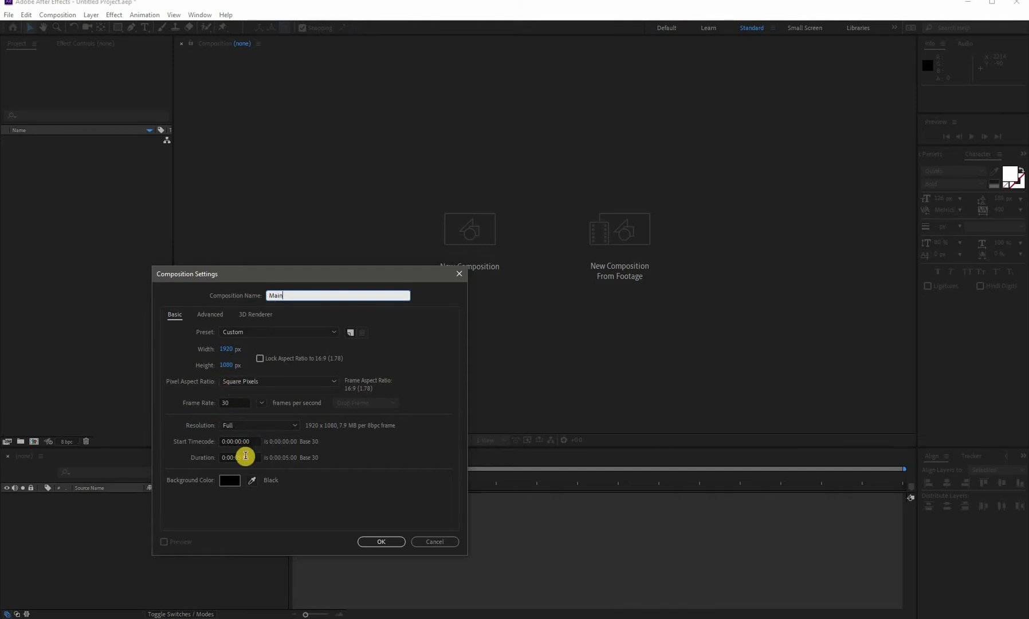
pyautogui.click(375, 541)
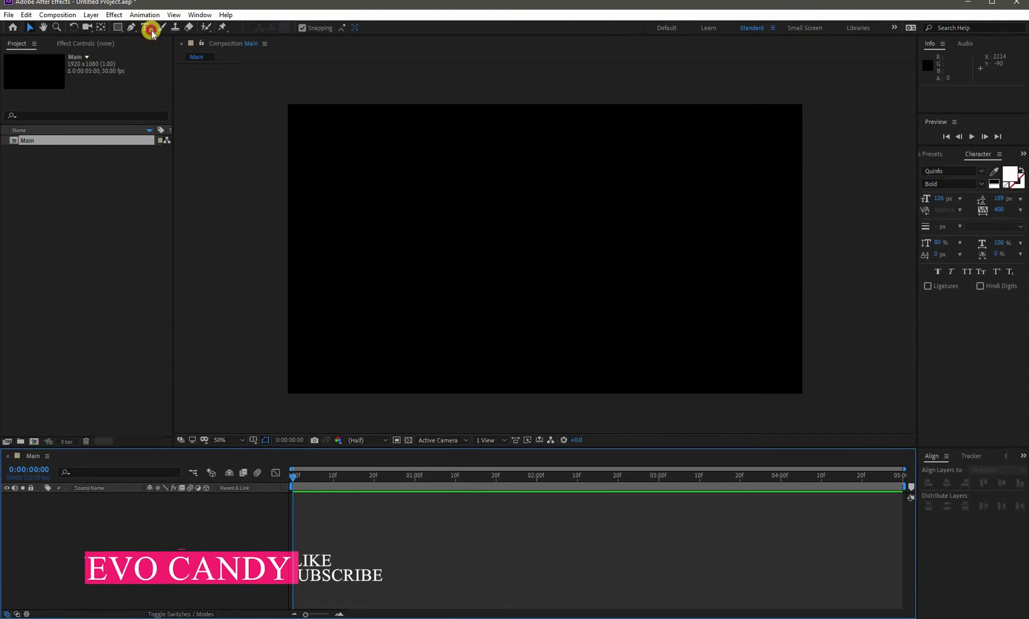
# Add a text layer reading VEVO CANDY in the upper part of the composition
pyautogui.click(145, 27)
pyautogui.click(474, 203)
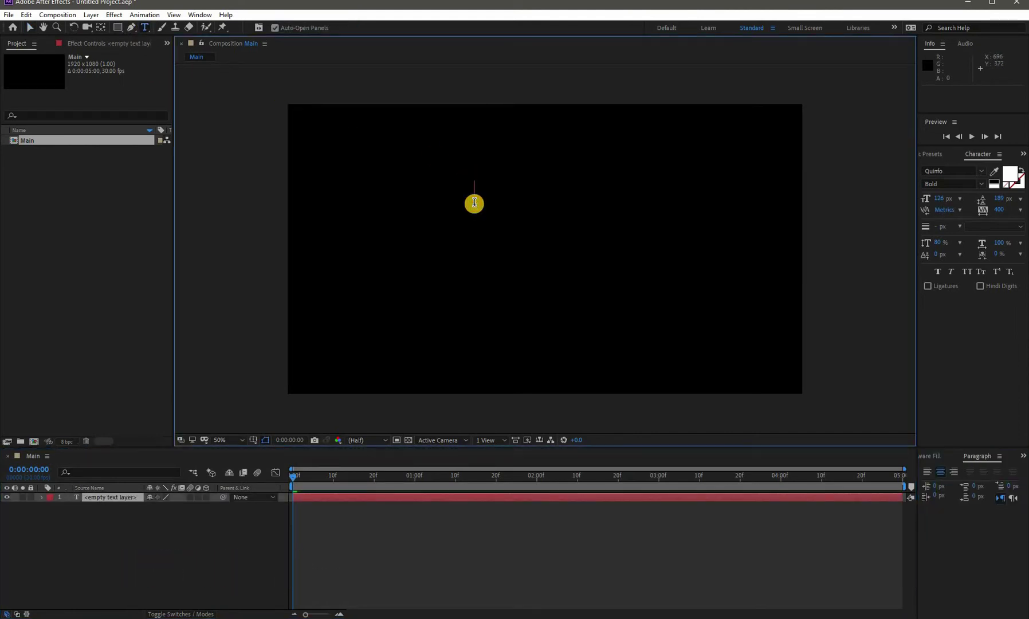
pyautogui.write('VEVO CANDY')
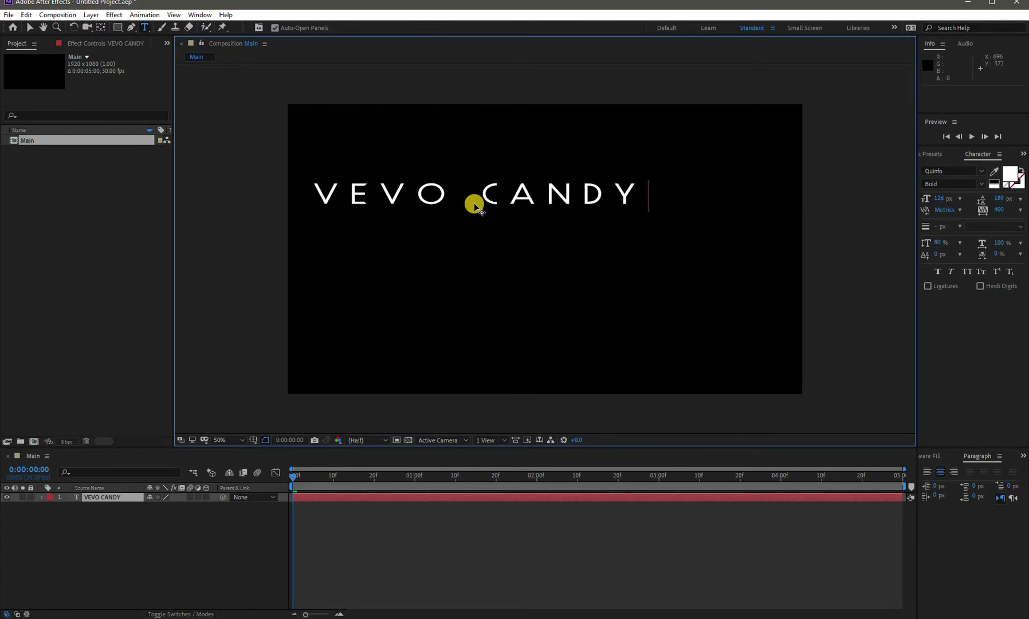
# Recolour only the word CANDY in the title to a yellow-orange, leaving VEVO white
pyautogui.doubleClick(473, 203)
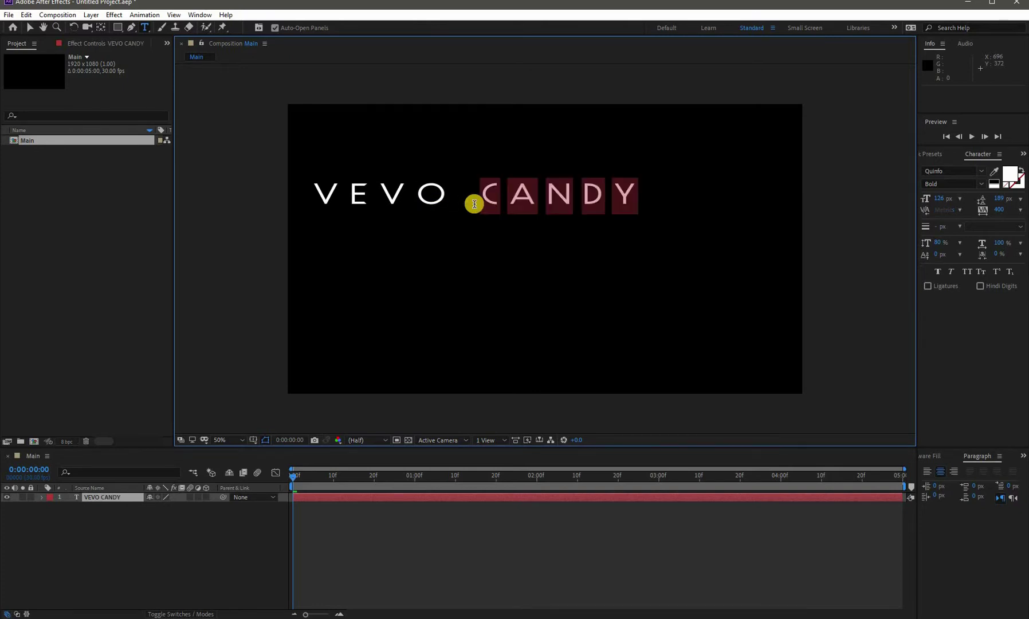
pyautogui.click(1010, 173)
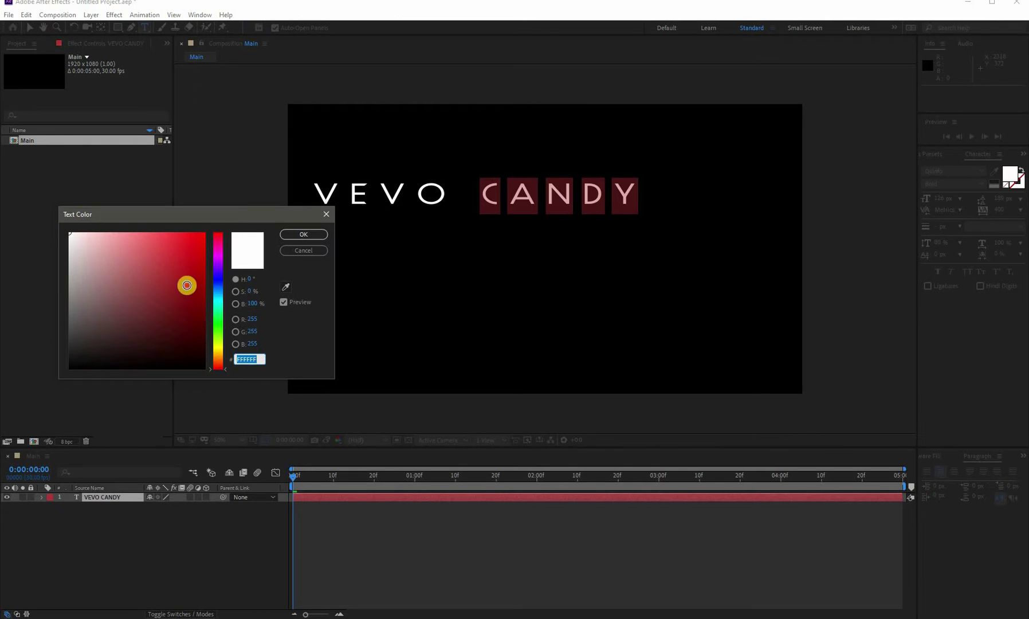
pyautogui.write('FF0000')
pyautogui.click(221, 360)
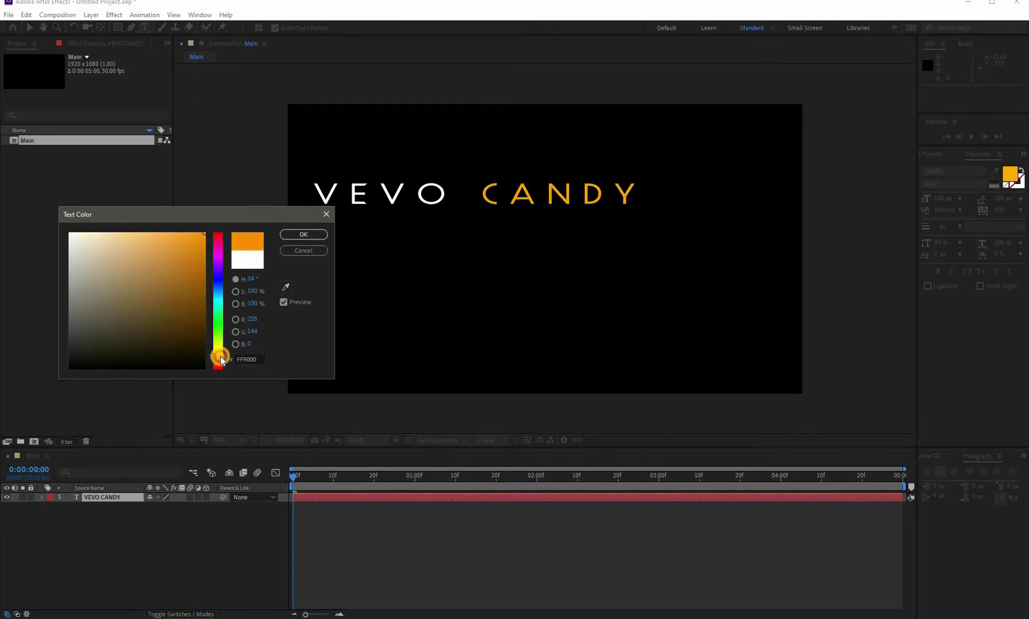
pyautogui.moveTo(223, 358); pyautogui.dragTo(223, 357)
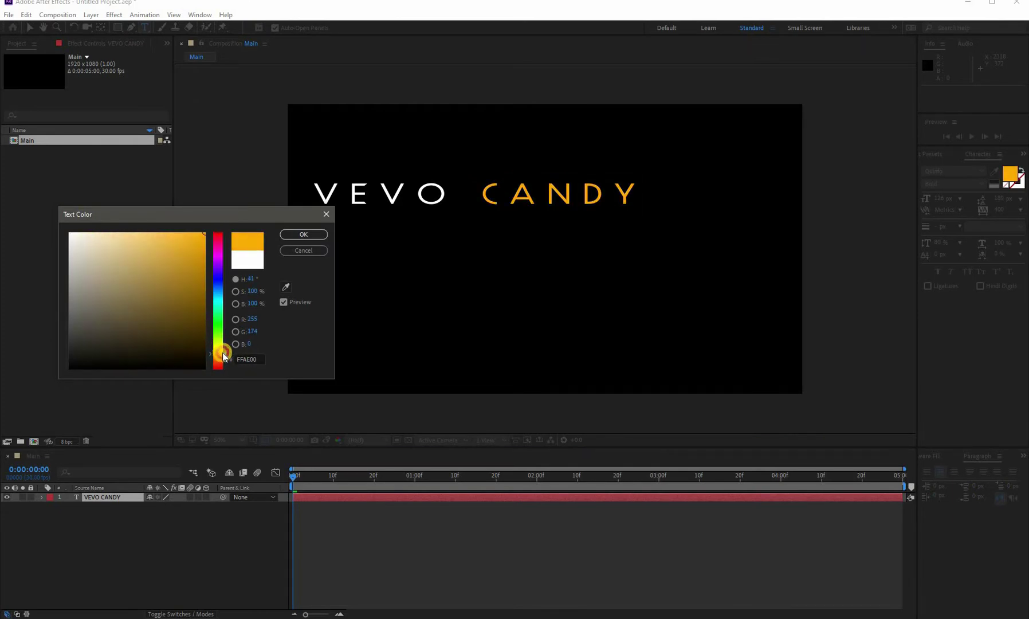
pyautogui.click(296, 238)
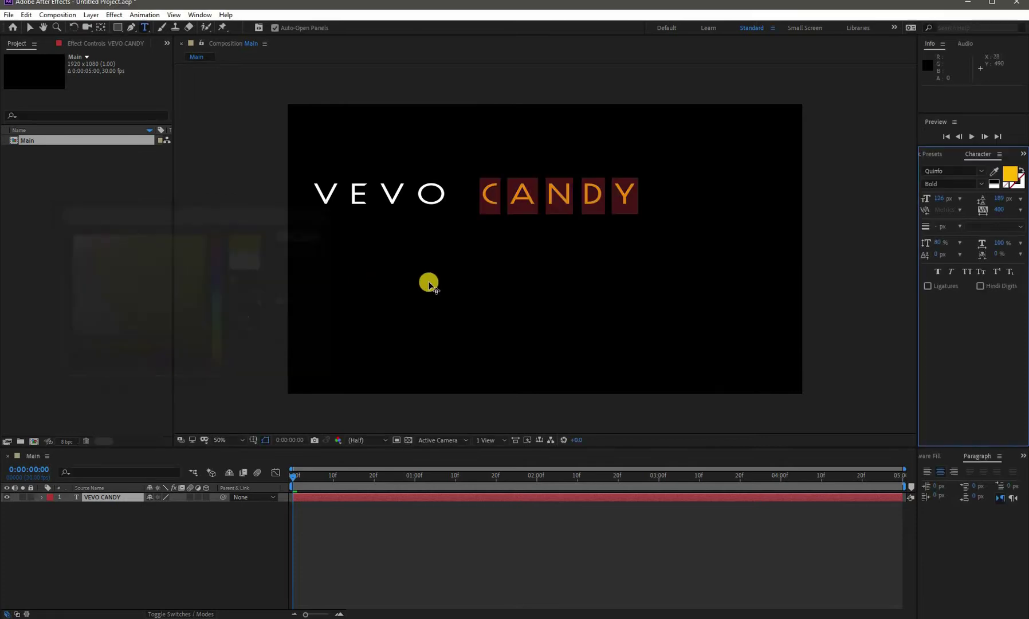
pyautogui.press('Left')
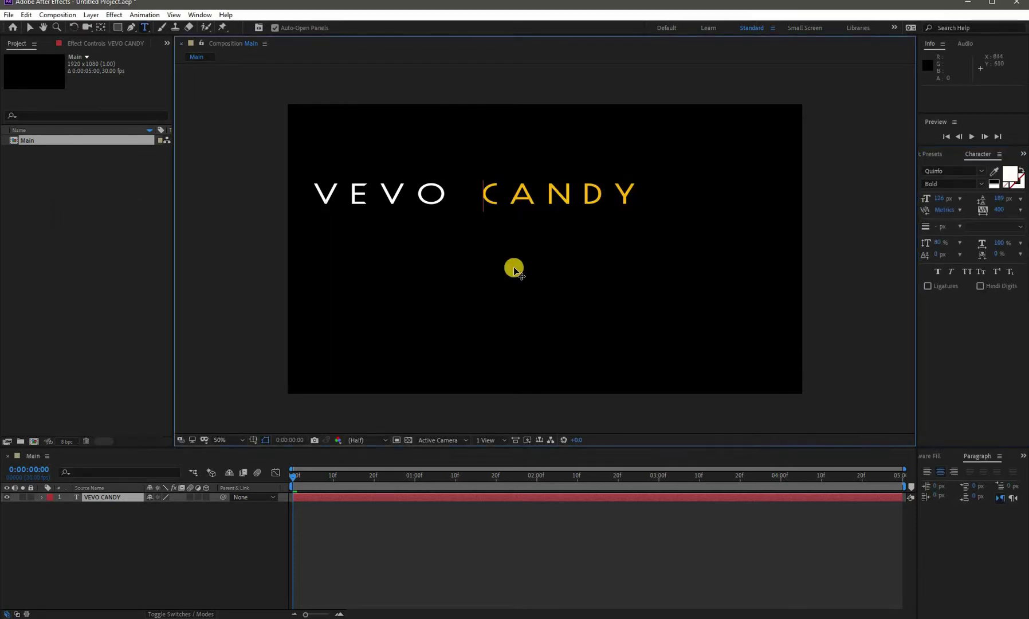
pyautogui.hotkey('ctrl', 'a')
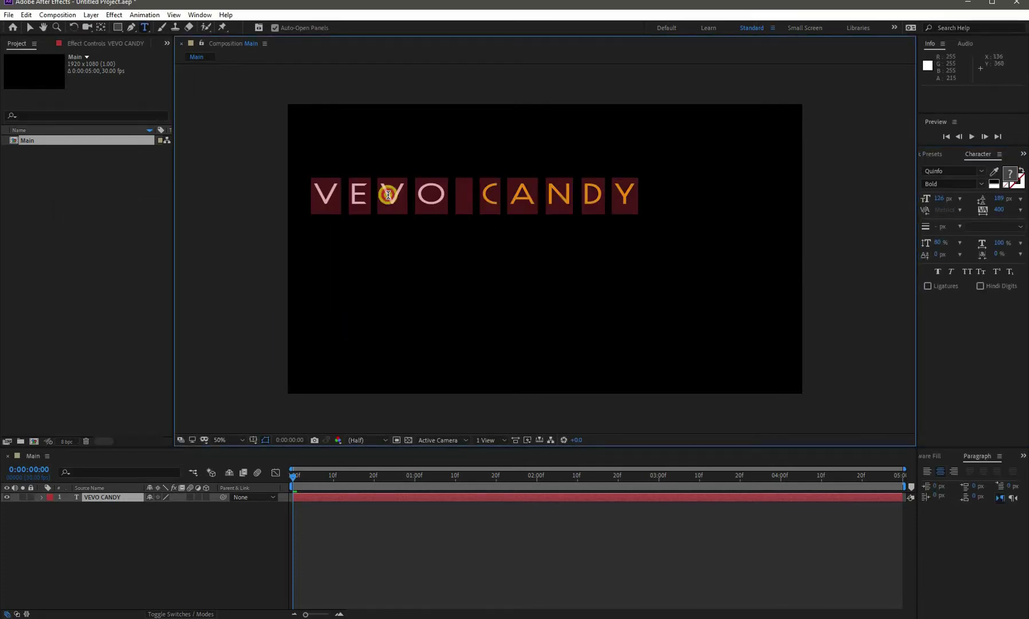
pyautogui.click(381, 194)
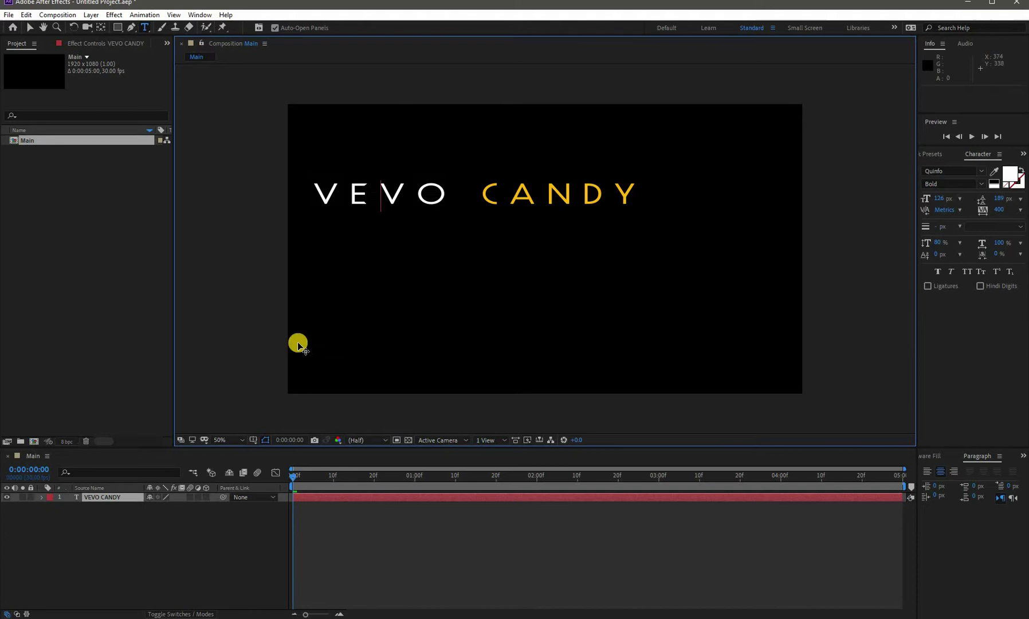
# Centre the title layer's anchor point on its text and align the layer to the horizontal and vertical centre of the composition
pyautogui.click(110, 514)
pyautogui.click(101, 28)
pyautogui.hotkey('ctrl', 'alt', 'Home')
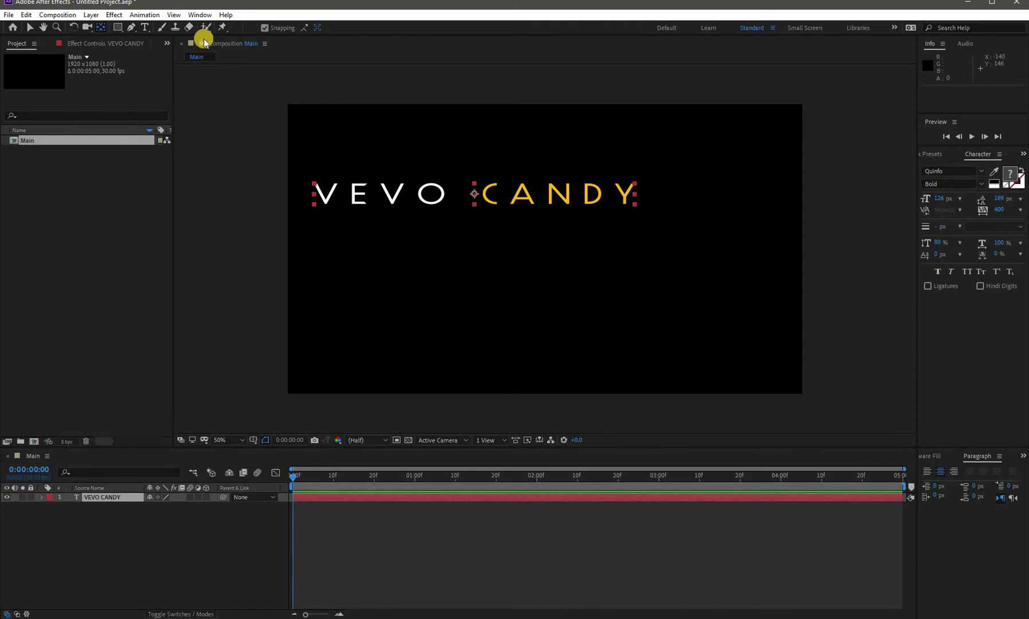
pyautogui.click(204, 19)
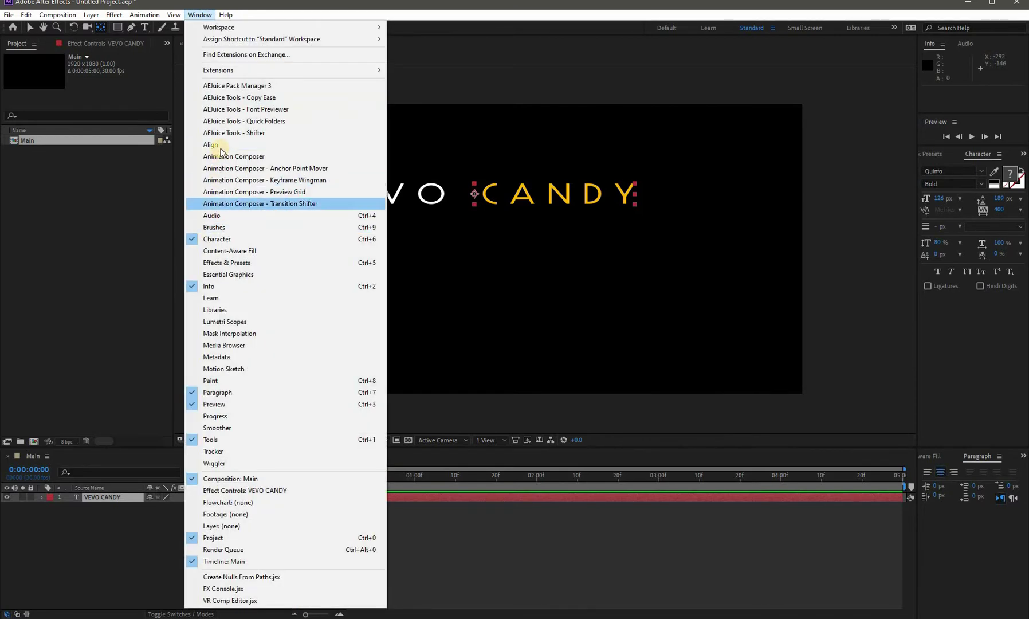
pyautogui.click(220, 149)
pyautogui.click(946, 483)
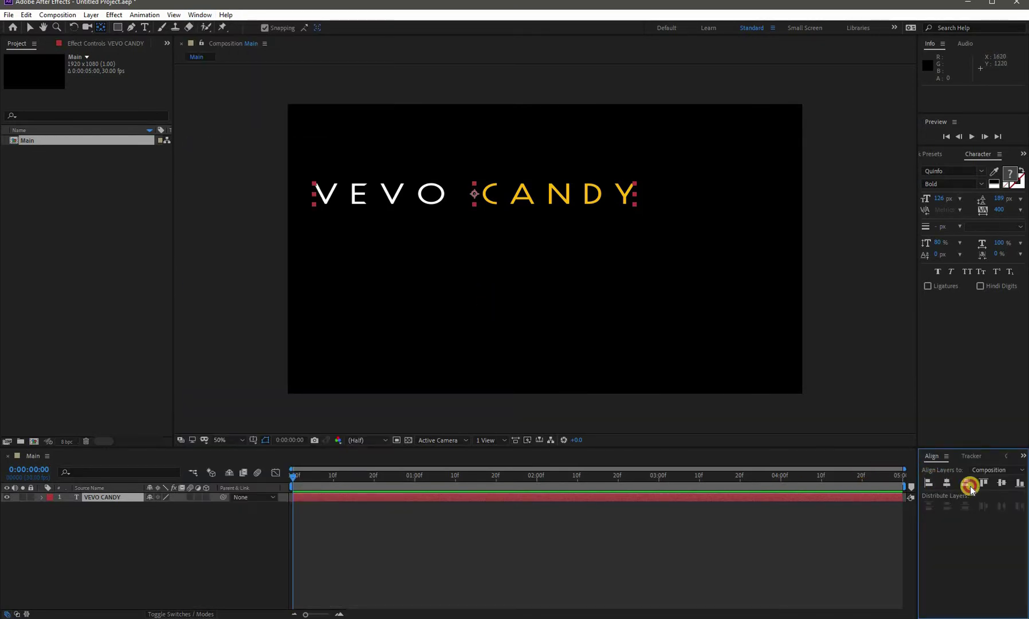
pyautogui.click(137, 524)
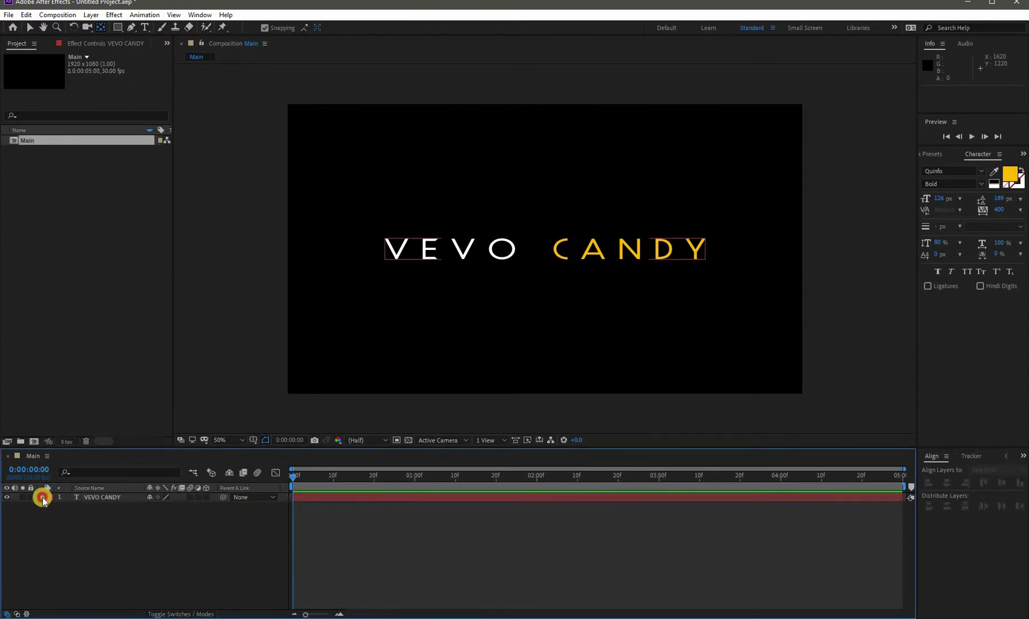
# Add a Blur text animator to the VEVO CANDY layer and set its blur to 60 in both directions
pyautogui.click(41, 497)
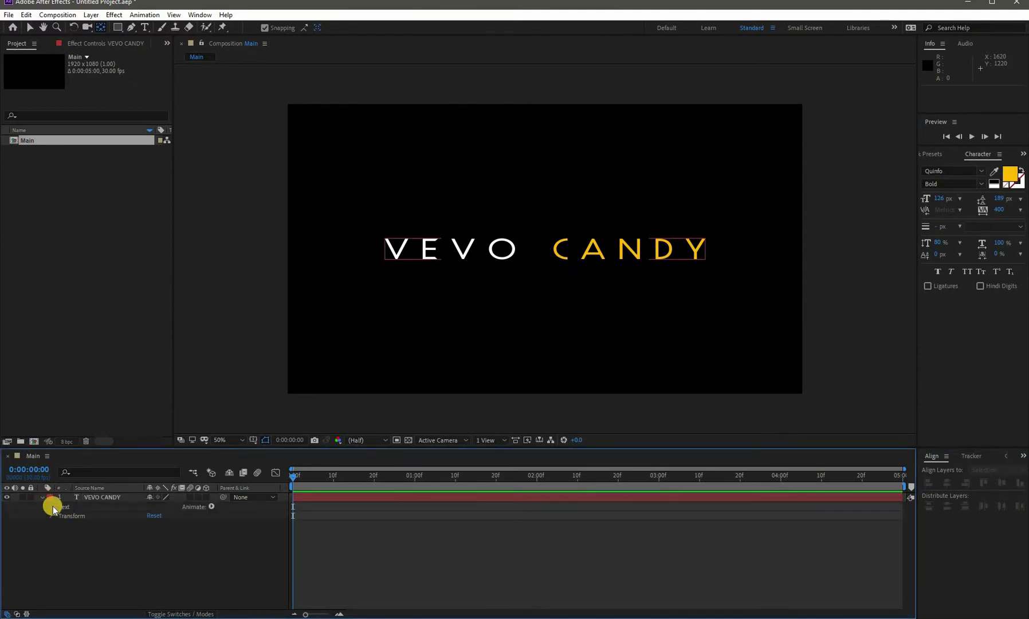
pyautogui.click(212, 507)
pyautogui.click(245, 495)
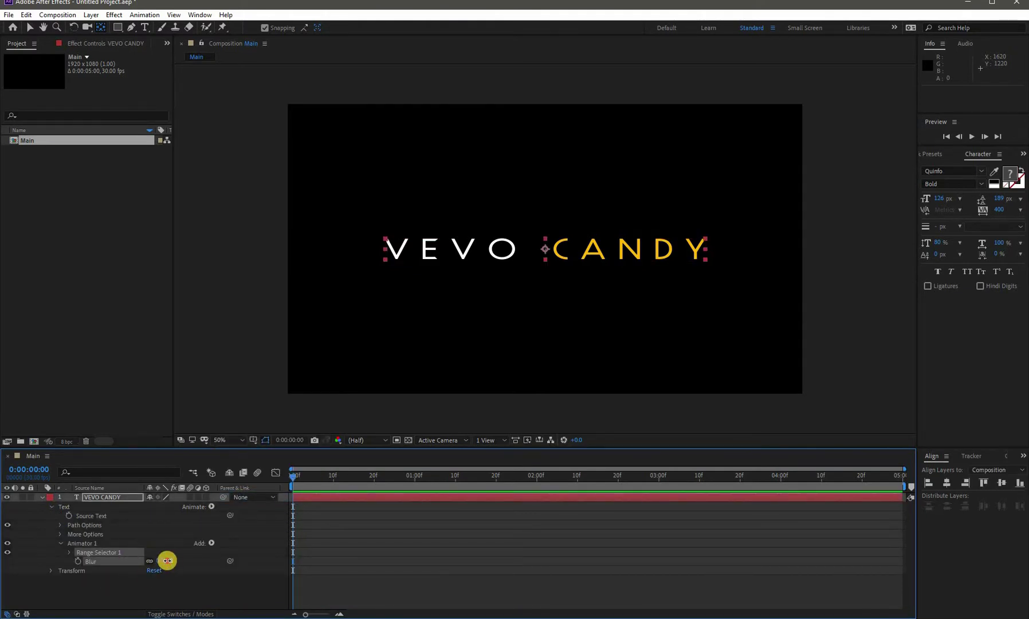
pyautogui.moveTo(185, 557); pyautogui.dragTo(192, 553)
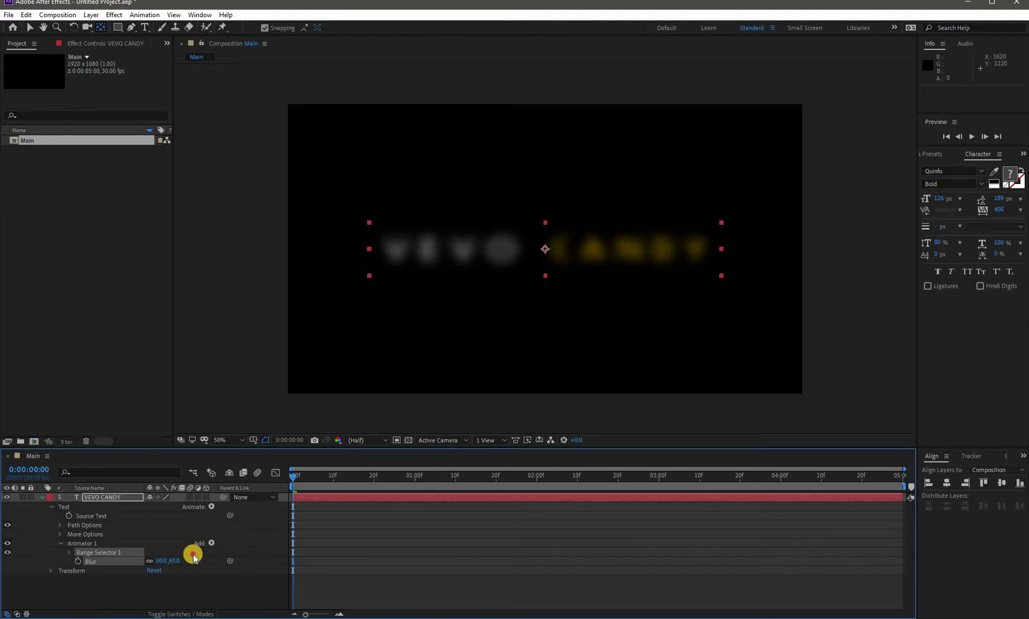
# Set Range Selector 1's Offset to 100%, keyframe it, and move that keyframe to about one second
pyautogui.click(67, 552)
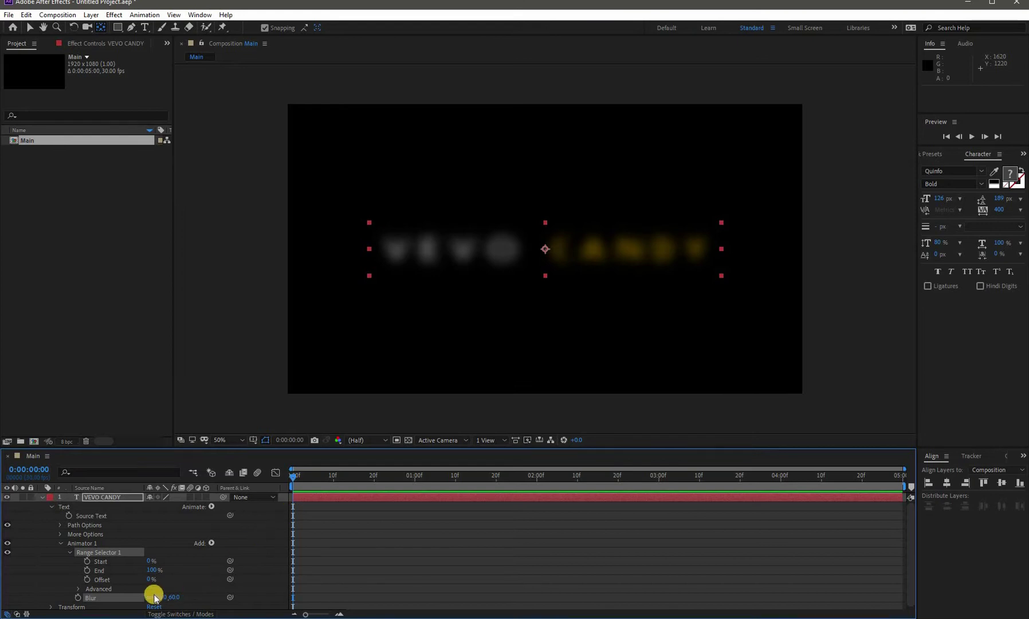
pyautogui.click(138, 579)
pyautogui.write('100')
pyautogui.press('Return')
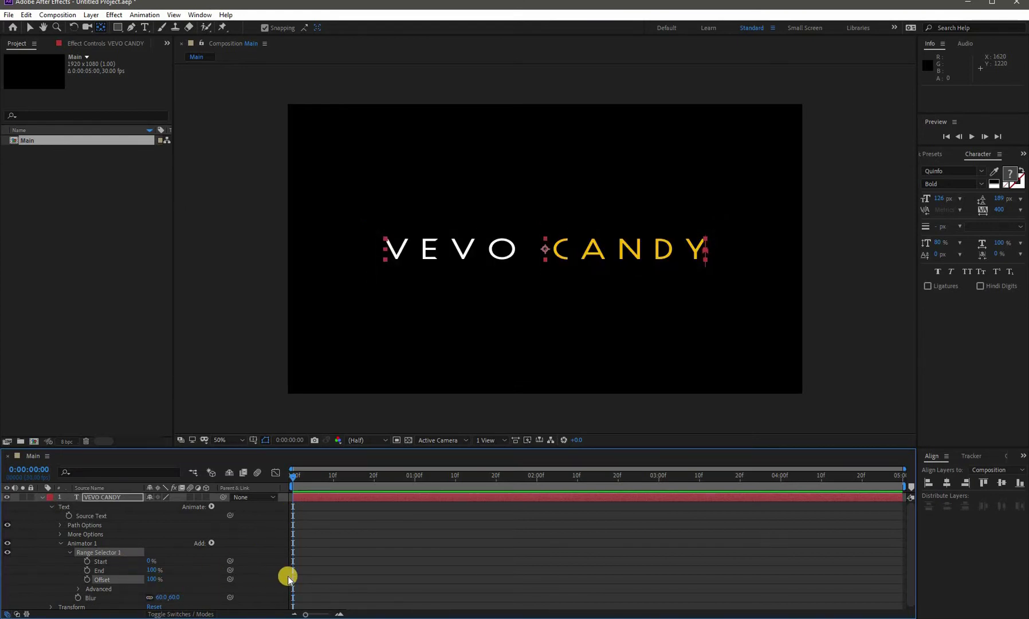
pyautogui.click(87, 579)
pyautogui.moveTo(293, 582); pyautogui.dragTo(418, 581)
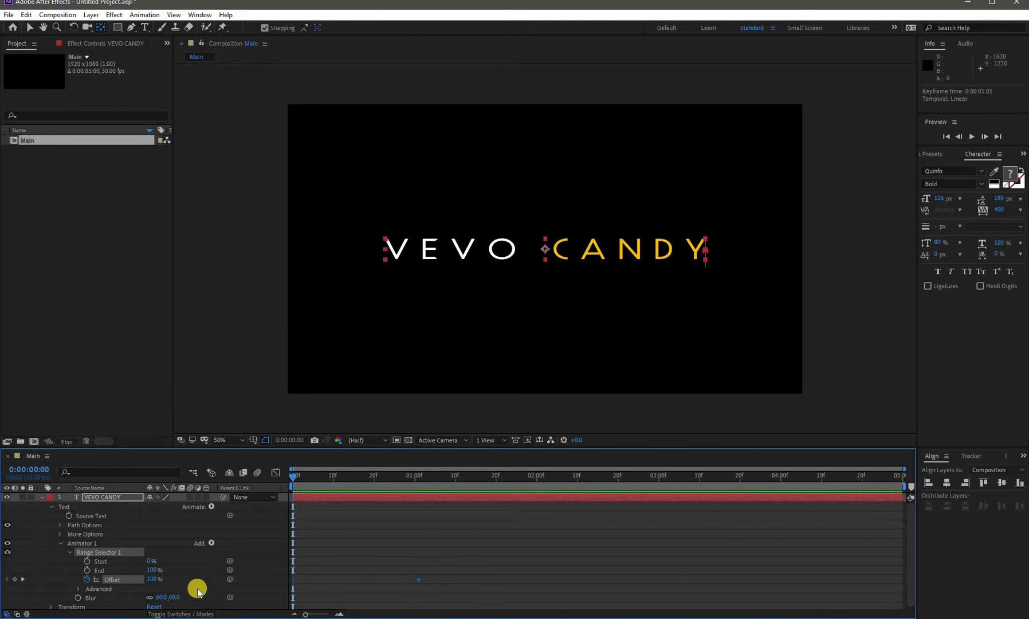
# Keyframe the range selector's Offset at -100% on the first frame and shift the 100% keyframe to 0:00:01:00
pyautogui.click(148, 578)
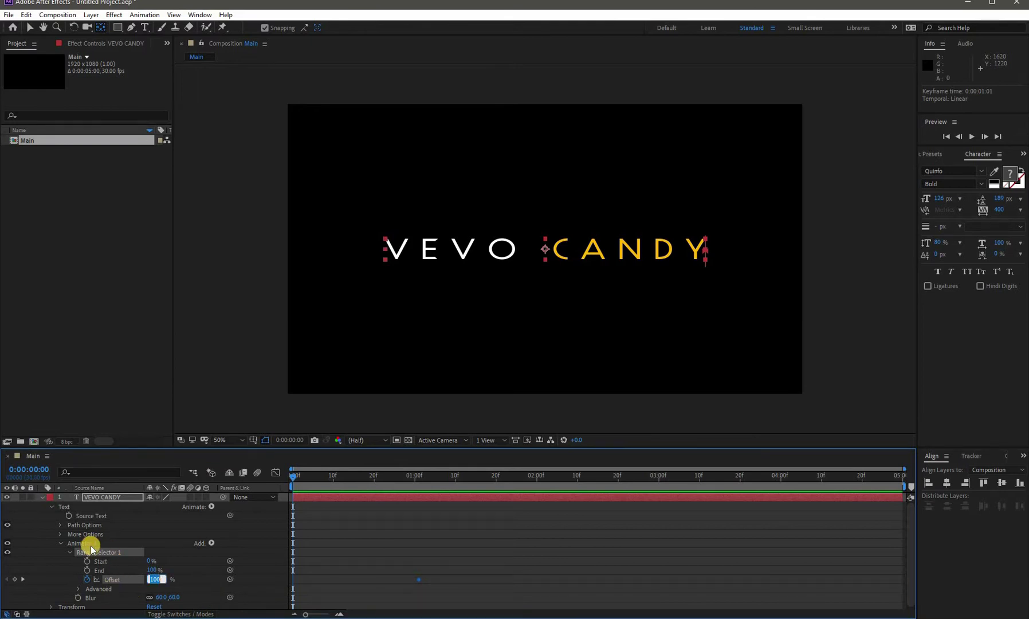
pyautogui.press('Return')
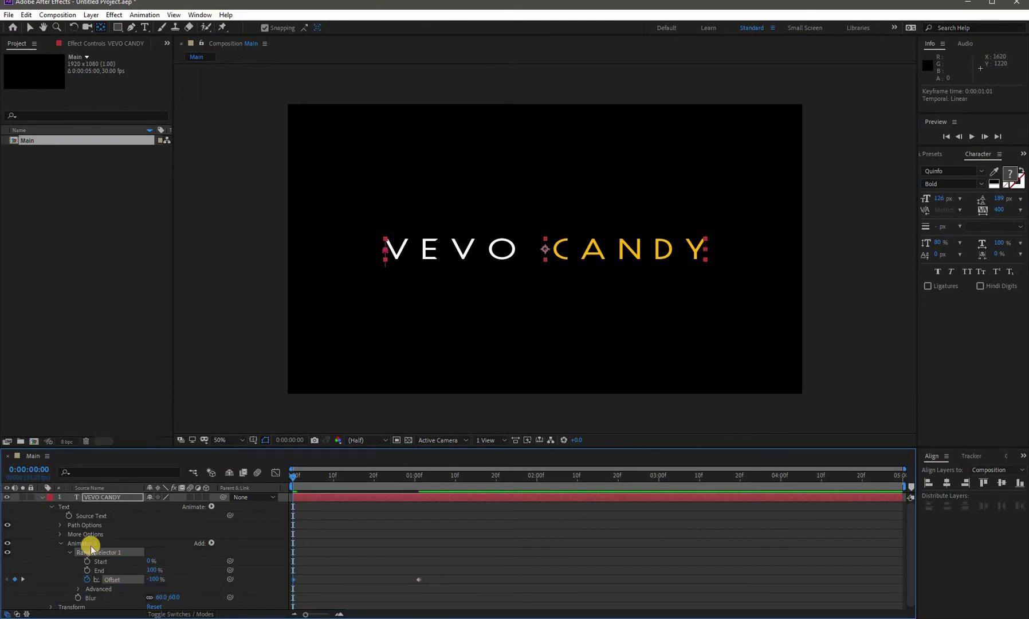
pyautogui.click(416, 478)
pyautogui.moveTo(419, 581); pyautogui.dragTo(411, 573)
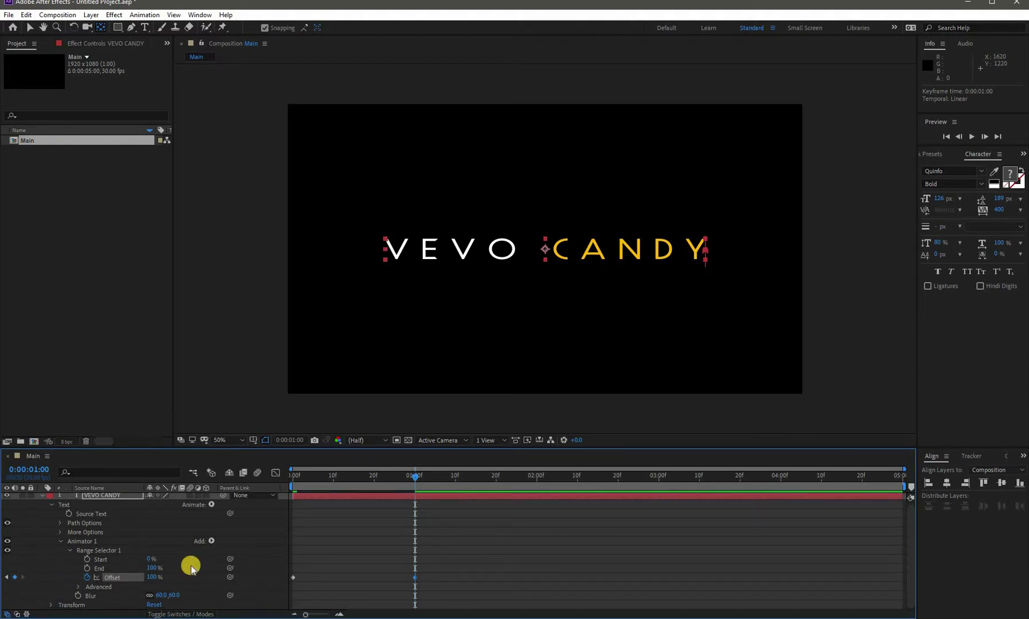
# Add a Position property to Animator 1, set it to 0, 121, and check the letters' vertical movement across the first second
pyautogui.click(211, 544)
pyautogui.moveTo(238, 547)
pyautogui.click(326, 367)
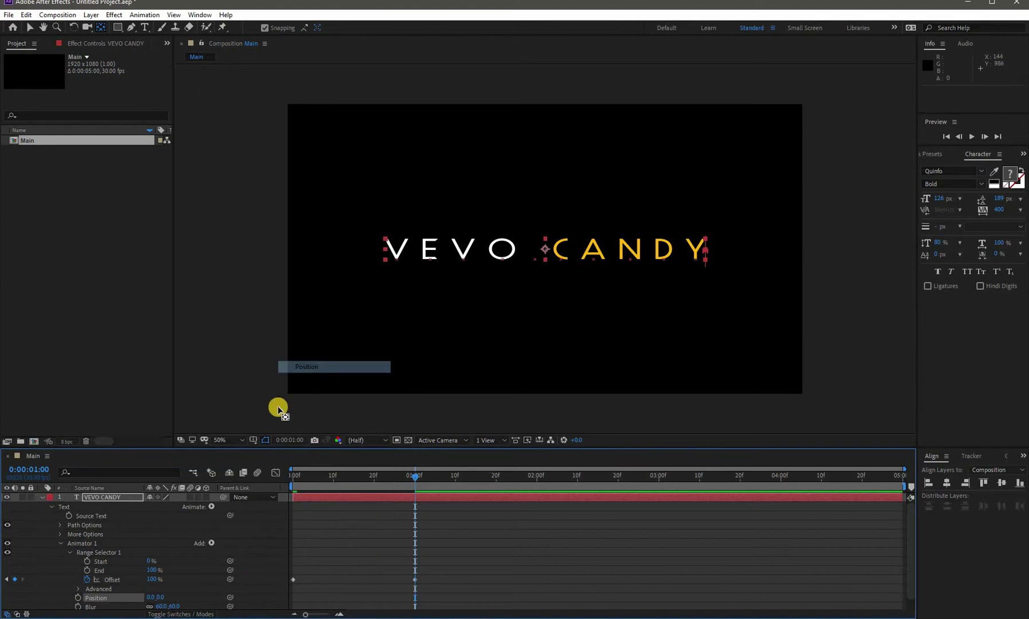
pyautogui.scroll(-1, 59, 559)
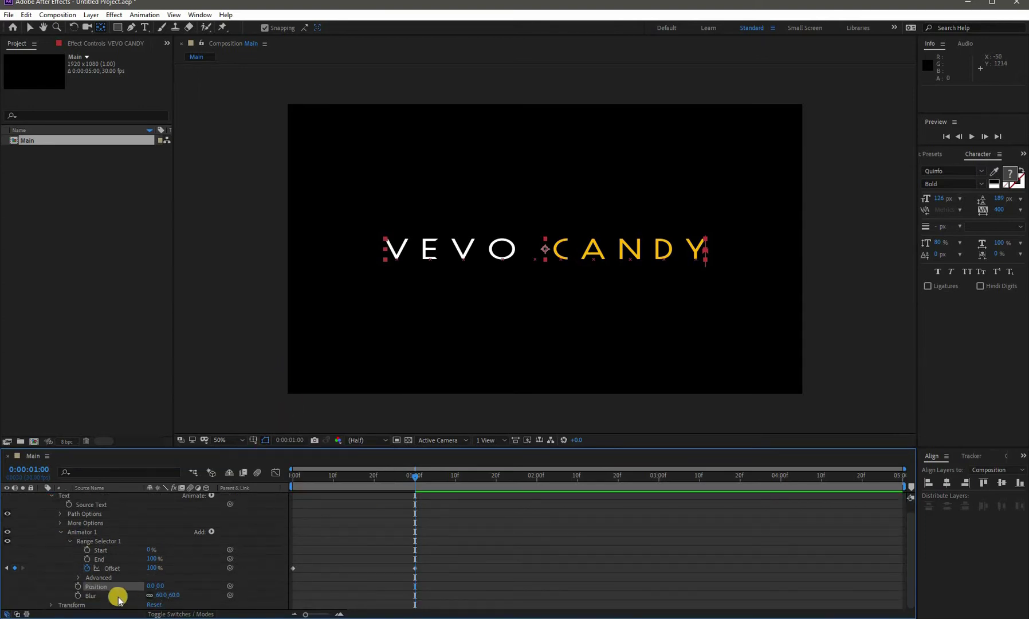
pyautogui.moveTo(172, 586); pyautogui.dragTo(189, 586)
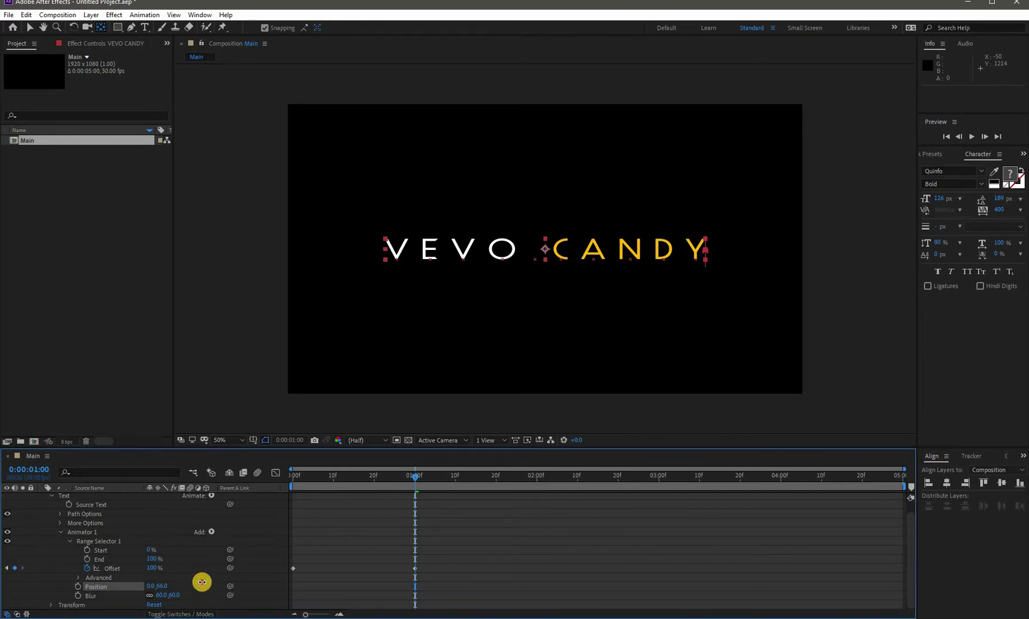
pyautogui.moveTo(339, 476); pyautogui.dragTo(286, 492)
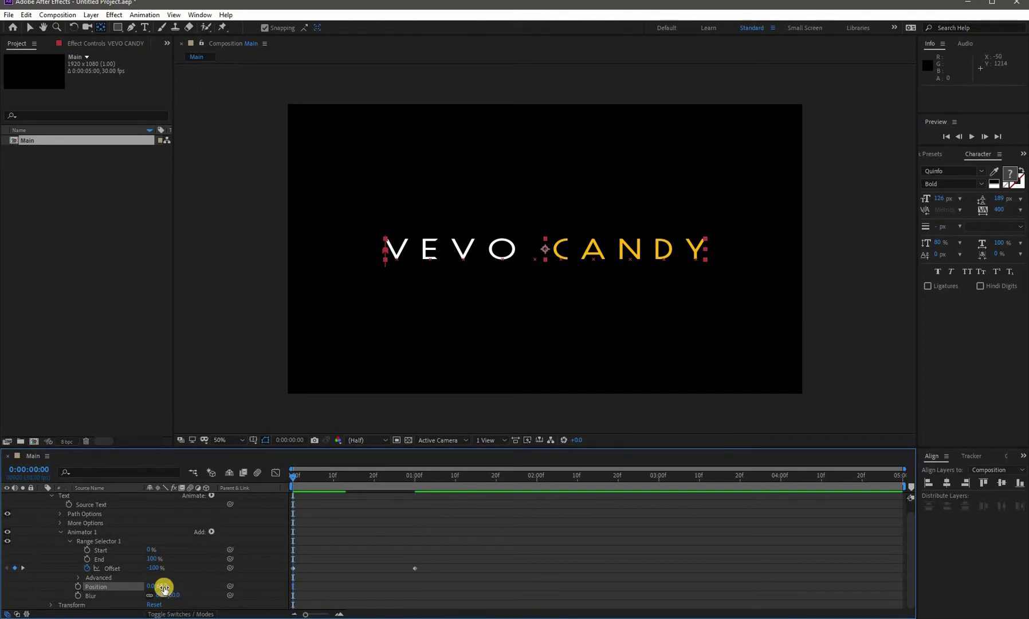
pyautogui.moveTo(175, 586); pyautogui.dragTo(195, 581)
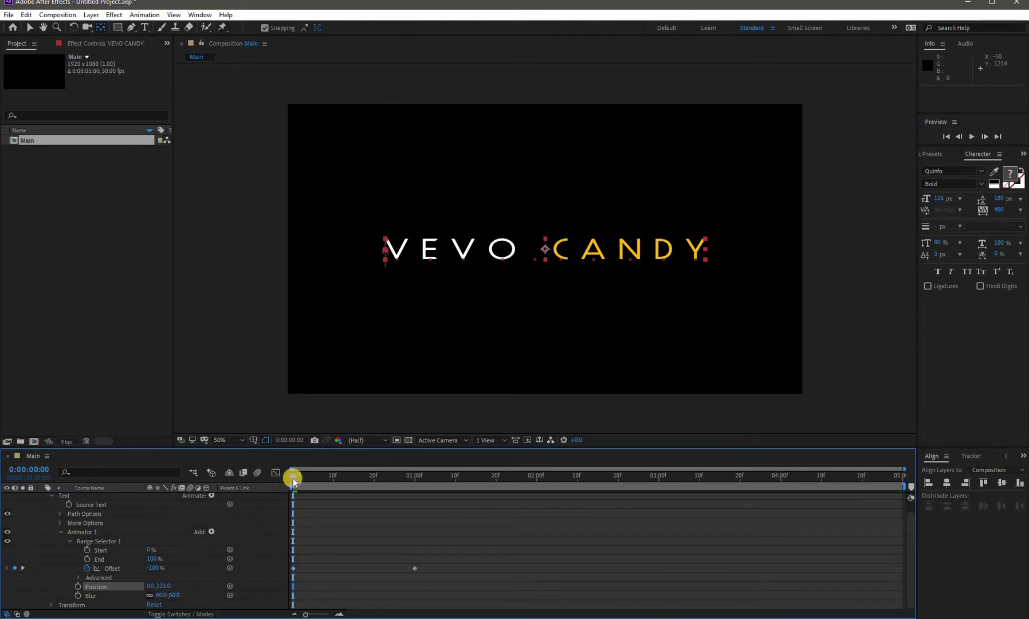
pyautogui.moveTo(304, 482); pyautogui.dragTo(290, 500)
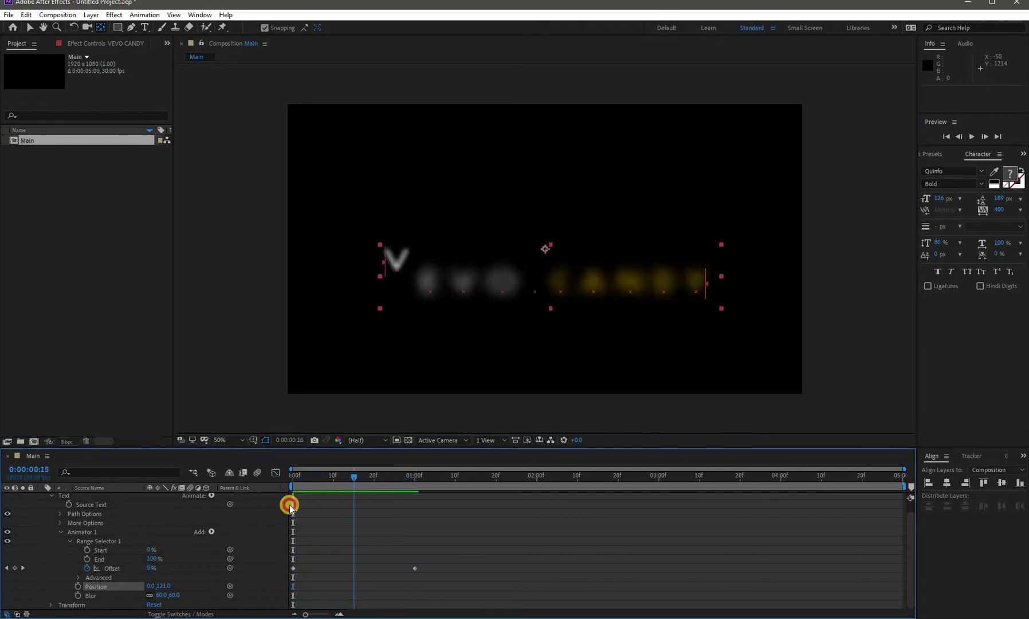
# Set the range selector's advanced Shape option to Ramp Up and preview the title's blur-in animation
pyautogui.click(79, 579)
pyautogui.scroll(-2, 185, 573)
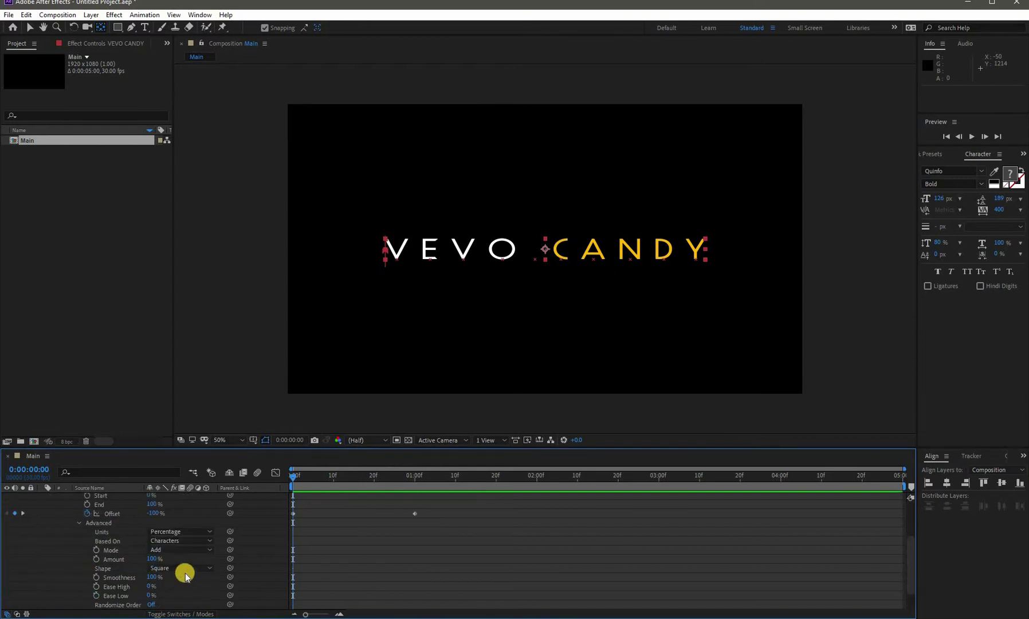
pyautogui.click(187, 567)
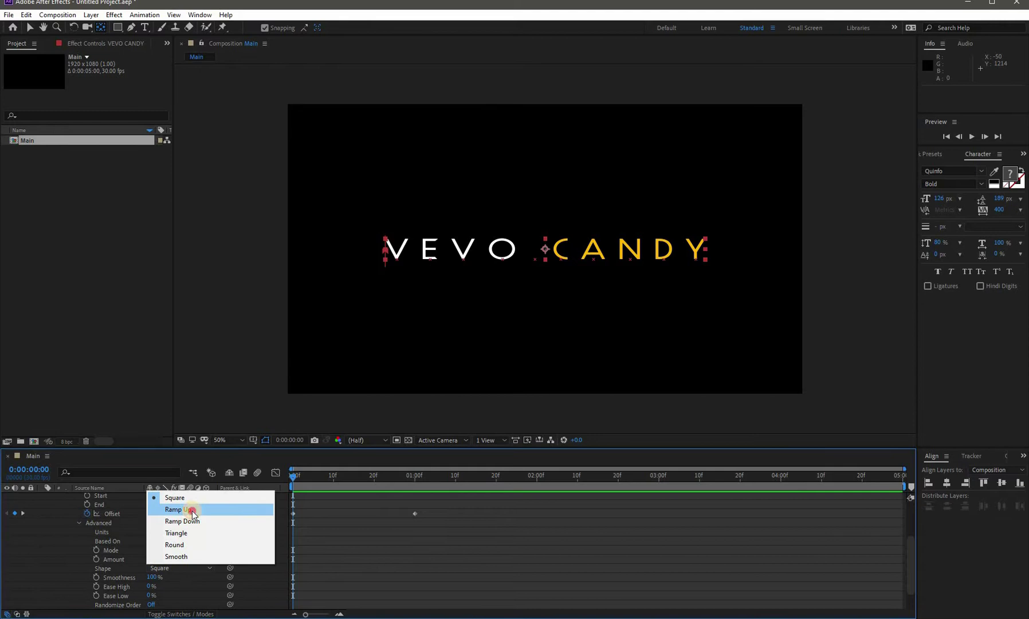
pyautogui.click(192, 510)
pyautogui.click(79, 523)
pyautogui.moveTo(310, 477); pyautogui.dragTo(416, 472)
pyautogui.press('Home')
pyautogui.press('space')
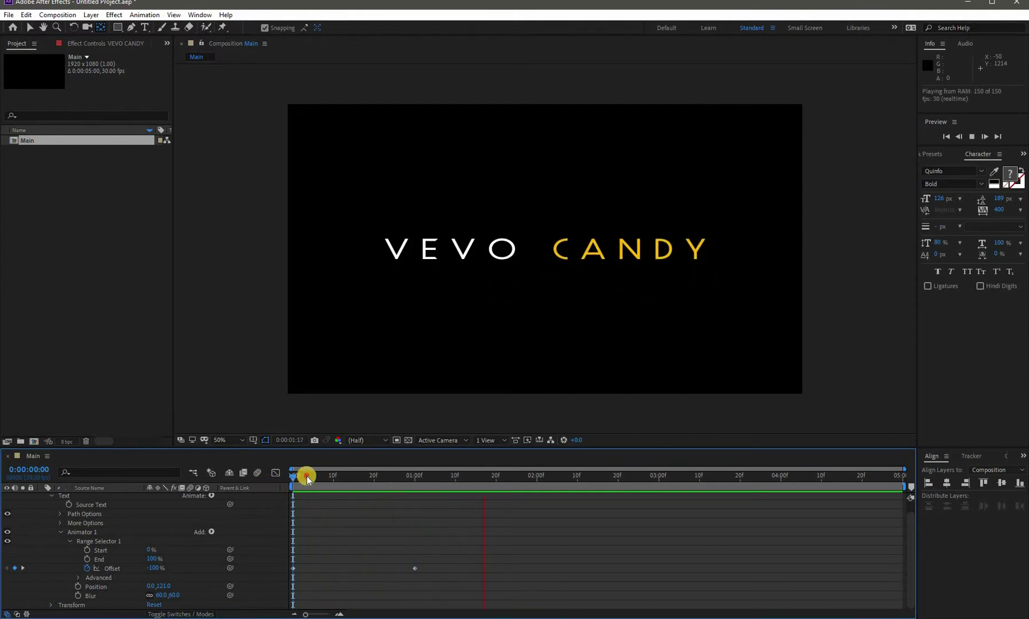
pyautogui.moveTo(291, 477); pyautogui.dragTo(403, 477)
pyautogui.moveTo(325, 486); pyautogui.dragTo(257, 487)
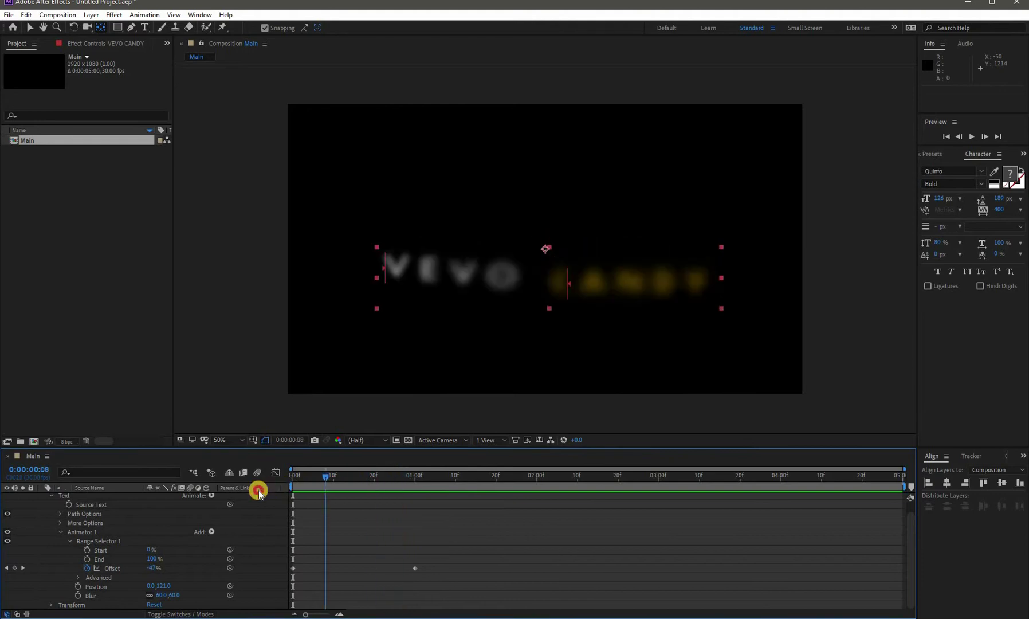
# Add an Opacity property to Animator 1, set it to 0%, and preview the title's fade-in
pyautogui.click(210, 533)
pyautogui.moveTo(270, 535)
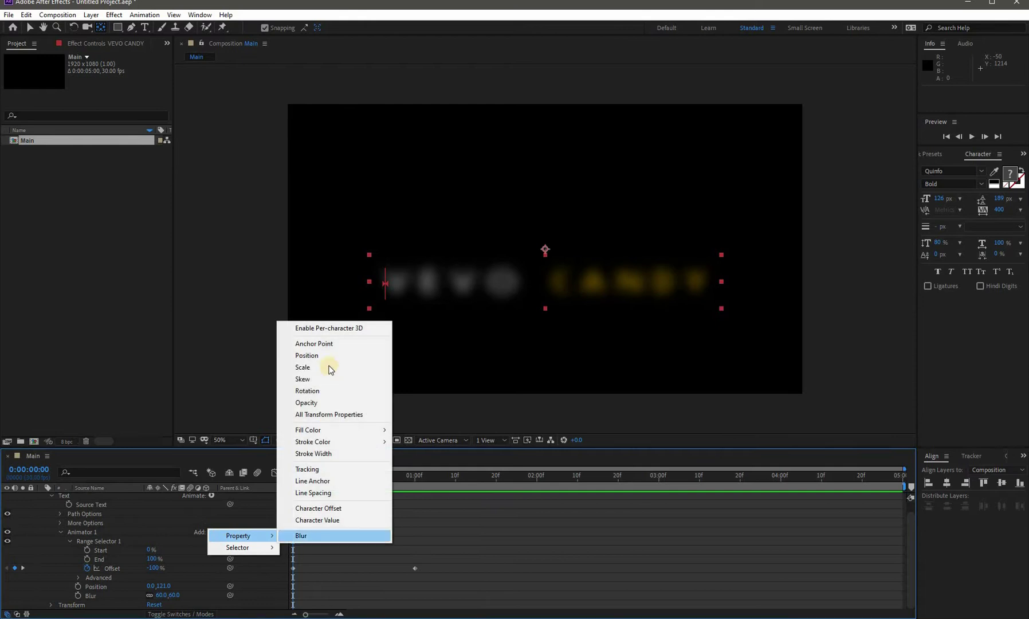
pyautogui.click(307, 403)
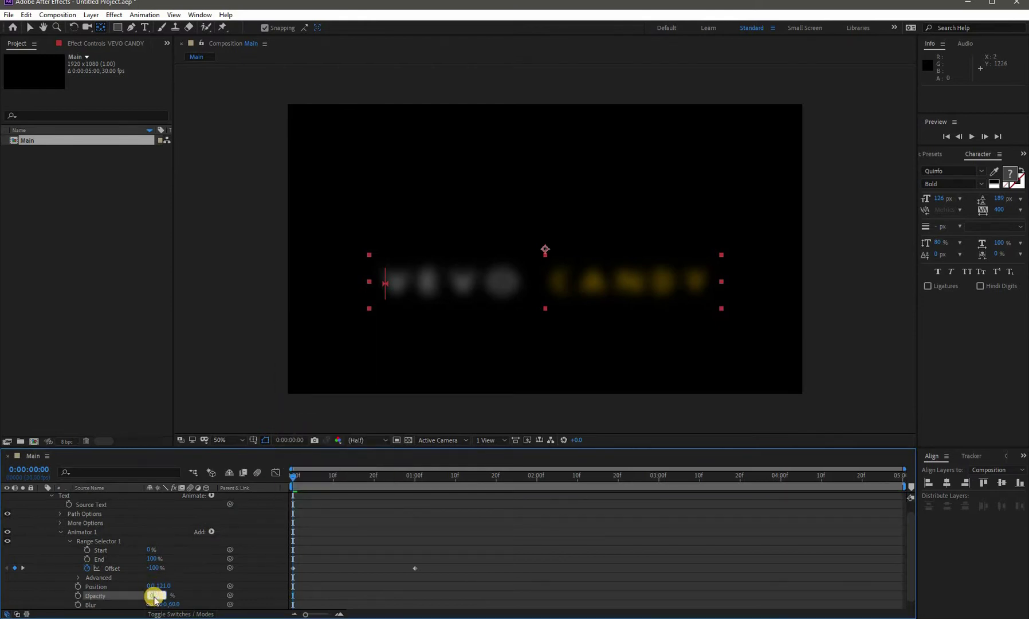
pyautogui.write('0')
pyautogui.press('Return')
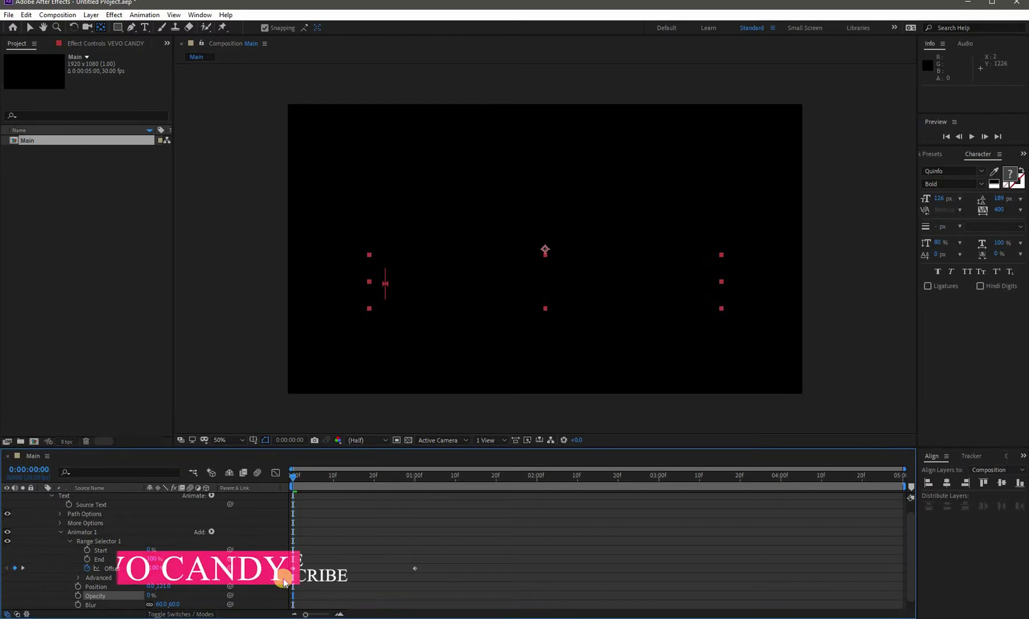
pyautogui.press('space')
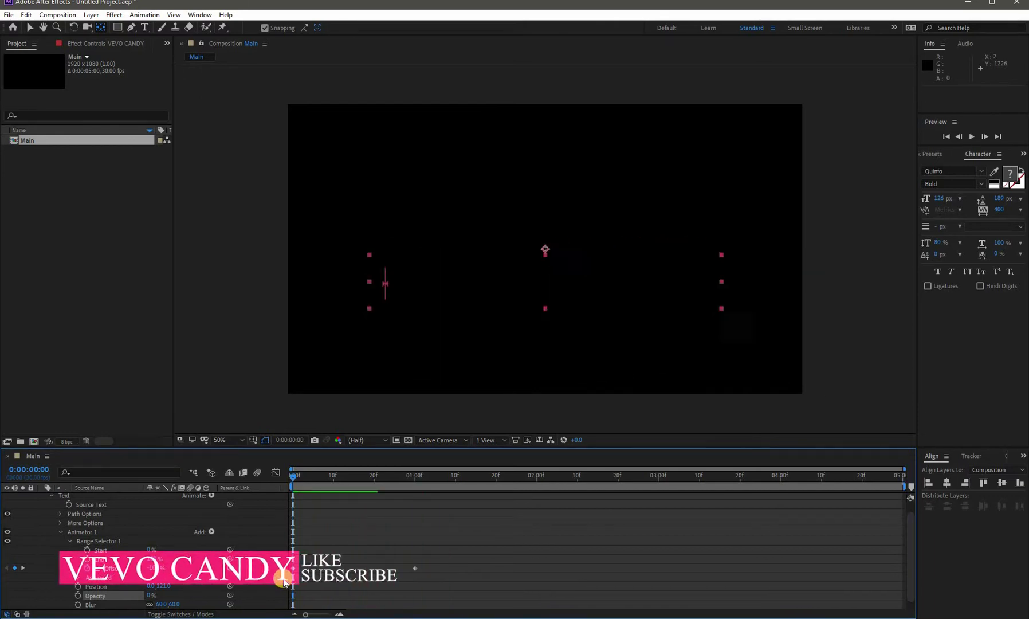
# Apply Easy Ease to both of Range Selector 1's Offset keyframes
pyautogui.click(411, 568)
pyautogui.moveTo(294, 575); pyautogui.dragTo(291, 570)
pyautogui.rightClick(293, 569)
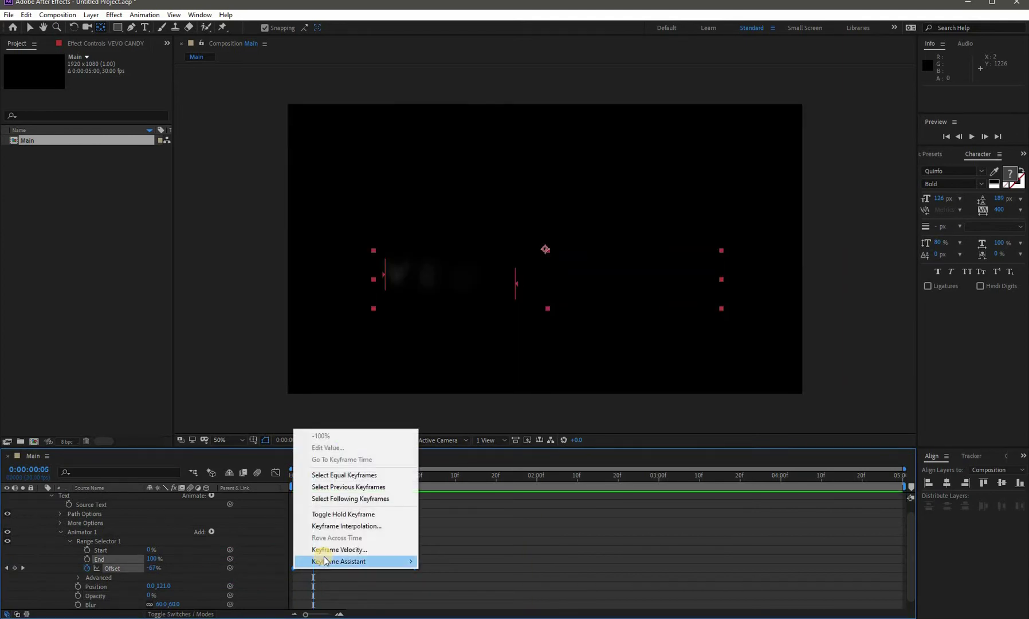
pyautogui.moveTo(402, 561)
pyautogui.click(450, 502)
# Lengthen the last Offset keyframe's incoming handle in the speed graph for a faster start and slower finish, and preview it
pyautogui.click(275, 472)
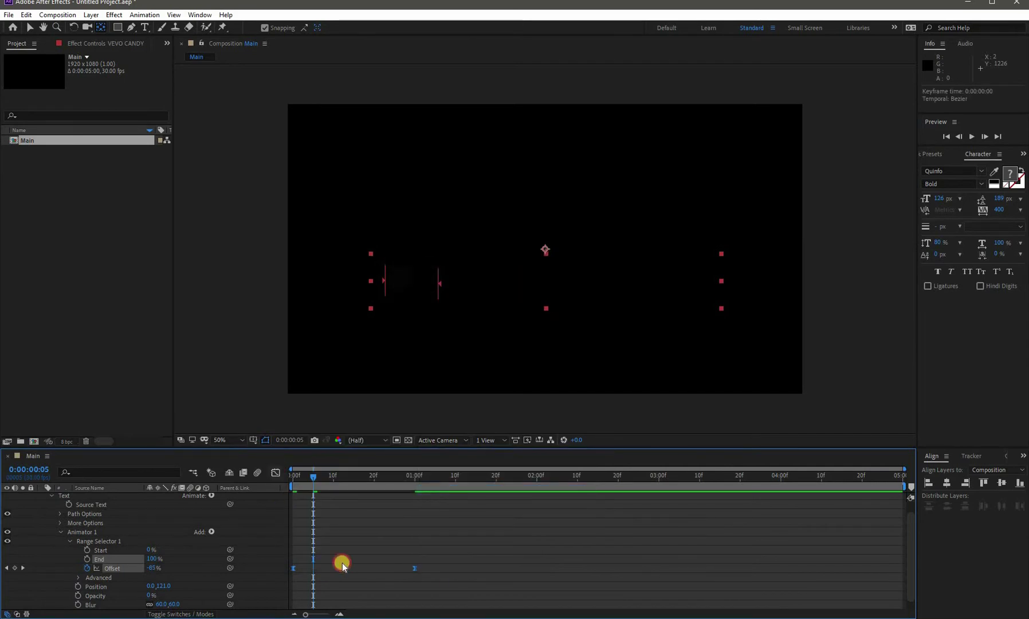
pyautogui.moveTo(395, 577); pyautogui.dragTo(397, 576)
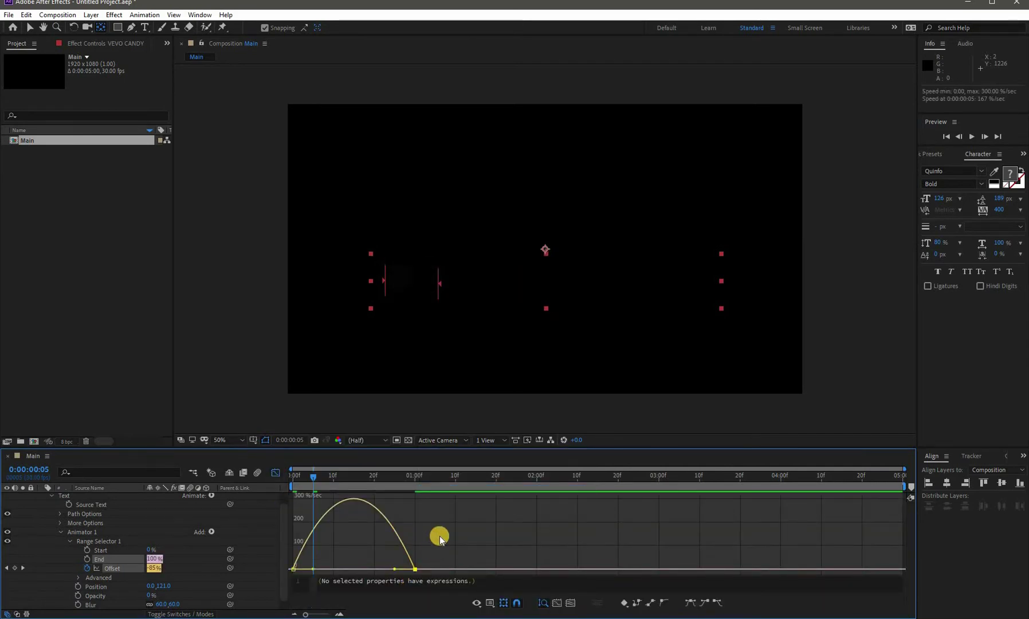
pyautogui.rightClick(440, 535)
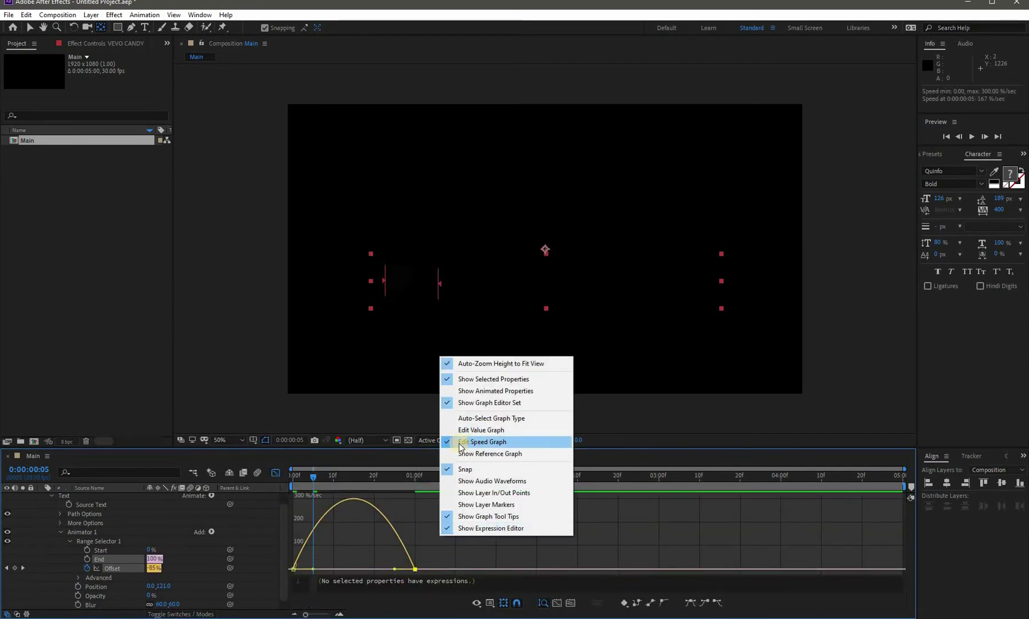
pyautogui.moveTo(393, 568)
pyautogui.mouseDown()
pyautogui.moveTo(328, 570)
pyautogui.moveTo(374, 569)
pyautogui.mouseUp()
pyautogui.click(297, 506)
pyautogui.press('space')
pyautogui.press('space')
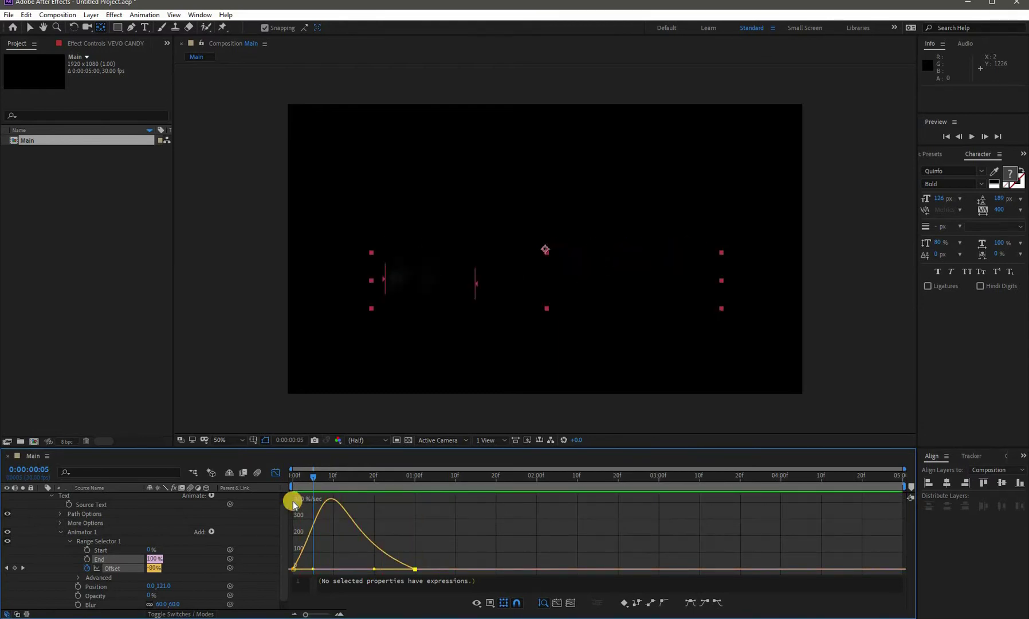
# Return to the layer view, collapse the VEVO CANDY layer, and add a new adjustment layer above it
pyautogui.hotkey('shift', 'F3')
pyautogui.click(41, 497)
pyautogui.click(94, 528)
pyautogui.click(82, 500)
pyautogui.rightClick(105, 516)
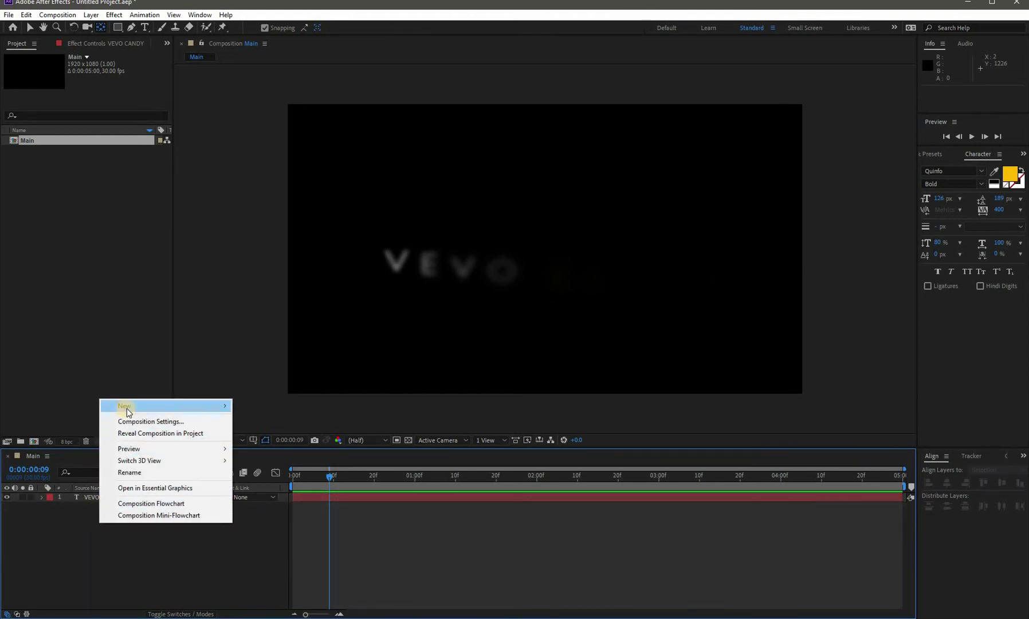
pyautogui.moveTo(125, 407)
pyautogui.click(274, 493)
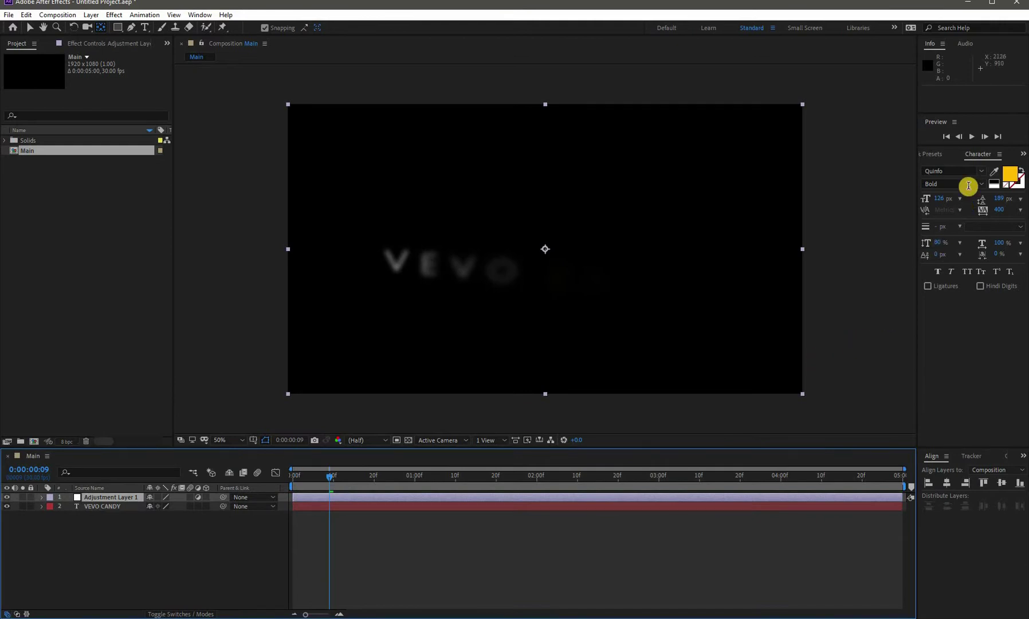
# Find the Gaussian Blur (Legacy) effect and apply it to Adjustment Layer 1
pyautogui.click(936, 154)
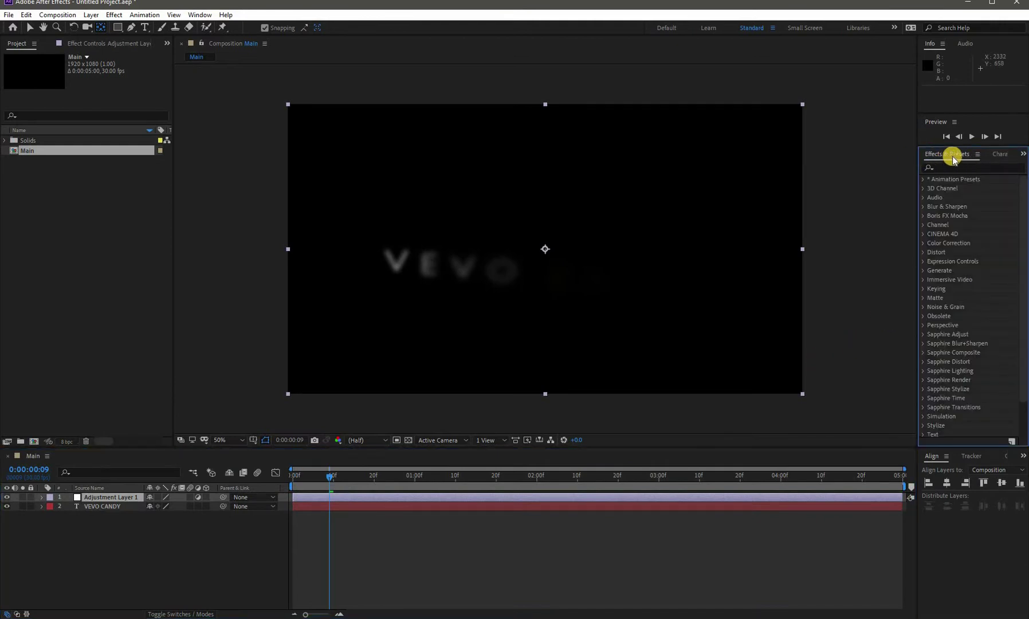
pyautogui.click(202, 16)
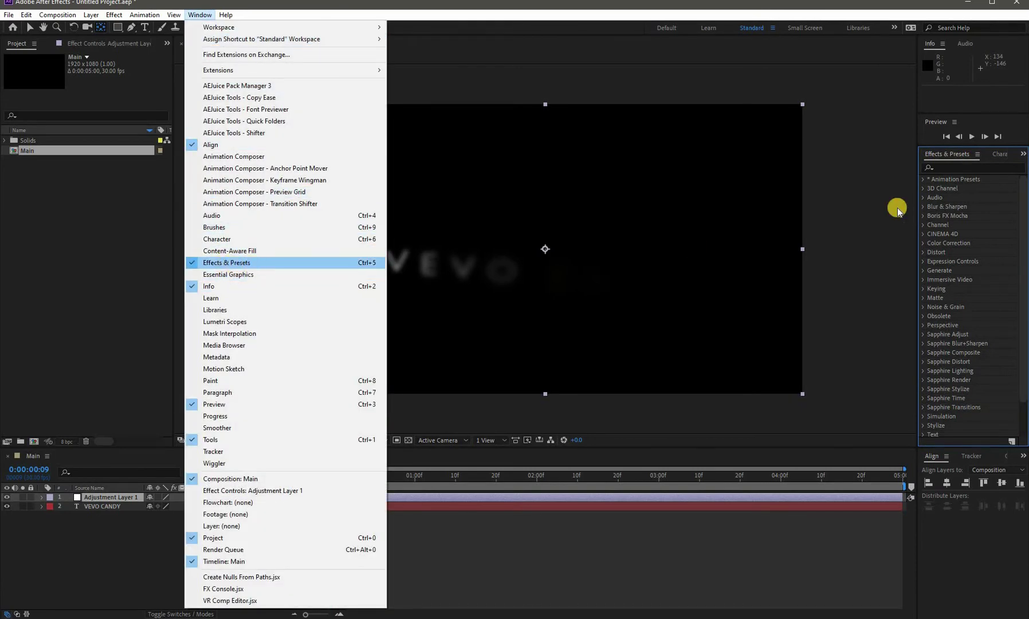
pyautogui.click(969, 164)
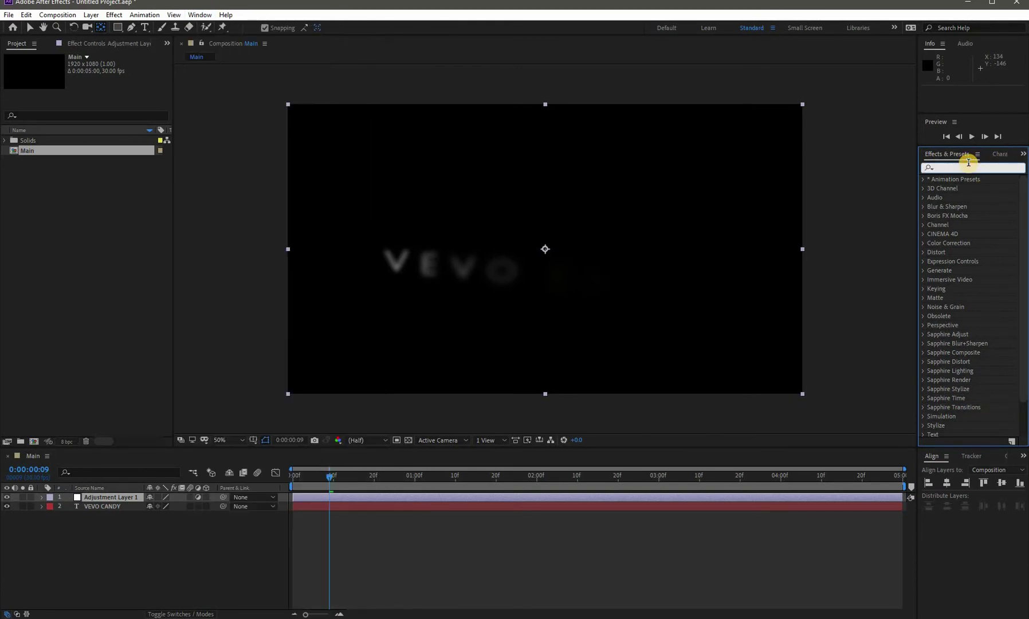
pyautogui.write('gaussian')
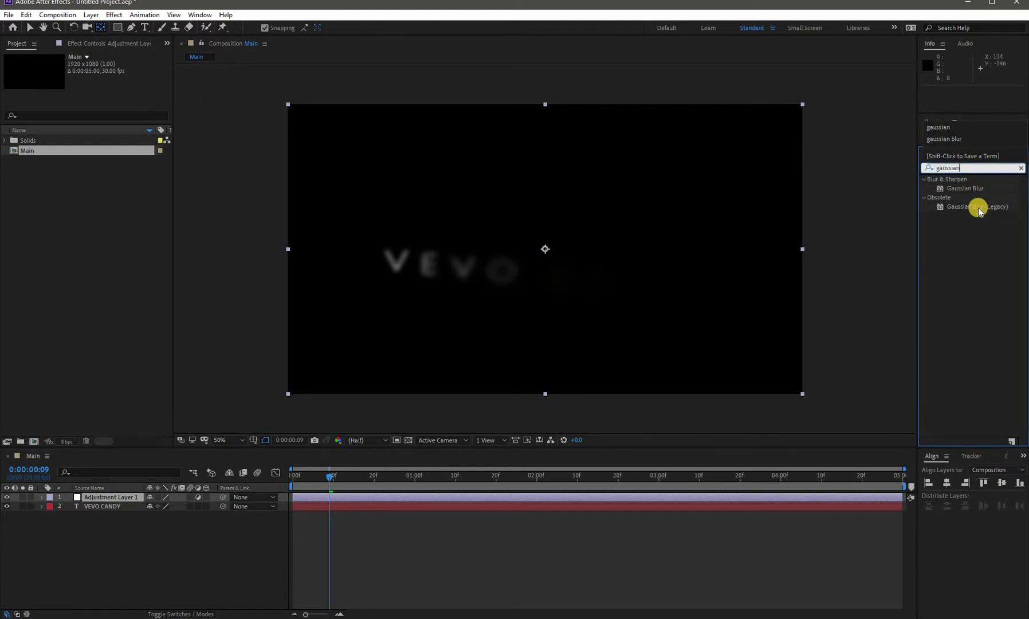
pyautogui.moveTo(976, 207); pyautogui.dragTo(105, 500)
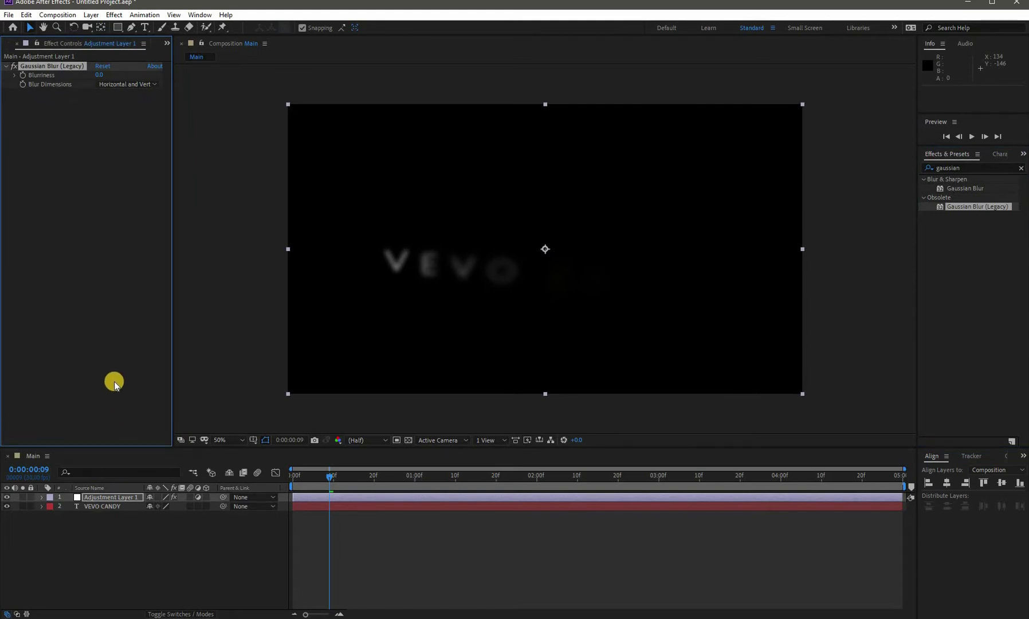
# Set the Gaussian Blur (Legacy) Blurriness to 20 and keyframe it on the first frame
pyautogui.moveTo(329, 477); pyautogui.dragTo(471, 487)
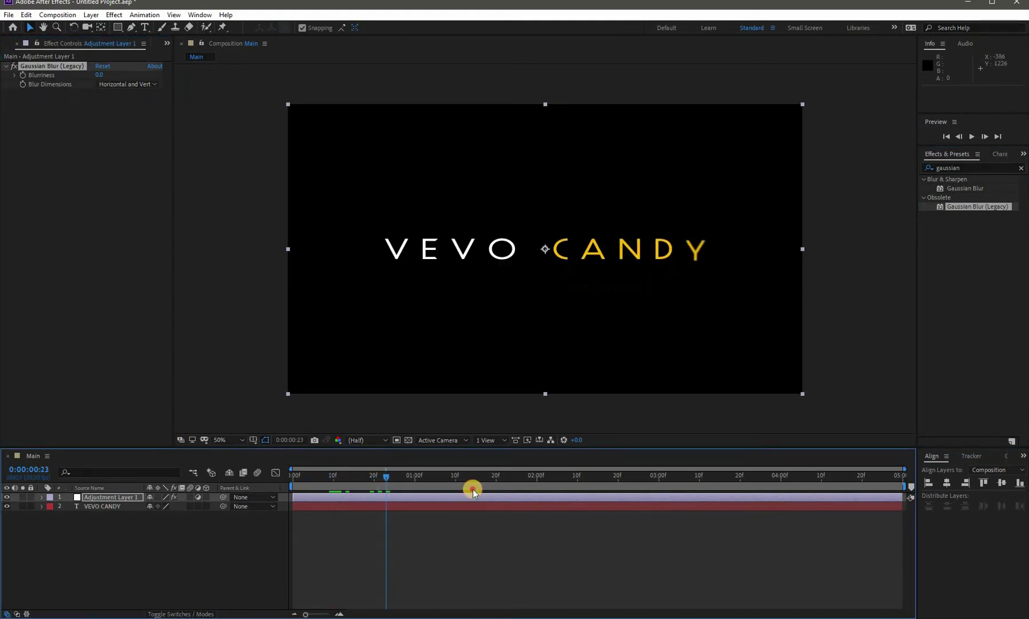
pyautogui.moveTo(123, 71); pyautogui.dragTo(217, 85)
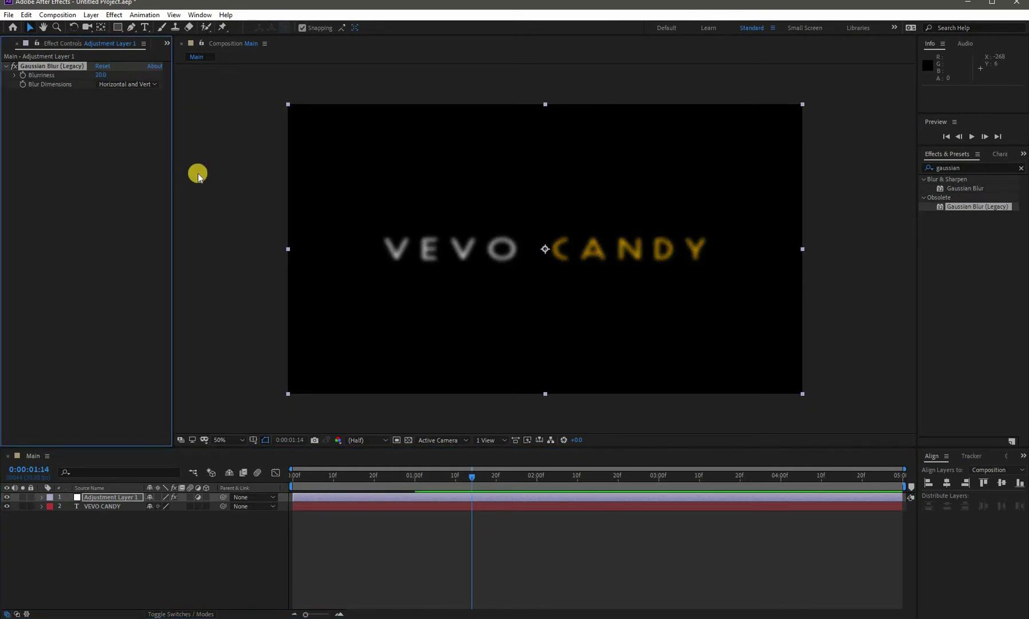
pyautogui.click(289, 476)
pyautogui.click(22, 75)
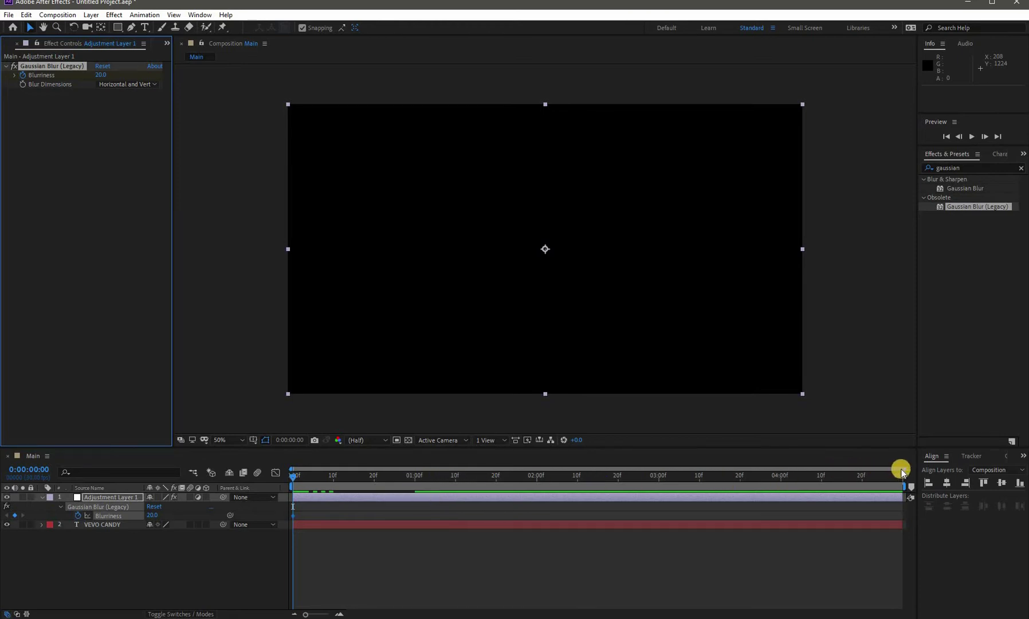
# Keyframe the adjustment layer's Blurriness at 0 at 0:00:01:05 and preview the title coming into focus
pyautogui.moveTo(646, 458); pyautogui.dragTo(574, 476)
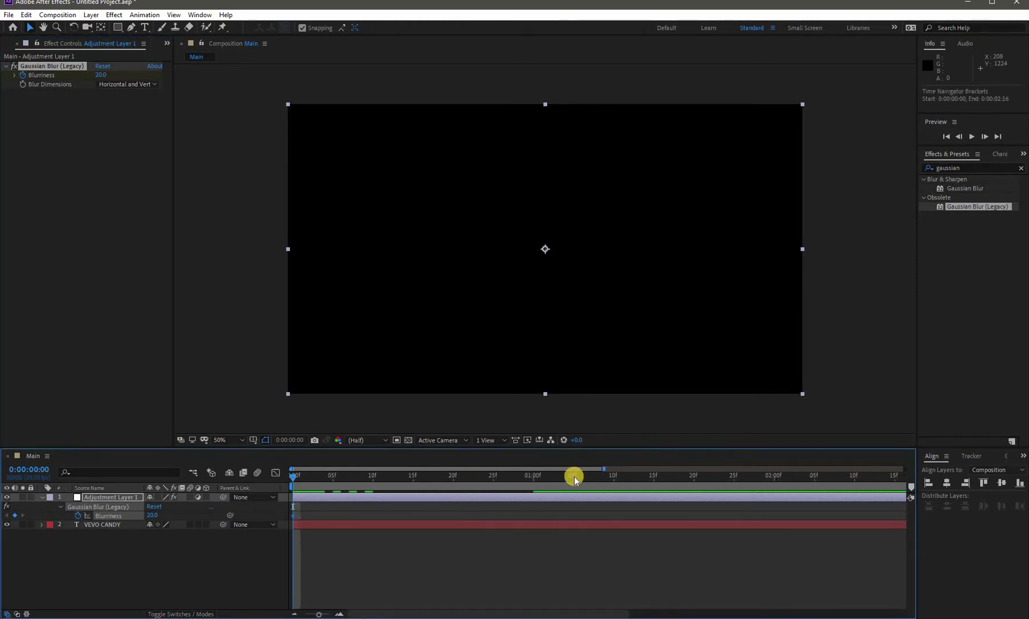
pyautogui.click(574, 476)
pyautogui.click(114, 534)
pyautogui.write('0')
pyautogui.press('Return')
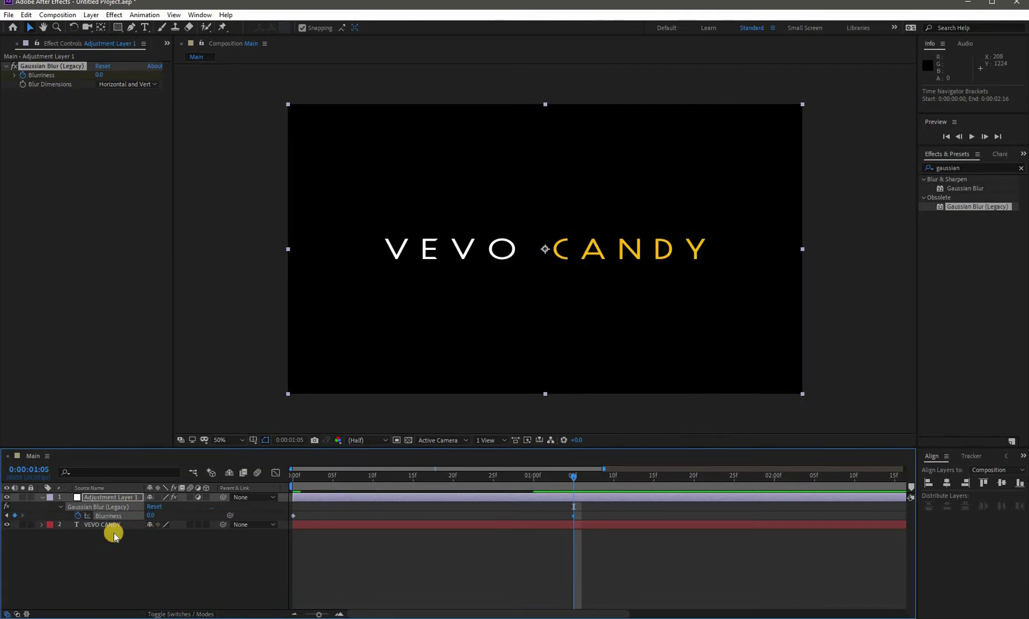
pyautogui.press('space')
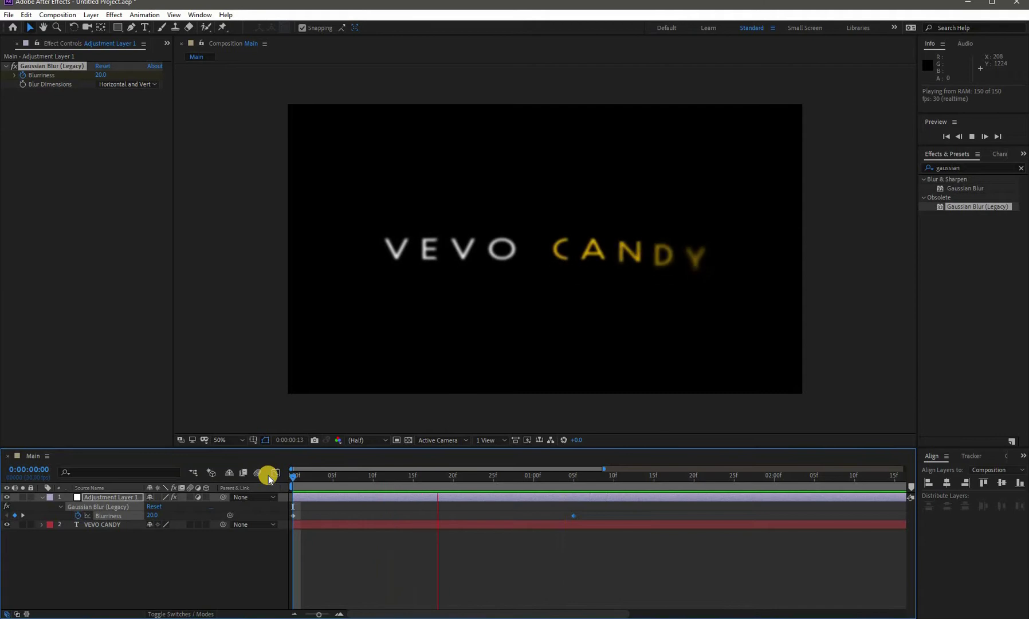
pyautogui.click(310, 476)
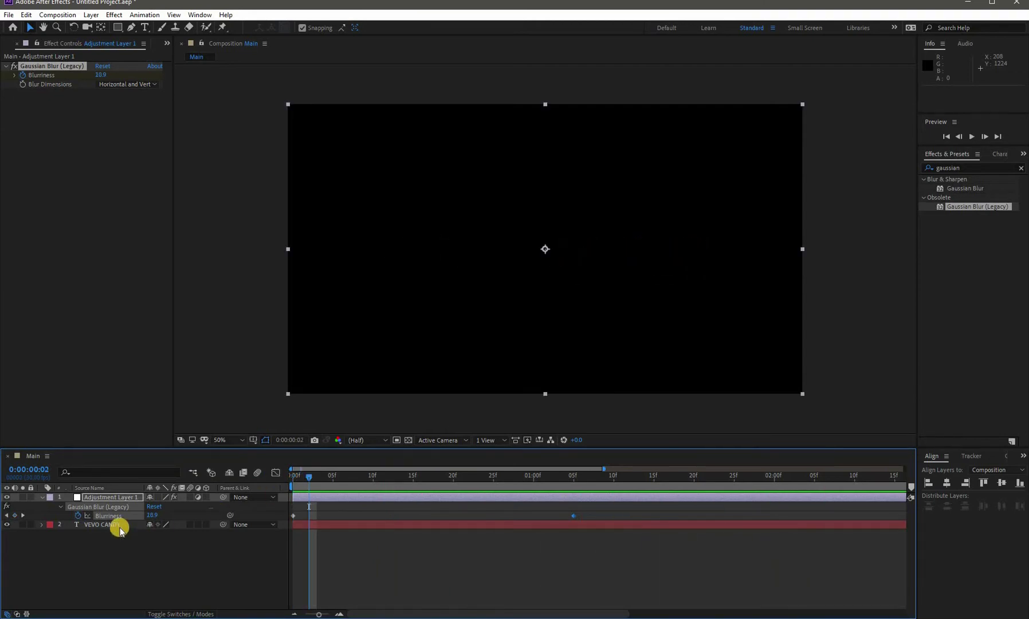
# Shorten the last Offset keyframe's incoming handle to make the text layer's speed curve symmetrical, and preview the animation
pyautogui.click(120, 526)
pyautogui.press('u')
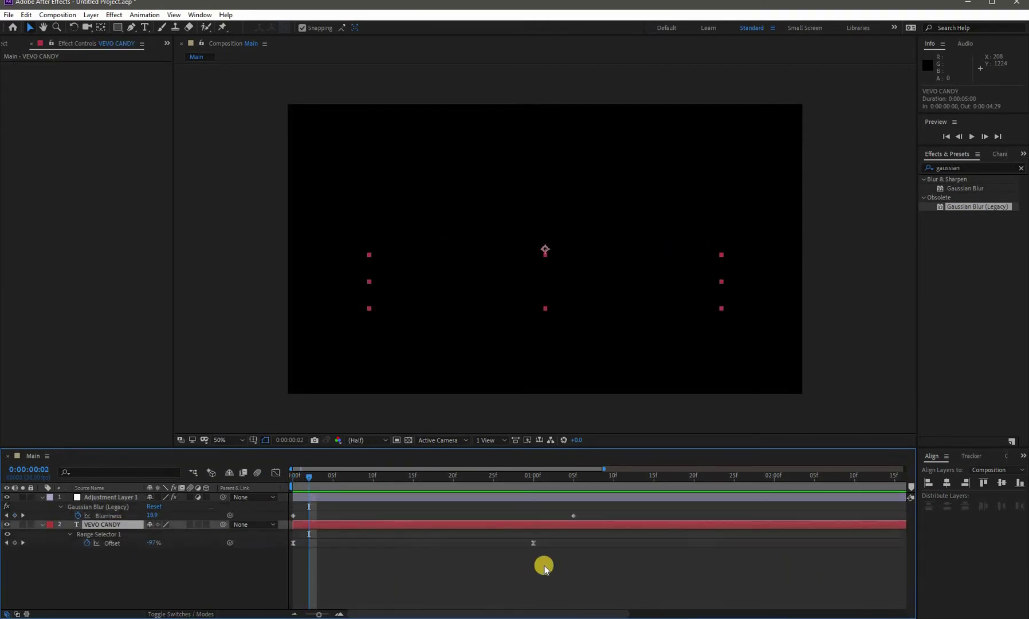
pyautogui.moveTo(543, 536); pyautogui.dragTo(281, 549)
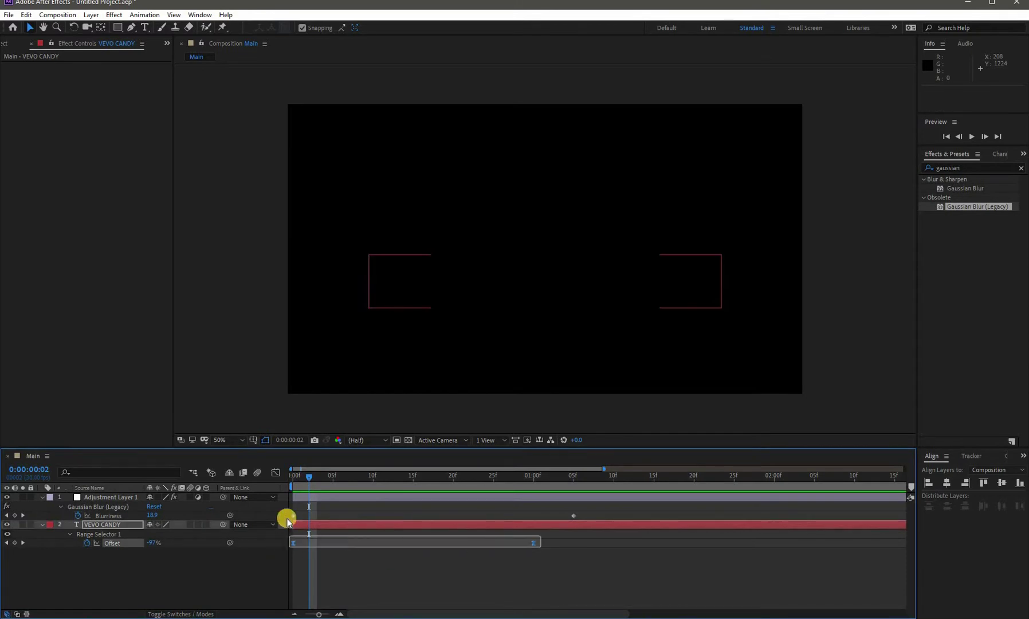
pyautogui.click(275, 473)
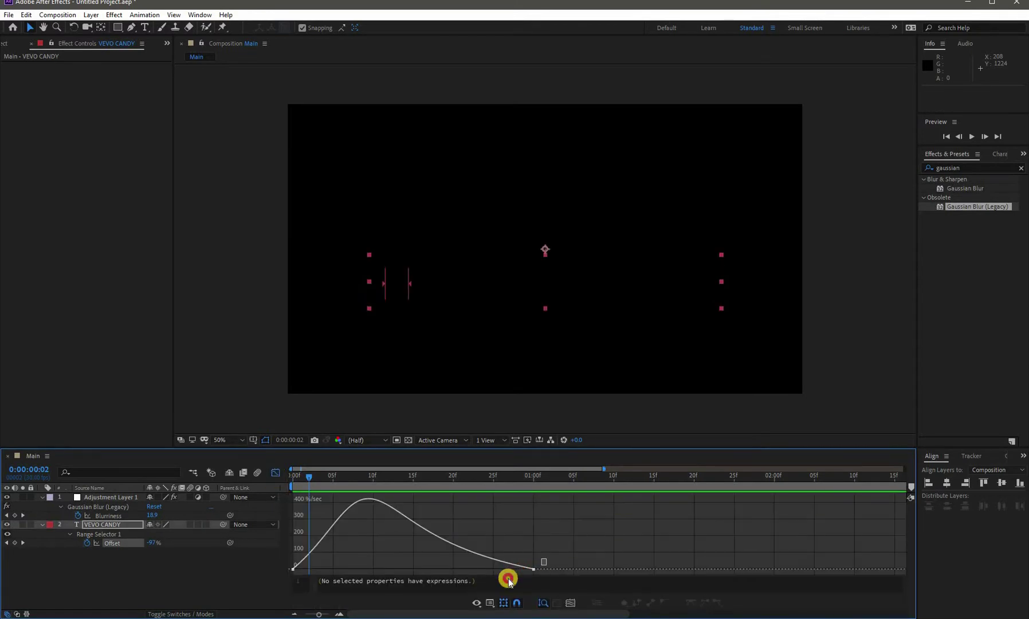
pyautogui.moveTo(456, 571); pyautogui.dragTo(494, 573)
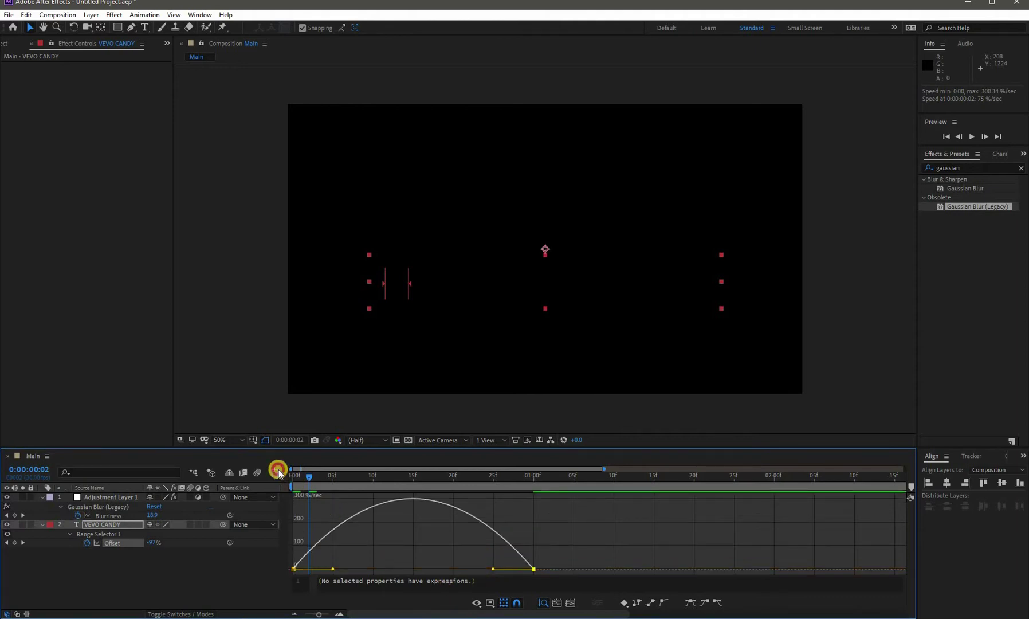
pyautogui.click(276, 473)
pyautogui.press('space')
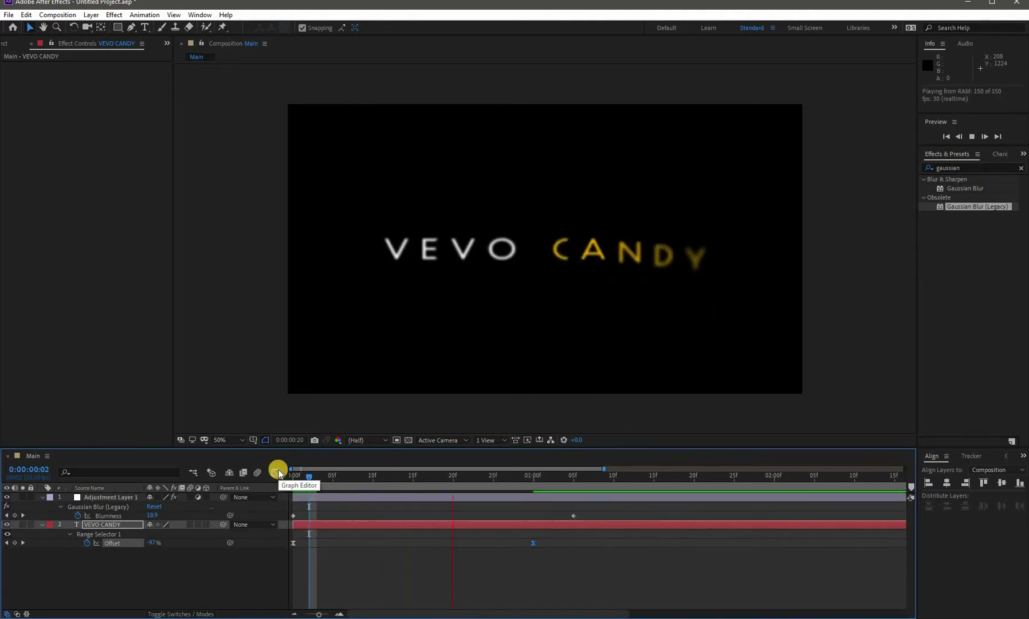
pyautogui.press('space')
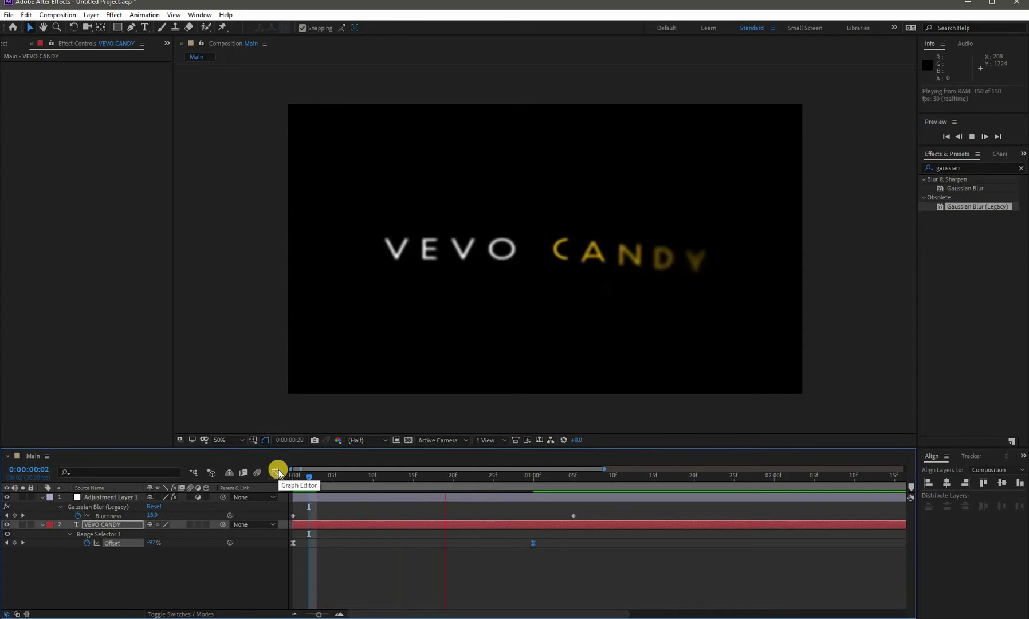
pyautogui.click(328, 475)
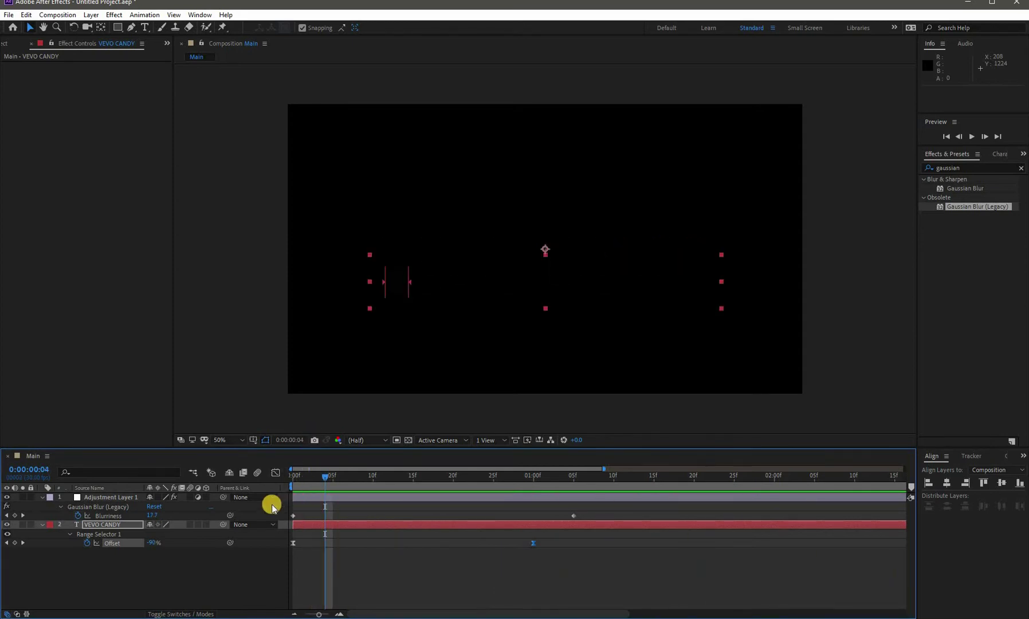
# Collapse both layers' properties and duplicate the VEVO CANDY text layer
pyautogui.keyDown('ctrl'); pyautogui.click(42, 498); pyautogui.keyUp('ctrl')
pyautogui.press('u')
pyautogui.click(102, 507)
pyautogui.click(103, 507)
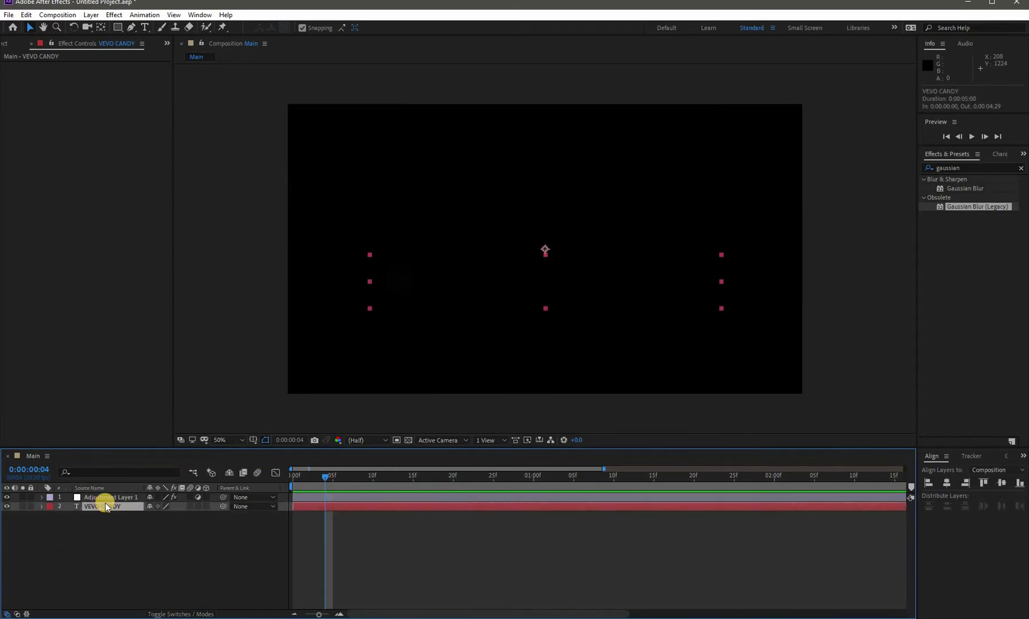
pyautogui.hotkey('ctrl', 'd')
# At 0:00:01:01, scale the duplicated text down and place it beneath CANDY at about 1324, 646
pyautogui.moveTo(401, 478); pyautogui.dragTo(542, 477)
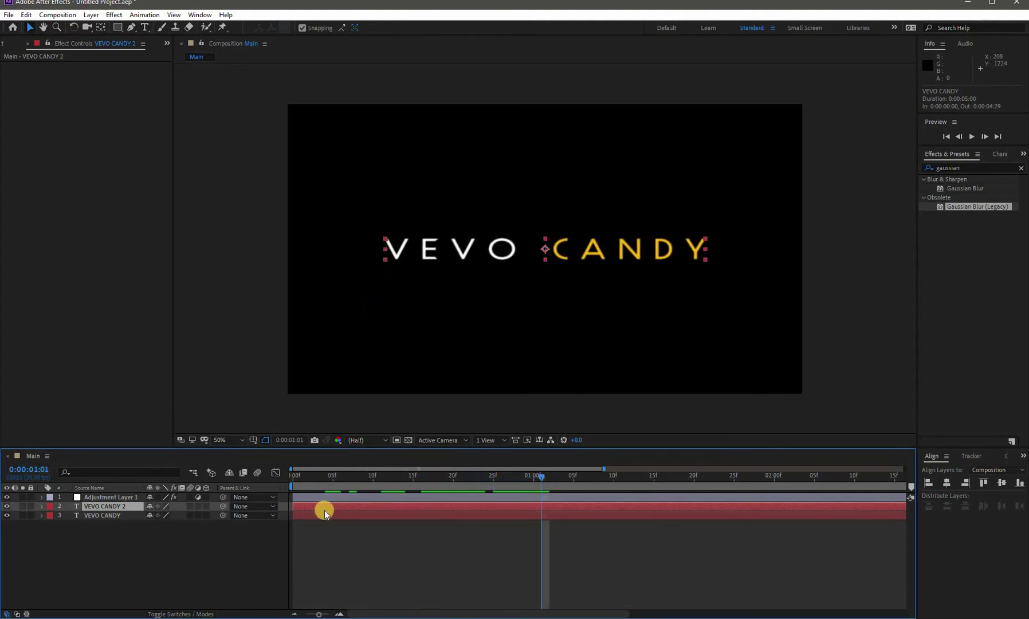
pyautogui.click(569, 256)
pyautogui.moveTo(563, 276); pyautogui.dragTo(585, 297)
pyautogui.moveTo(573, 285); pyautogui.dragTo(666, 278)
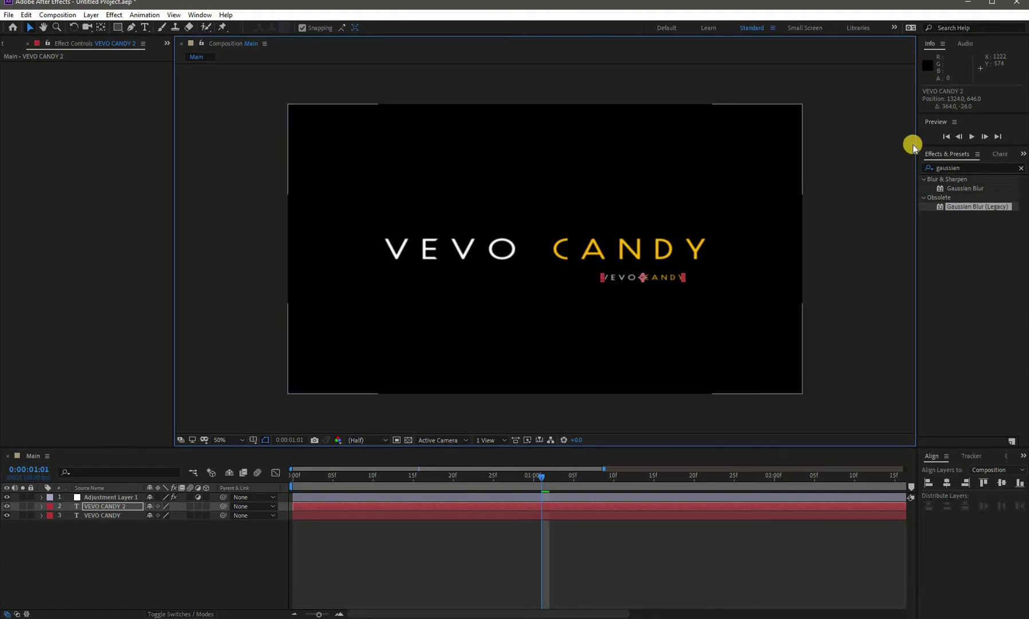
# Show the character settings and enlarge the small VEVO CANDY text beneath the title to 35% scale
pyautogui.click(930, 130)
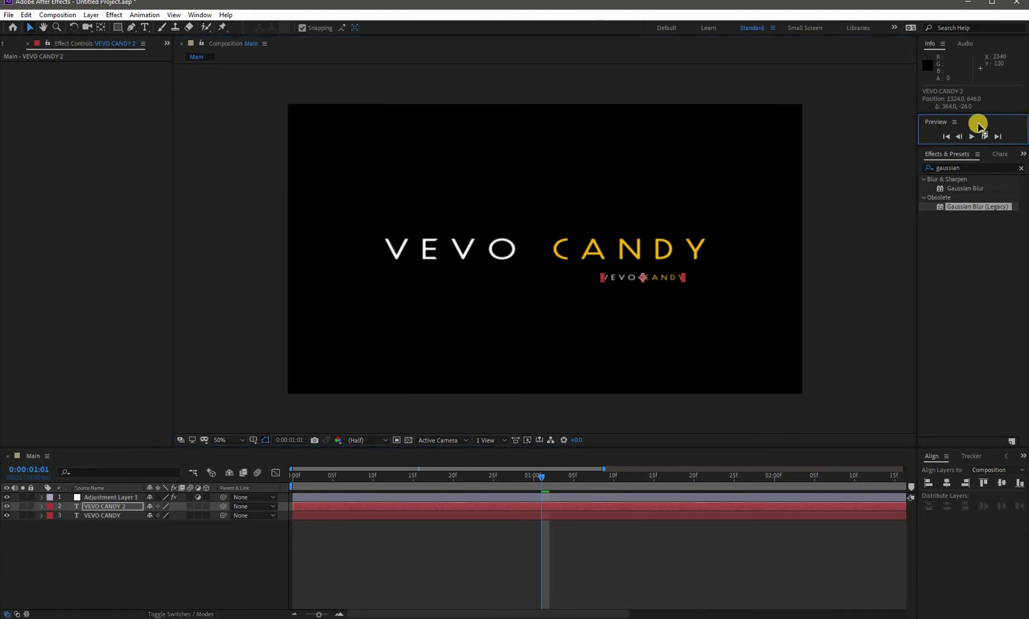
pyautogui.click(1023, 156)
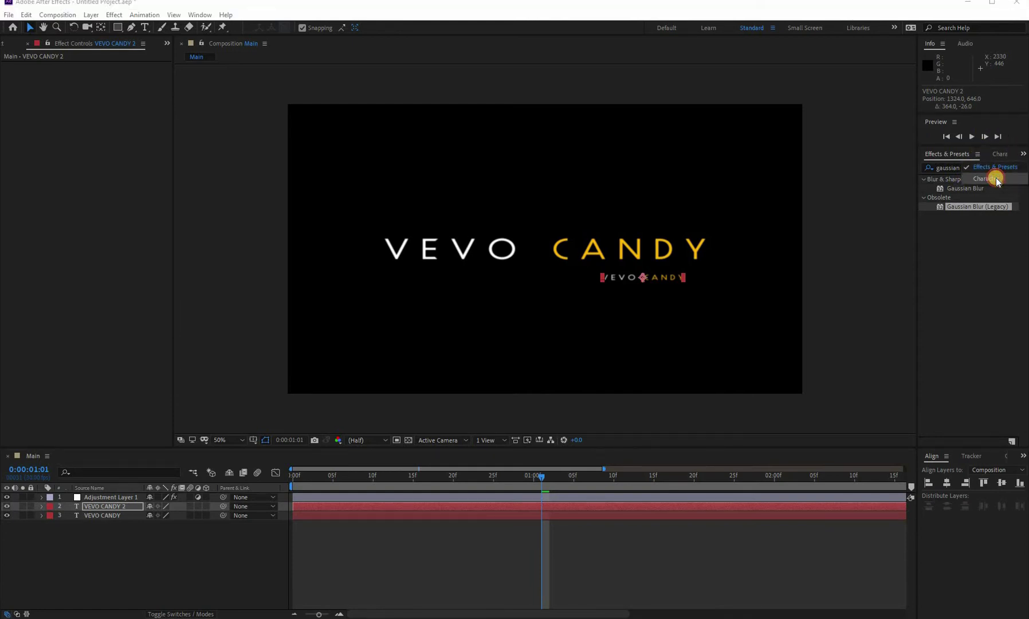
pyautogui.click(995, 176)
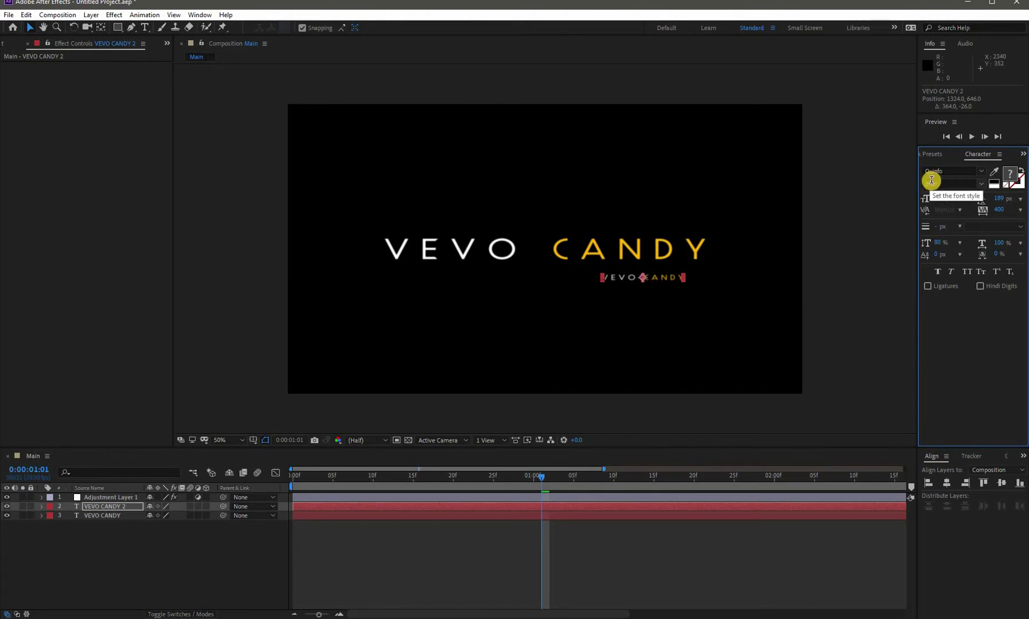
pyautogui.click(681, 282)
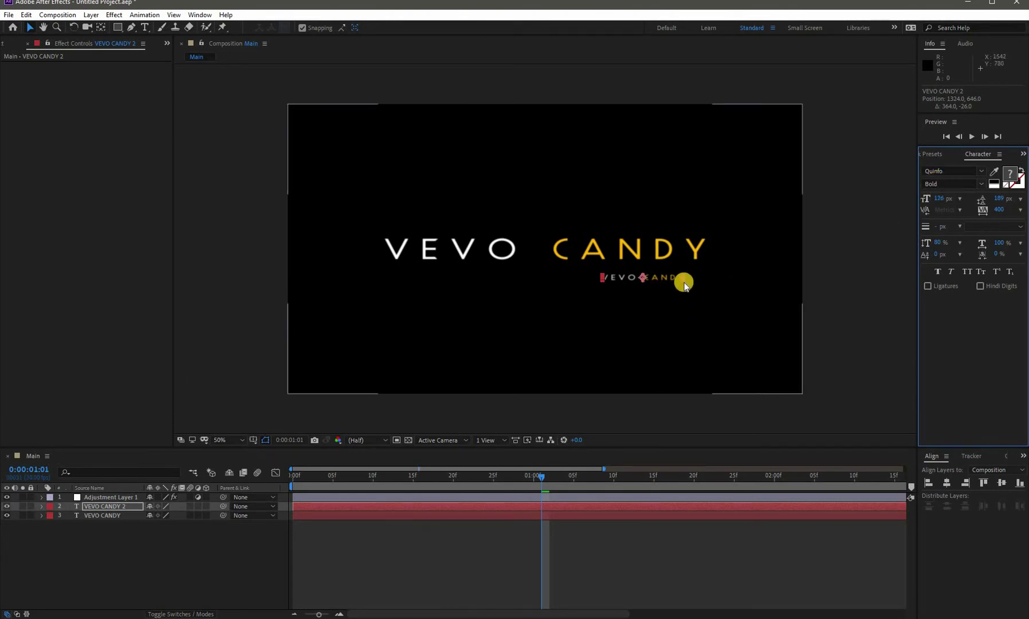
pyautogui.moveTo(684, 283); pyautogui.dragTo(702, 293)
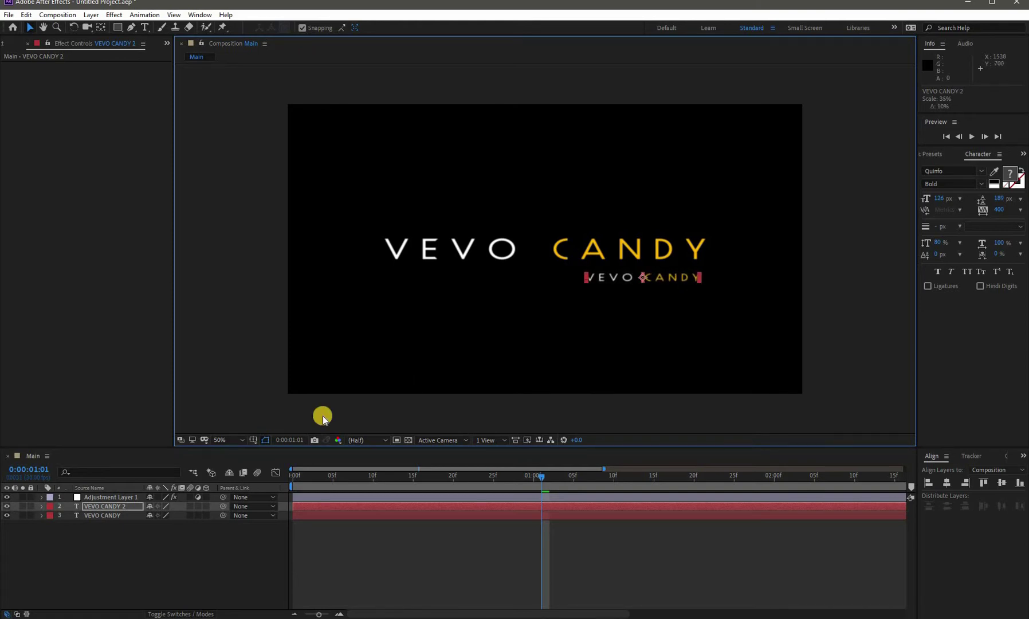
# Place a vertical guide at the title's right edge, scale the small text to 49% and align its end with the guide
pyautogui.click(251, 442)
pyautogui.click(275, 504)
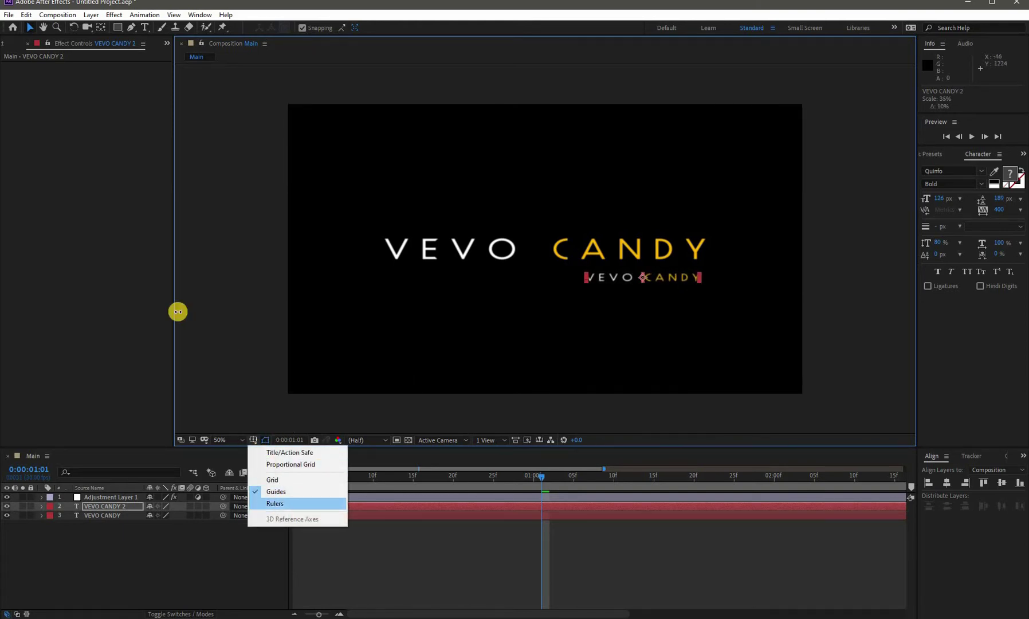
pyautogui.moveTo(178, 297)
pyautogui.mouseDown()
pyautogui.moveTo(710, 304)
pyautogui.moveTo(669, 281)
pyautogui.moveTo(577, 296)
pyautogui.mouseUp()
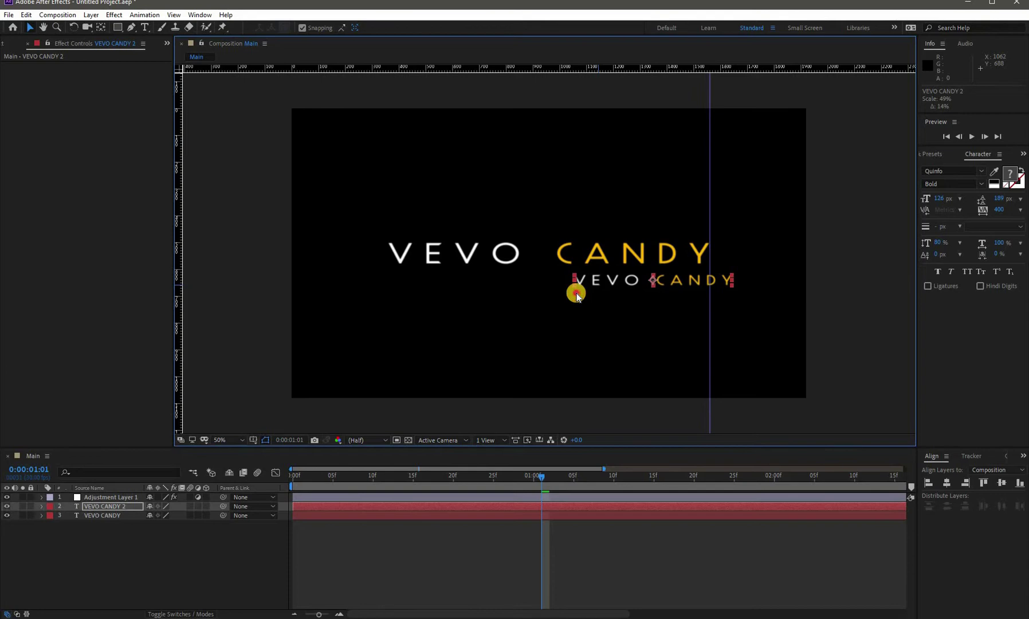
pyautogui.moveTo(652, 281); pyautogui.dragTo(648, 284)
pyautogui.click(640, 315)
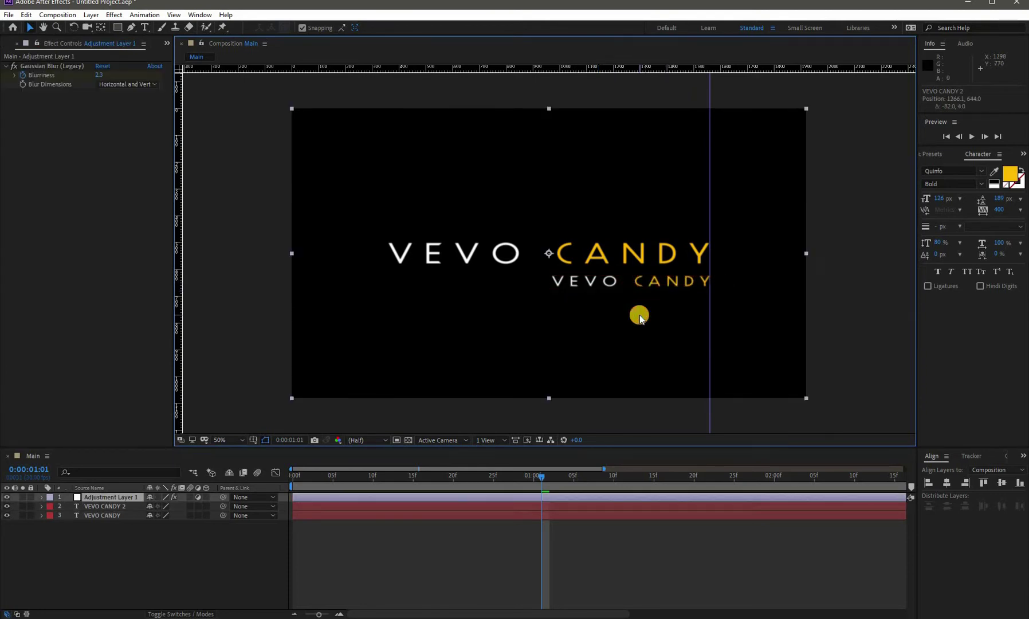
# Remove the vertical guide and hide the rulers, and preview the animation
pyautogui.moveTo(709, 341); pyautogui.dragTo(162, 400)
pyautogui.click(257, 447)
pyautogui.click(274, 501)
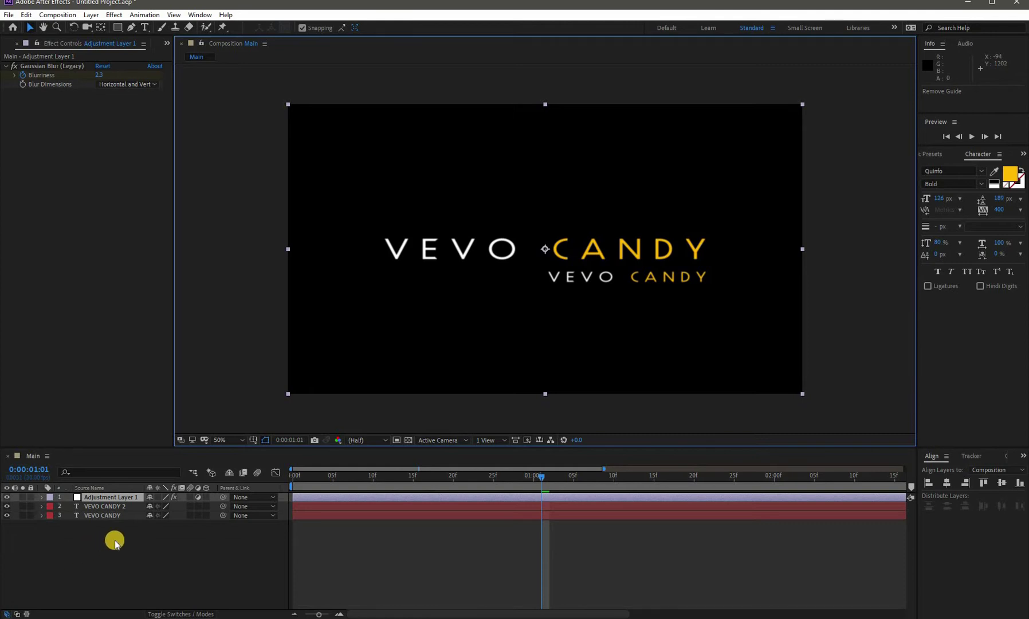
pyautogui.press('space')
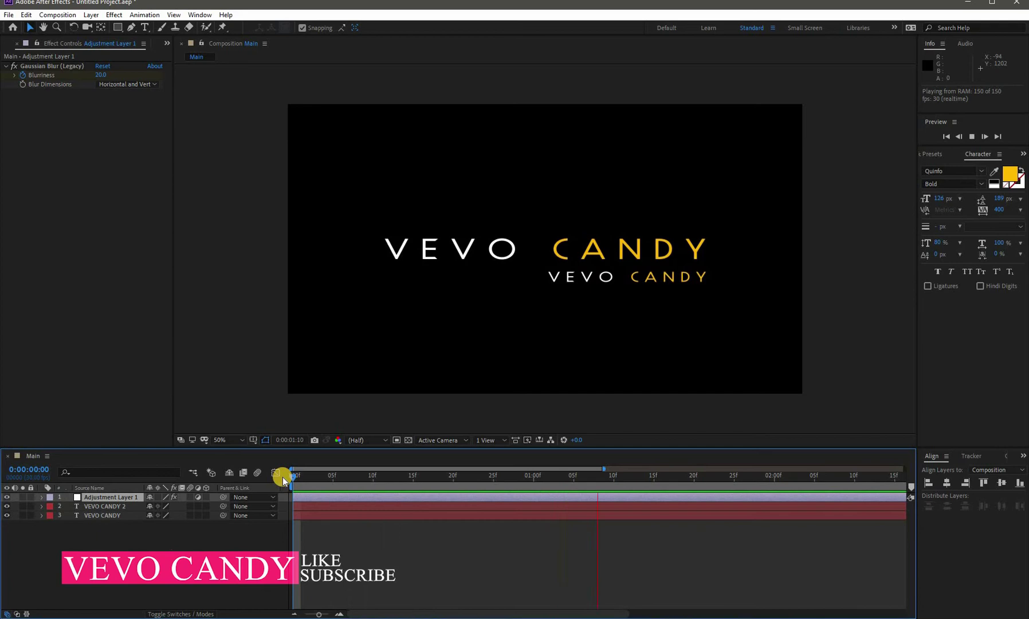
# In the VEVO CANDY 2 layer's Animator 1, set Position to 203, 0 at 0:00:00:00
pyautogui.click(317, 476)
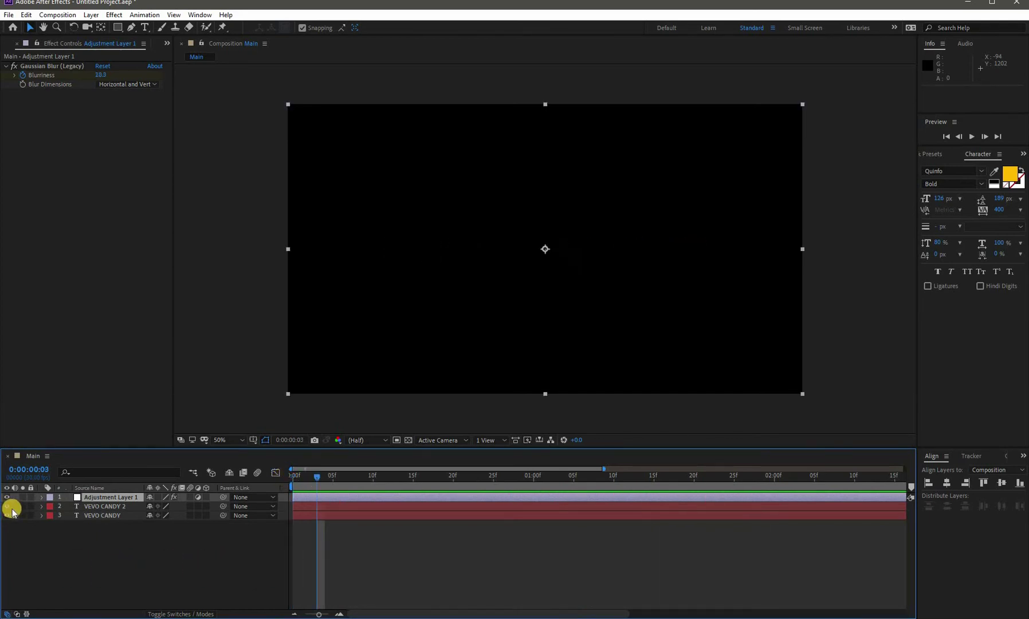
pyautogui.click(91, 508)
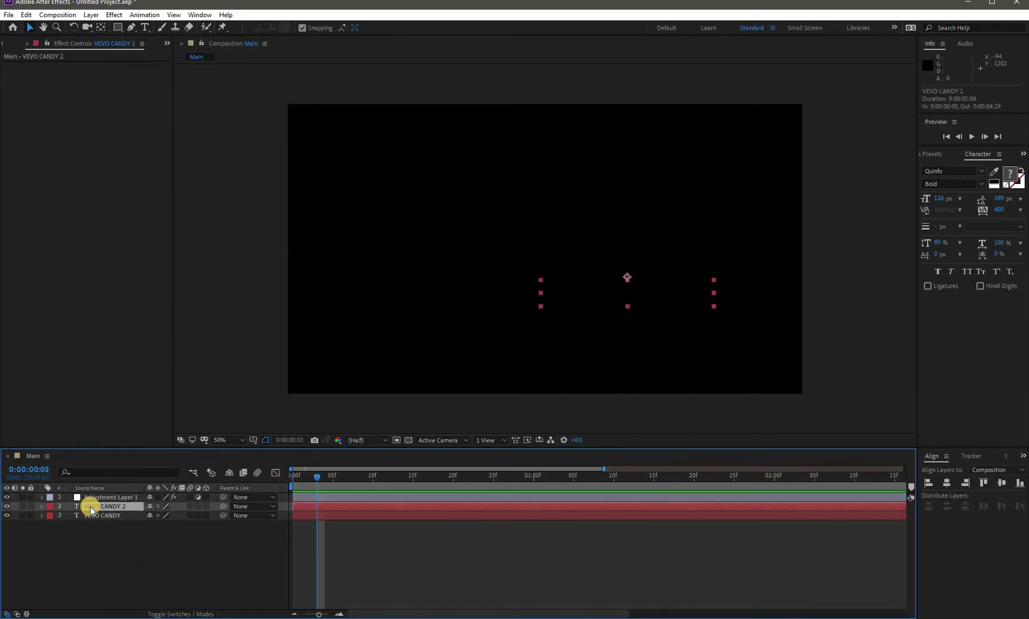
pyautogui.click(41, 507)
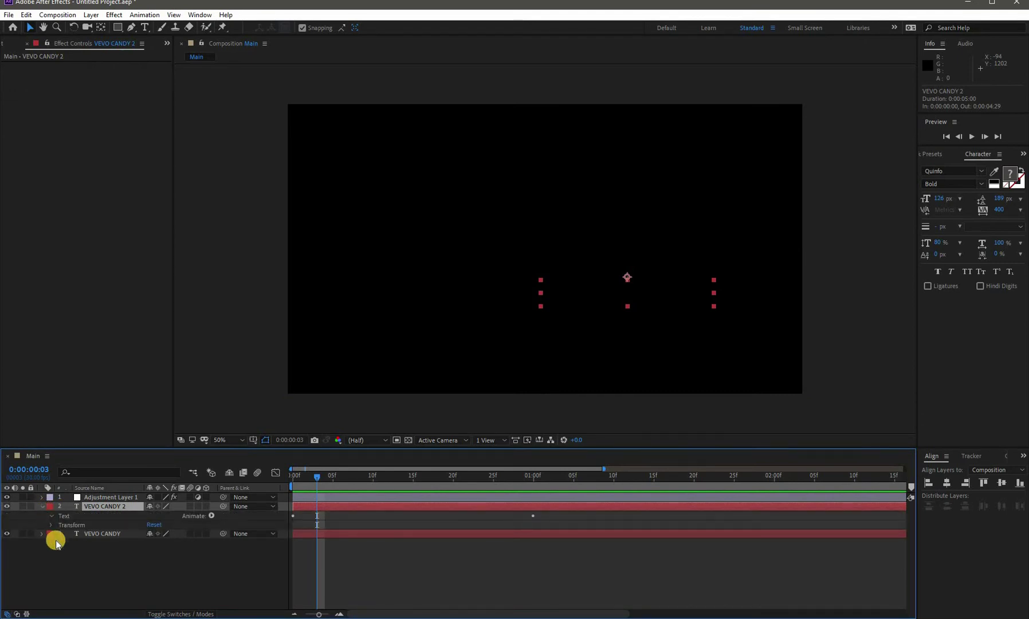
pyautogui.click(52, 516)
pyautogui.click(59, 553)
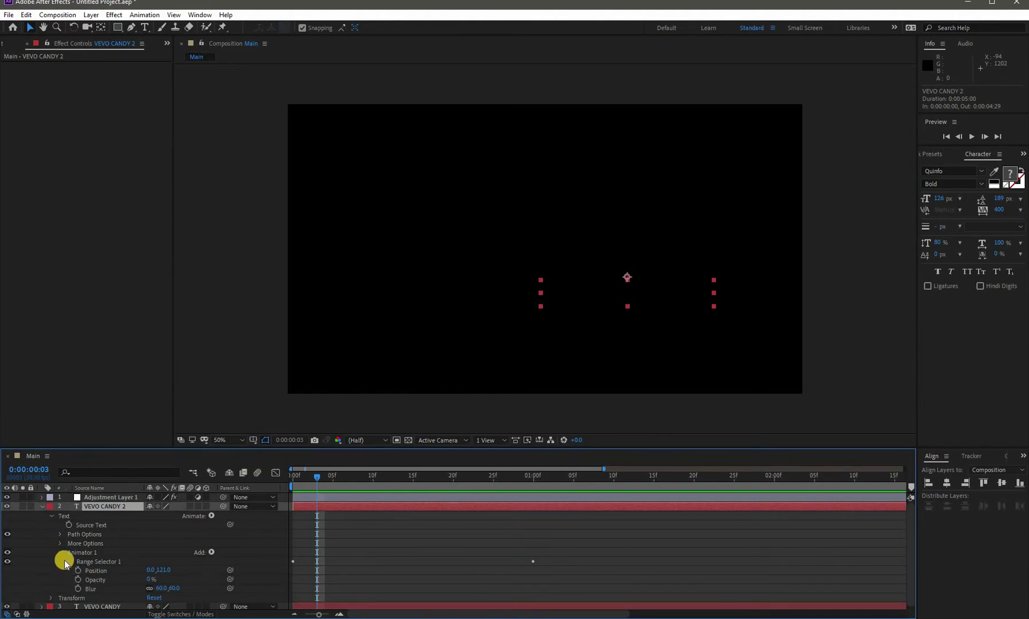
pyautogui.scroll(-1, 64, 564)
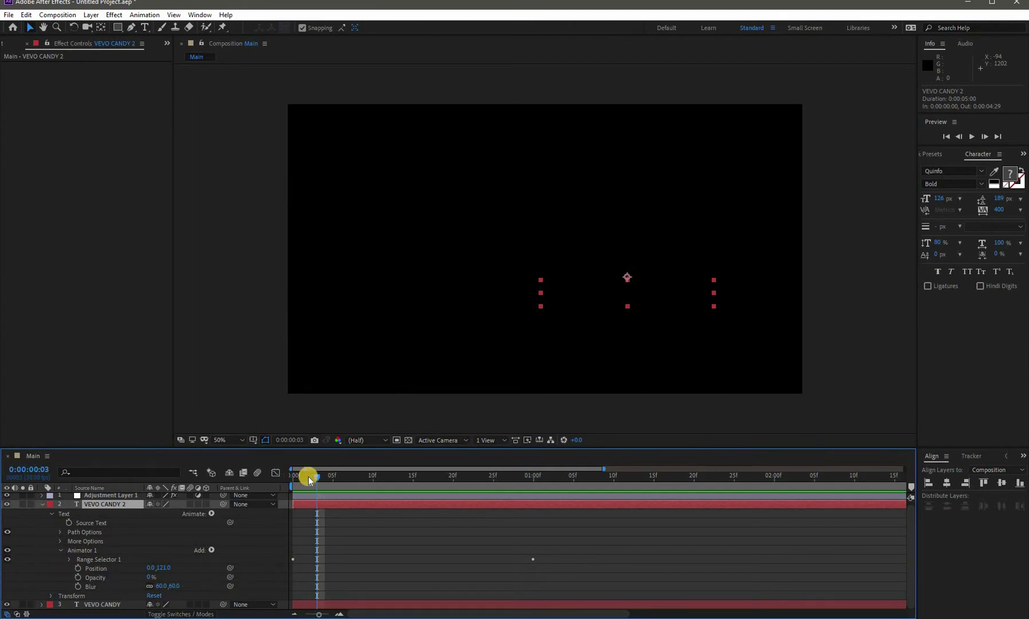
pyautogui.moveTo(304, 479); pyautogui.dragTo(291, 479)
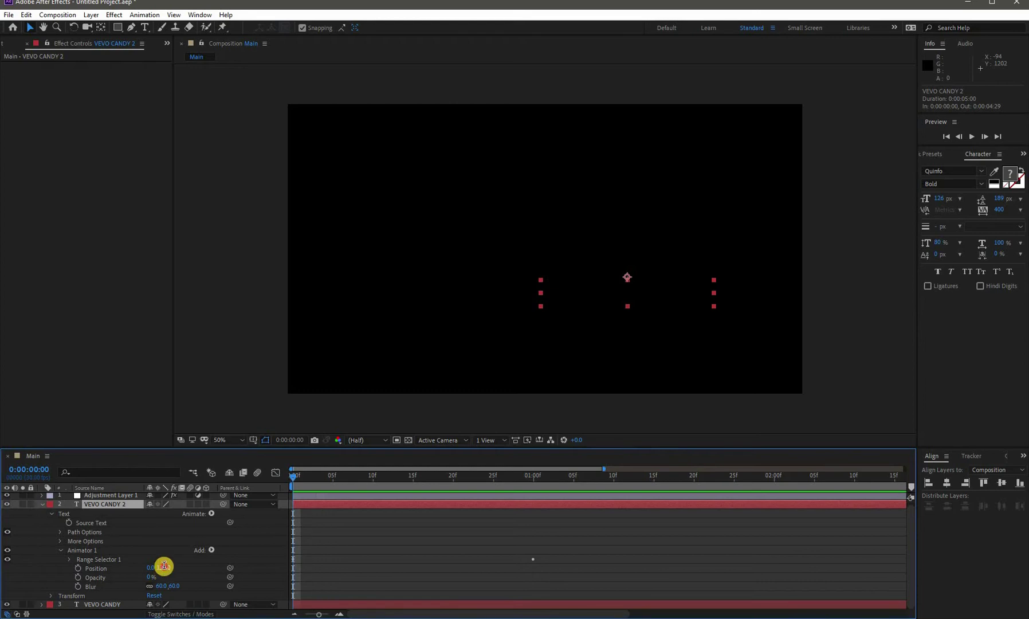
pyautogui.write('0')
pyautogui.press('Return')
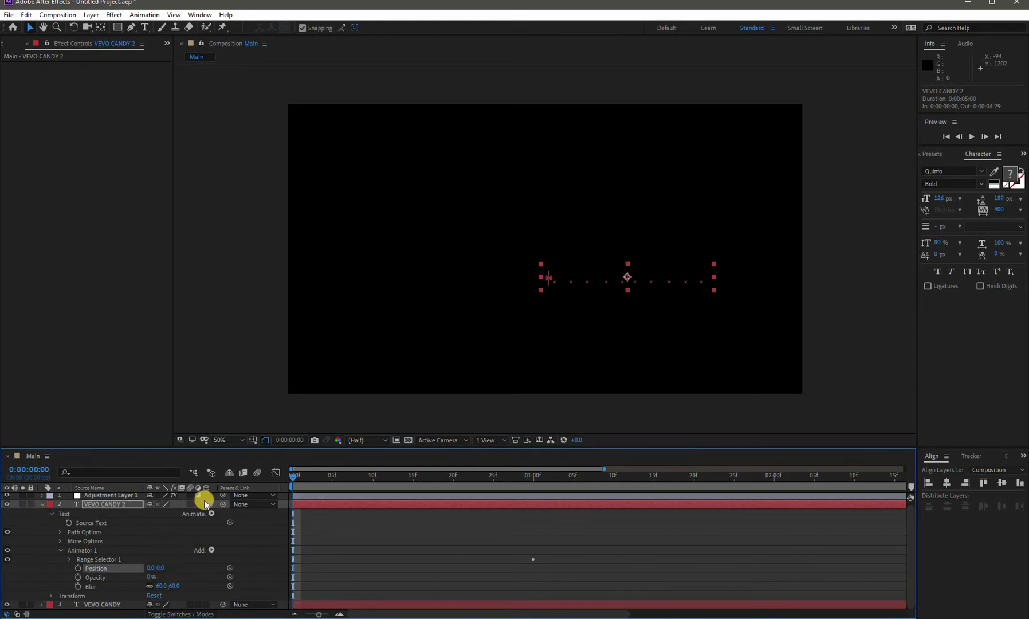
pyautogui.moveTo(165, 564); pyautogui.dragTo(251, 559)
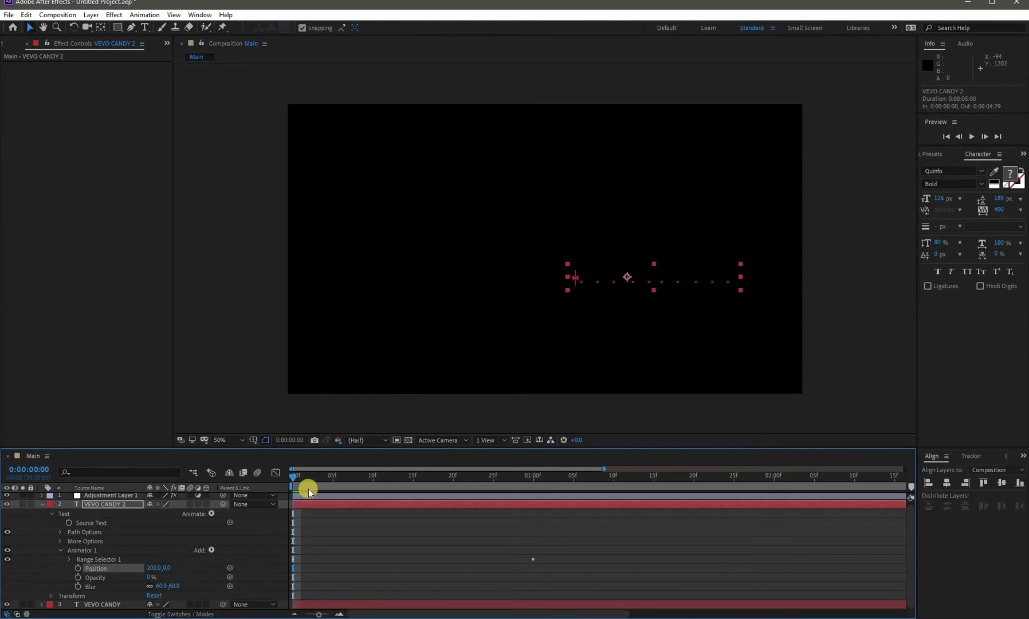
# Preview the subtitle letters sliding in sideways and collapse the VEVO CANDY 2 layer's properties
pyautogui.moveTo(362, 477); pyautogui.dragTo(262, 484)
pyautogui.press('space')
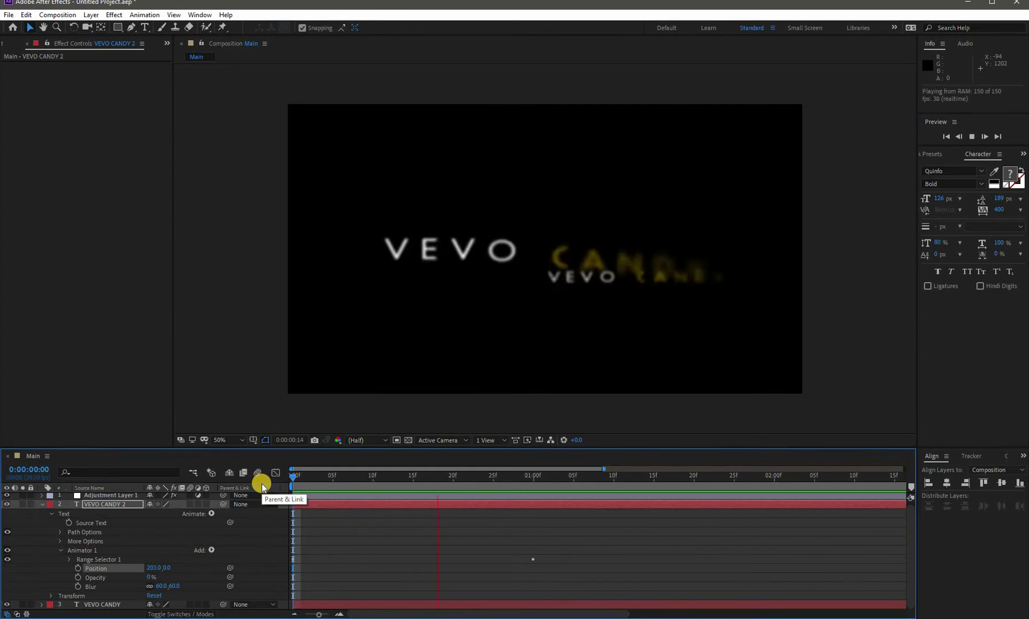
pyautogui.click(62, 558)
pyautogui.click(61, 550)
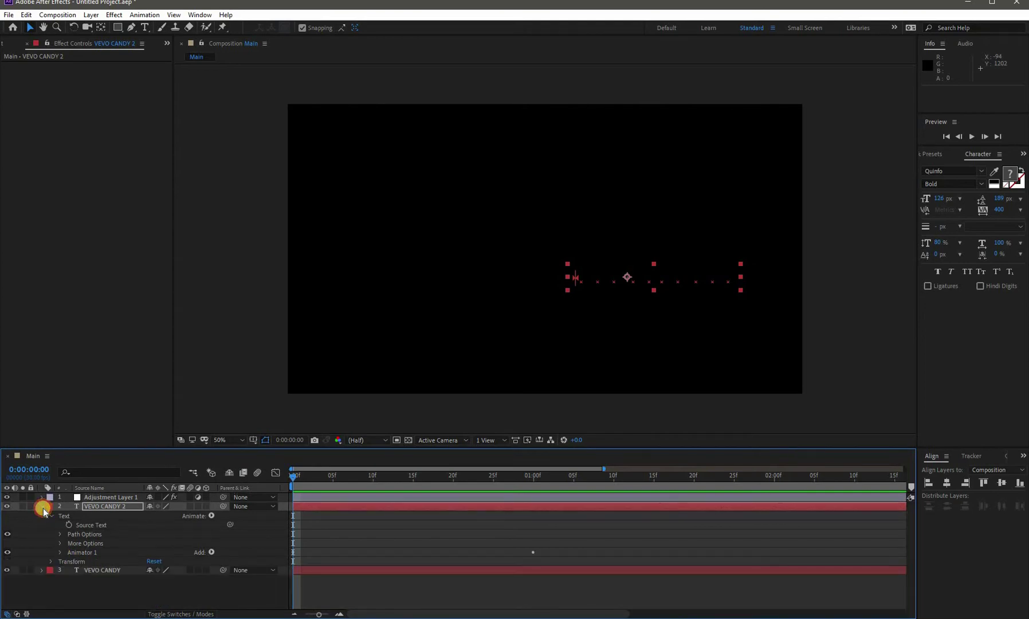
pyautogui.click(42, 507)
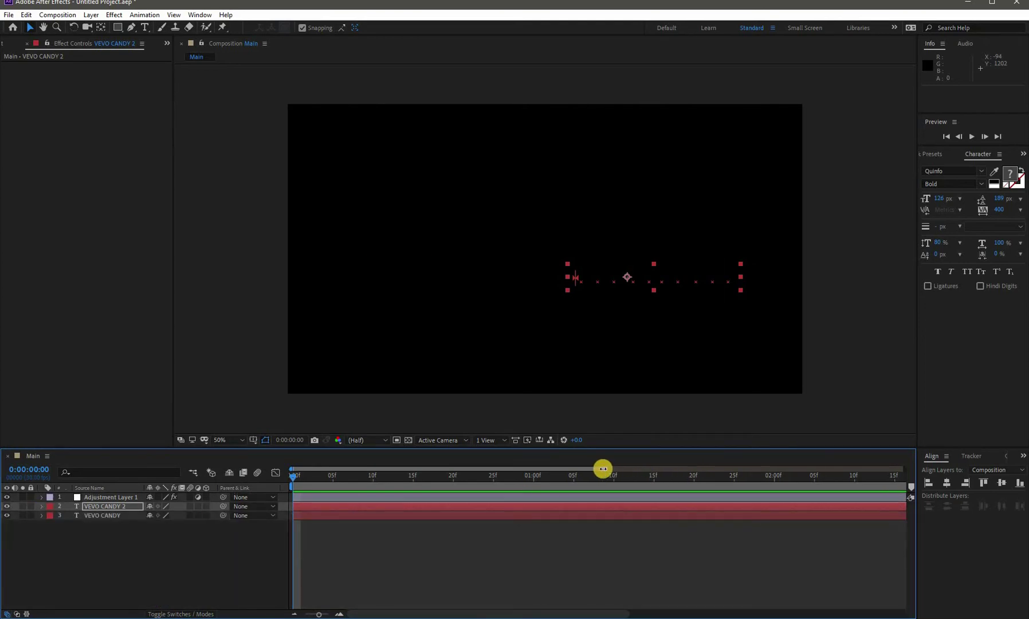
# Move the VEVO CANDY 2 layer to start at 0:00:00:10 and preview the delayed subtitle
pyautogui.moveTo(577, 467); pyautogui.dragTo(517, 469)
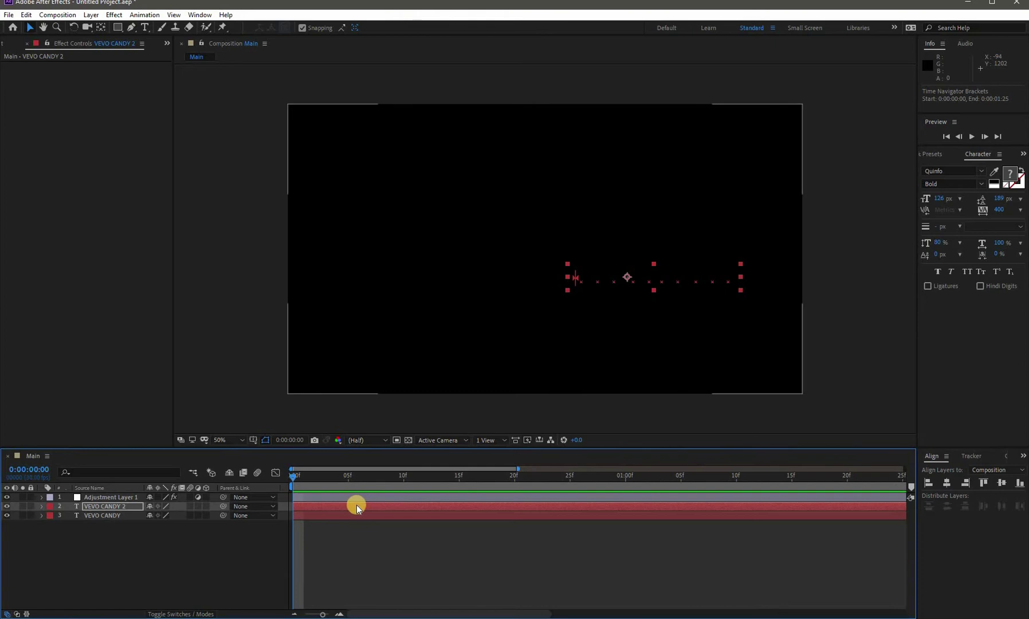
pyautogui.moveTo(385, 508); pyautogui.dragTo(462, 508)
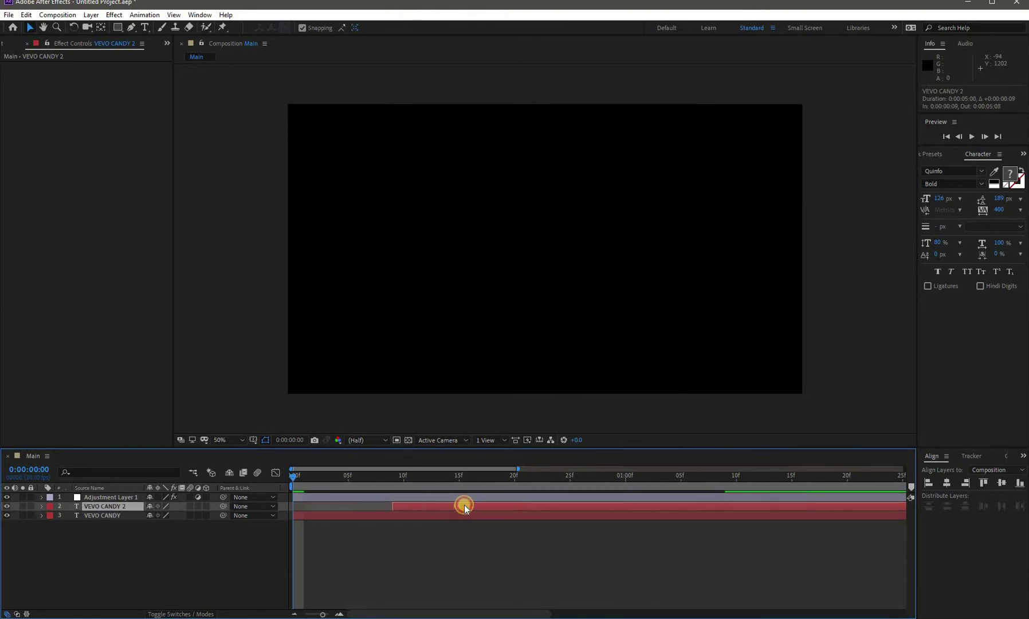
pyautogui.press('space')
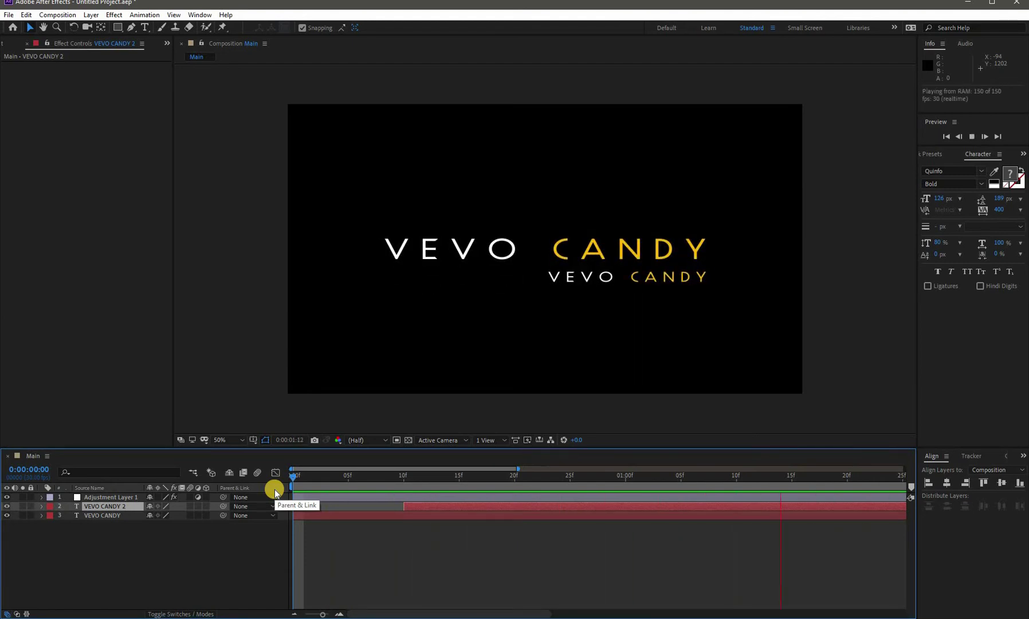
pyautogui.click(292, 475)
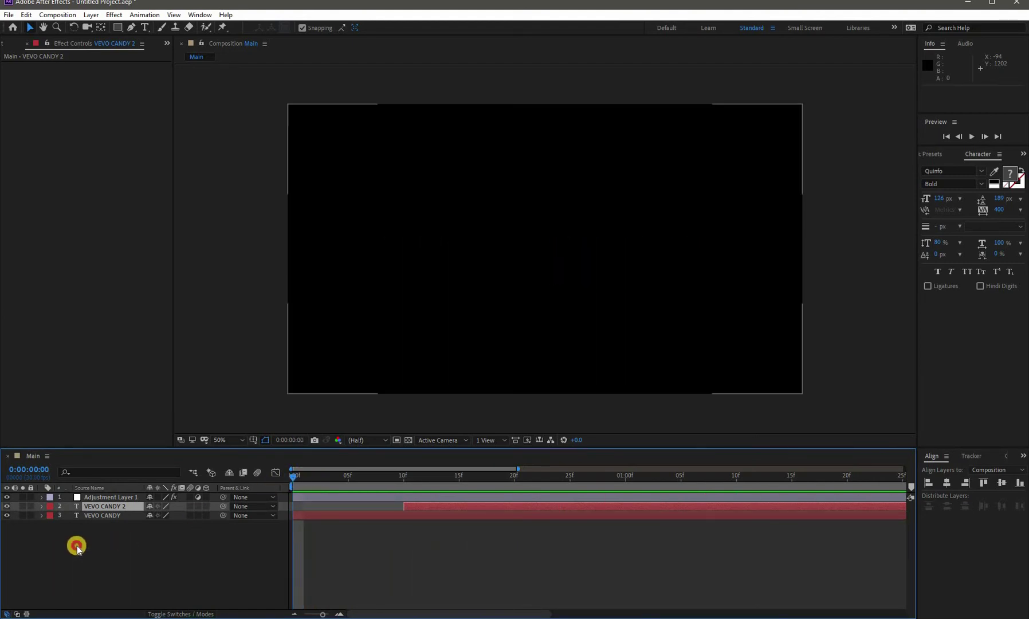
# Create a black (000000) solid layer at the composition size of 1920 by 1080 px
pyautogui.click(78, 547)
pyautogui.rightClick(121, 478)
pyautogui.moveTo(167, 423)
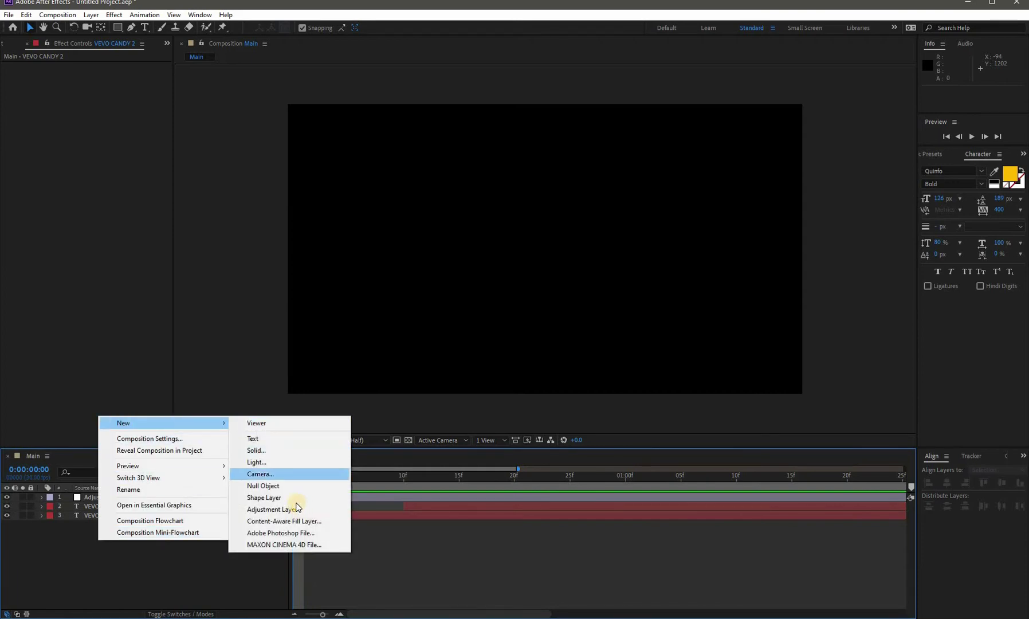
pyautogui.click(266, 452)
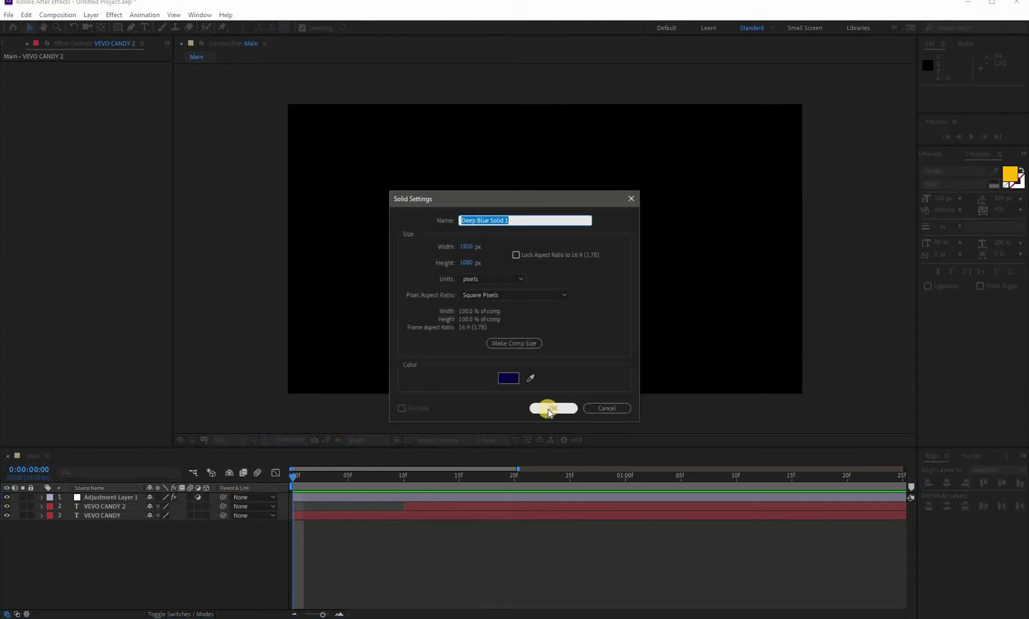
pyautogui.click(514, 379)
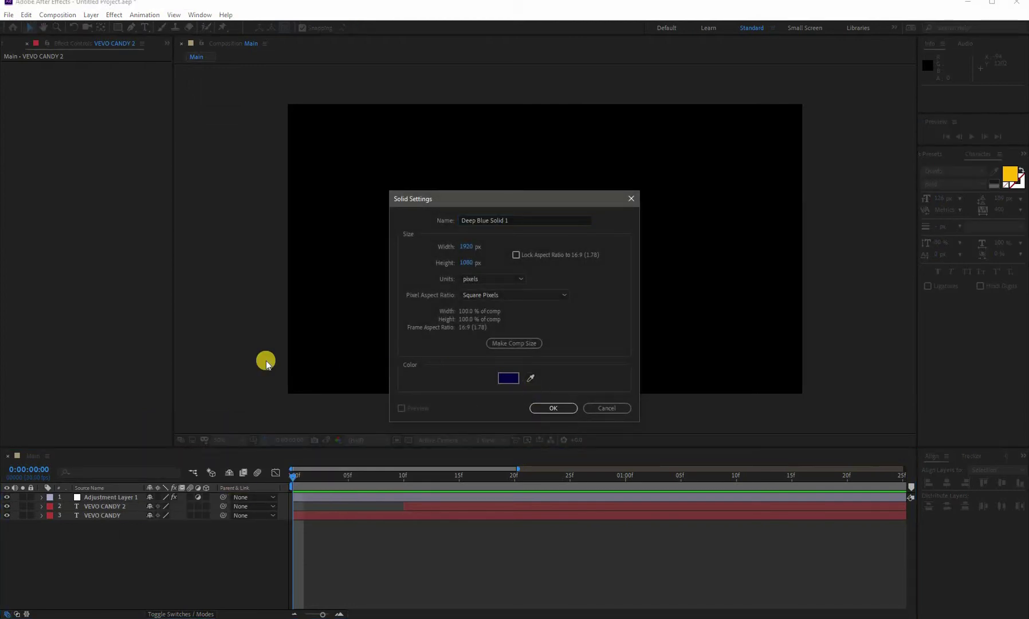
pyautogui.moveTo(177, 356); pyautogui.dragTo(227, 398)
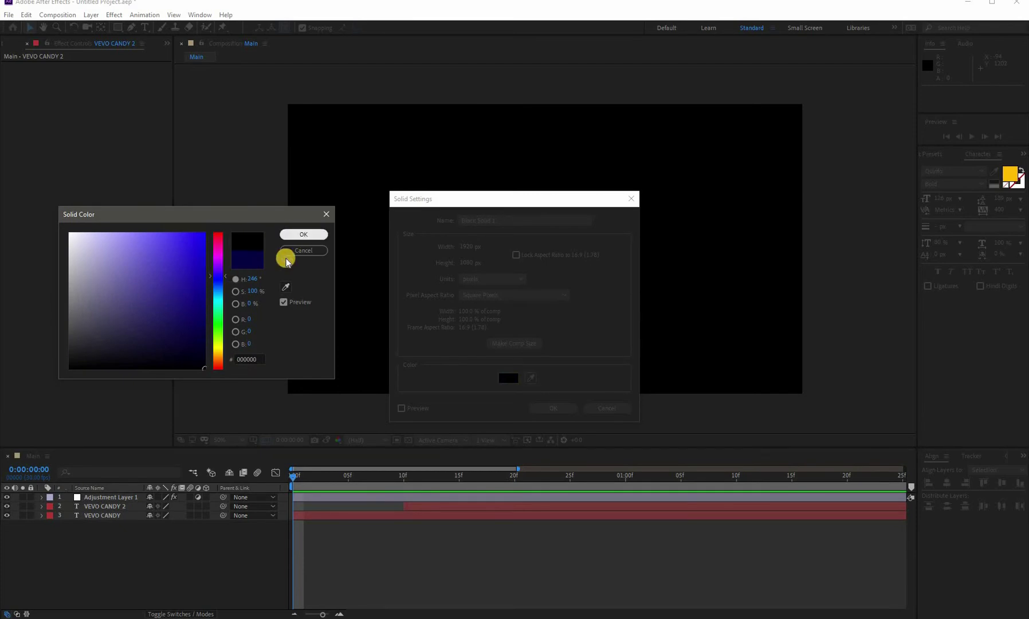
pyautogui.click(547, 407)
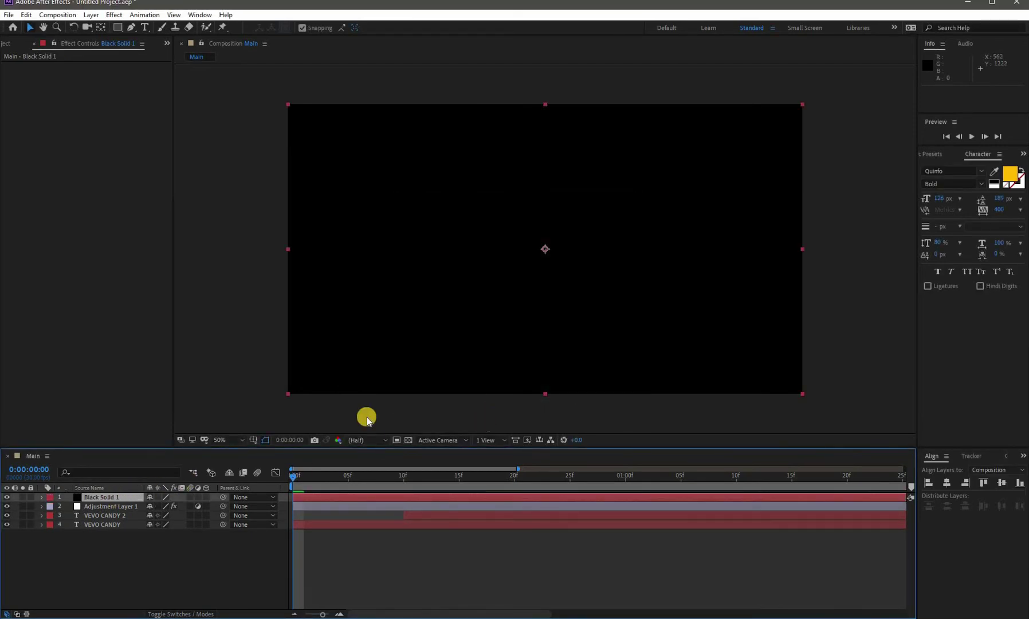
# Search the effects for "gradient" and apply Gradient Ramp to the black solid
pyautogui.click(932, 154)
pyautogui.click(934, 171)
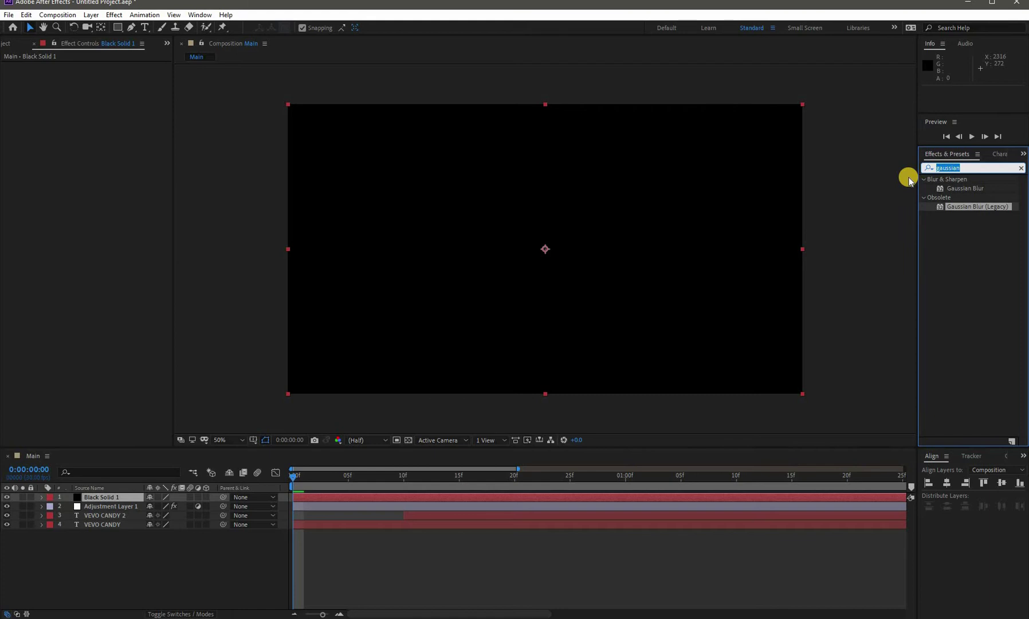
pyautogui.write('grandi')
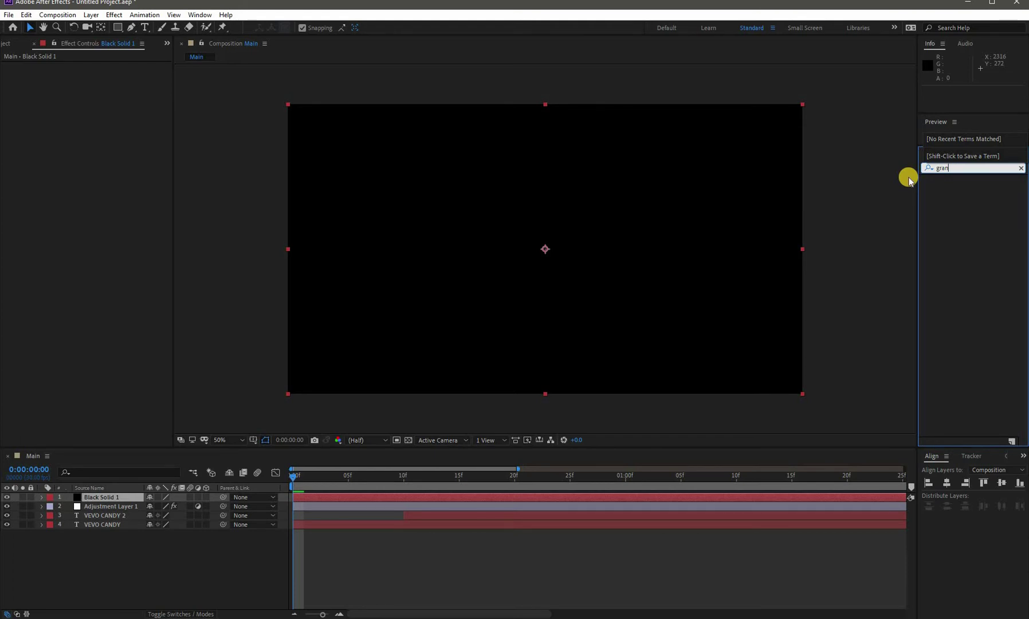
pyautogui.press('BackSpace')
pyautogui.write('dient')
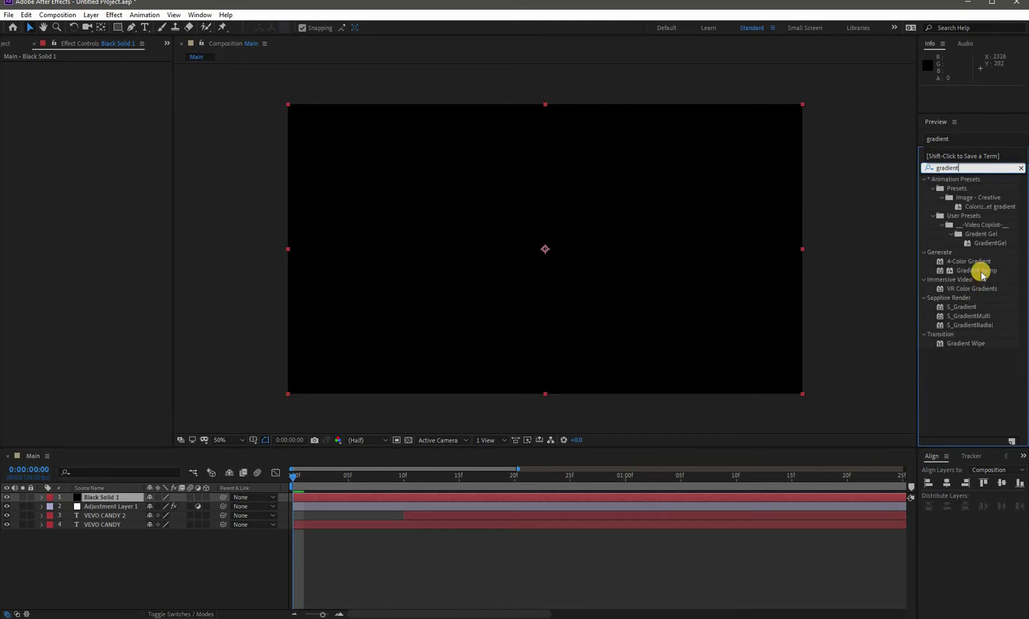
pyautogui.moveTo(977, 270); pyautogui.dragTo(91, 497)
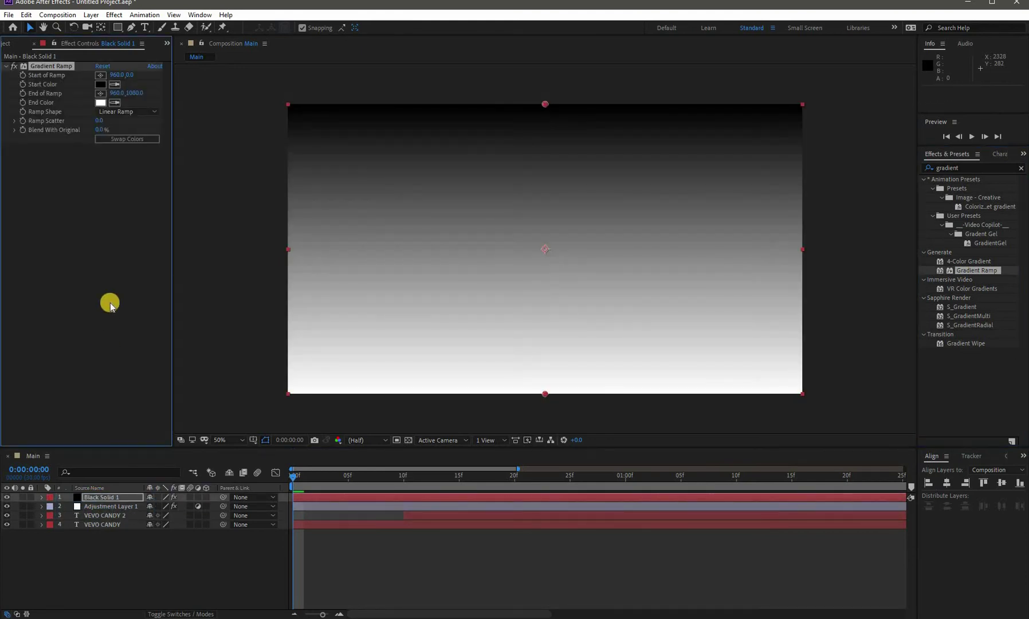
# Set the Gradient Ramp's end color to dark blue (040033)
pyautogui.click(97, 101)
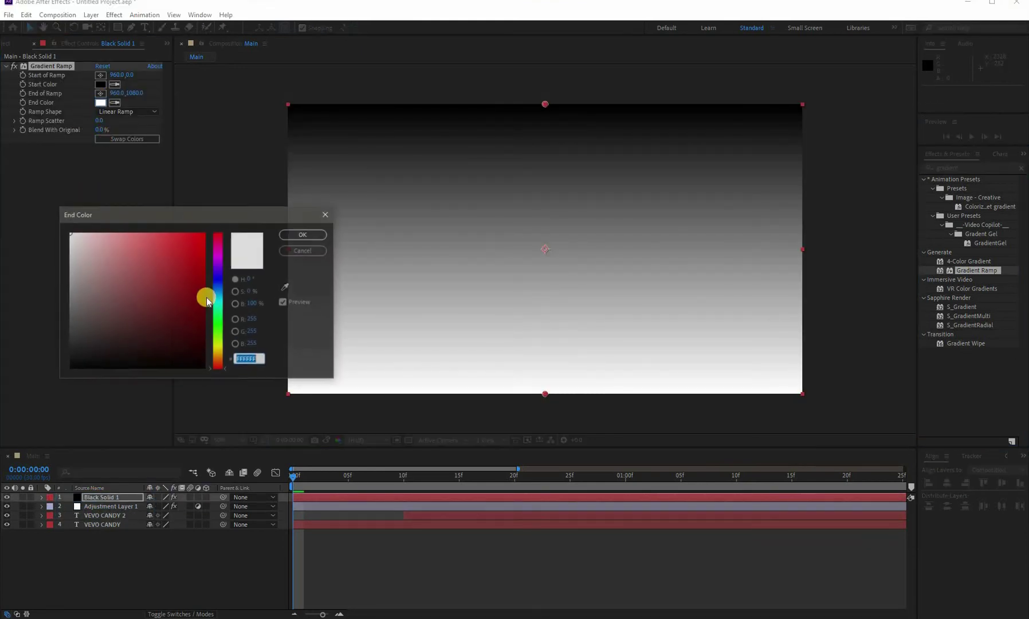
pyautogui.click(224, 276)
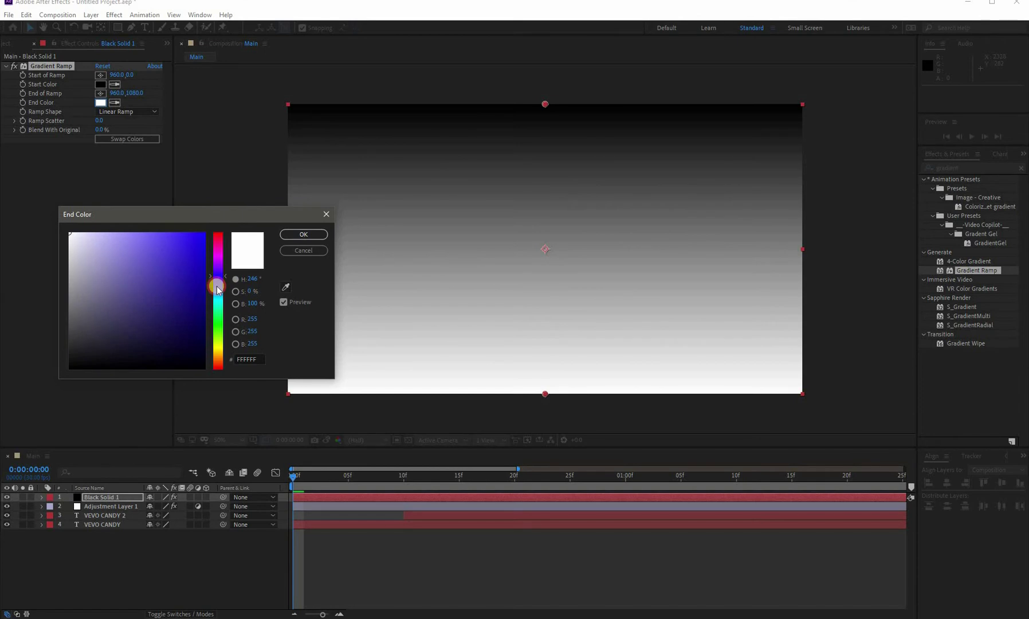
pyautogui.click(206, 327)
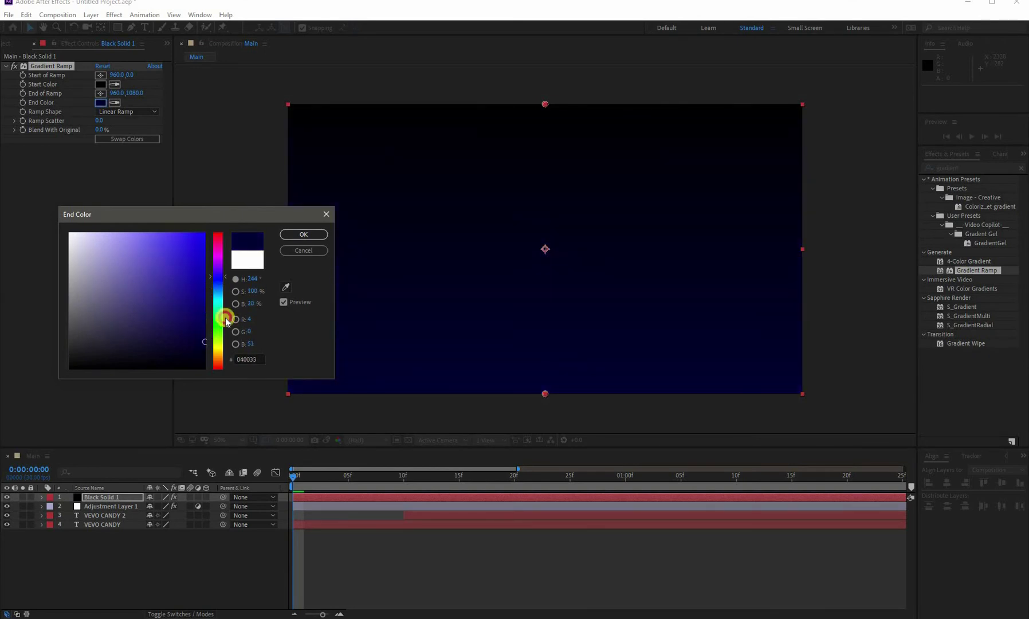
pyautogui.click(302, 234)
# Copy the hex code of the Gradient Ramp's end color
pyautogui.click(100, 84)
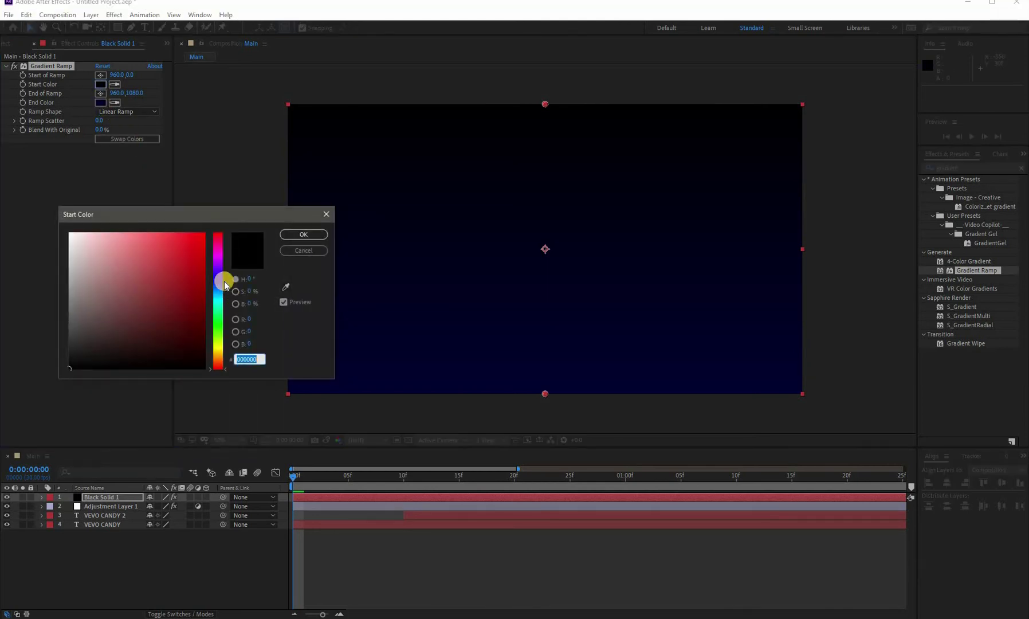
pyautogui.click(299, 251)
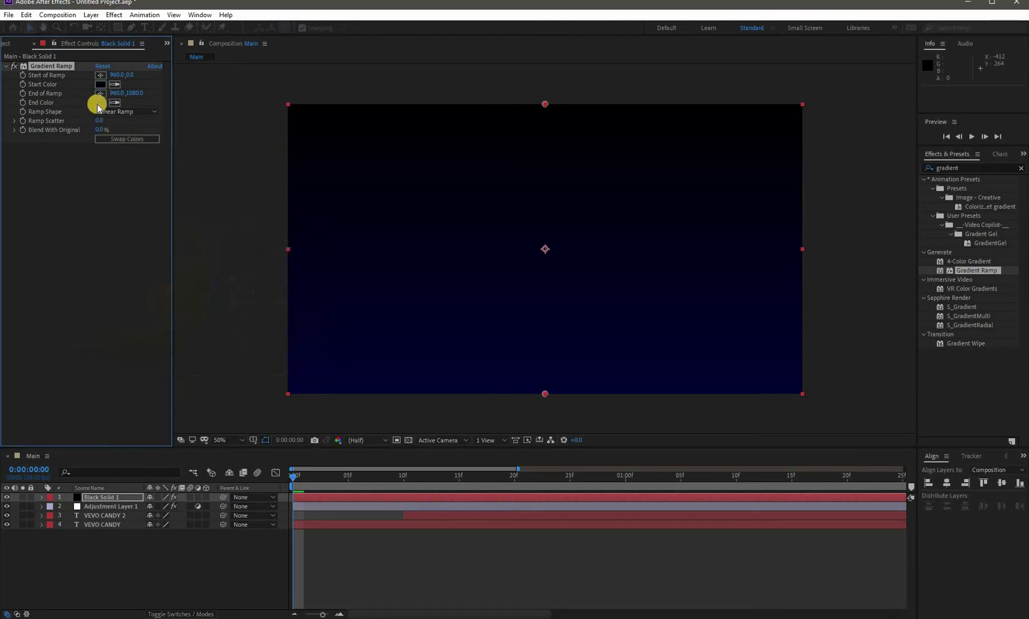
pyautogui.click(99, 103)
pyautogui.click(252, 356)
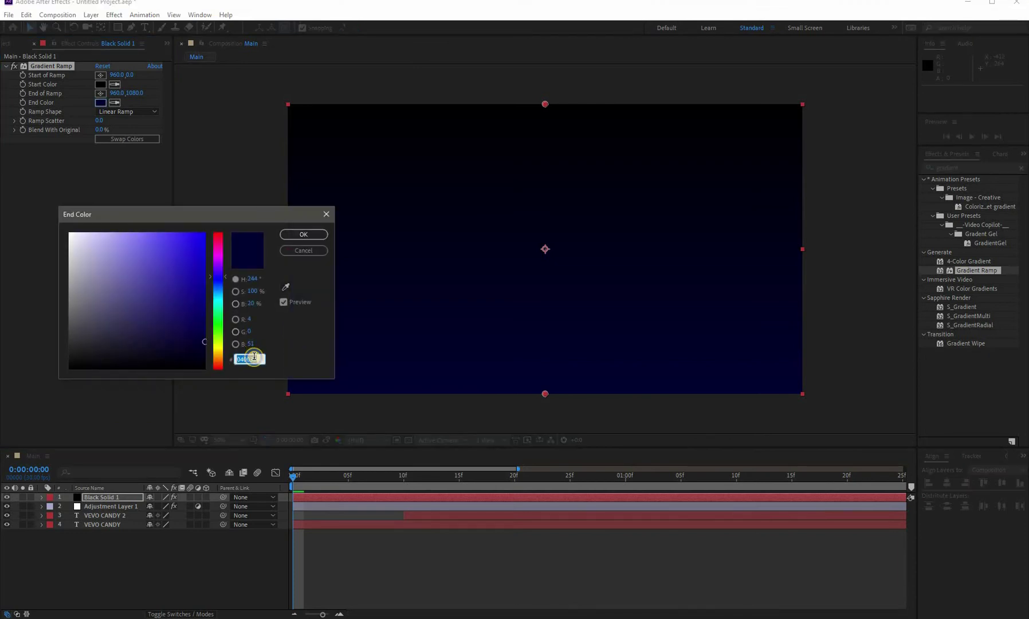
pyautogui.rightClick(254, 356)
pyautogui.click(276, 393)
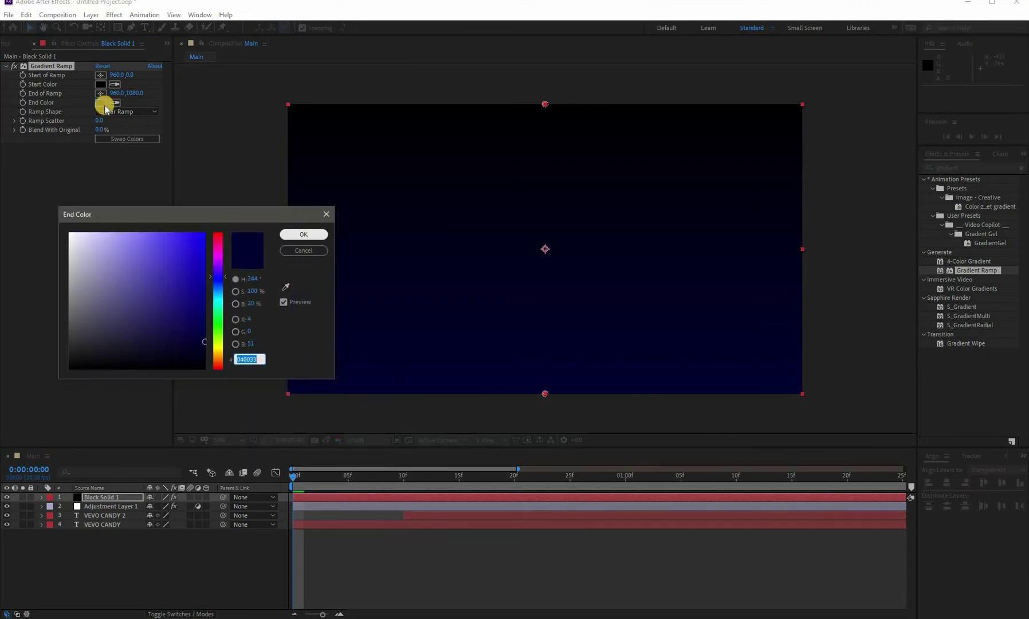
pyautogui.press('Return')
# Set the ramp's start color to 3229A4, and pull its start to about 972, 98 and its end to about 956, 962
pyautogui.click(97, 84)
pyautogui.click(237, 354)
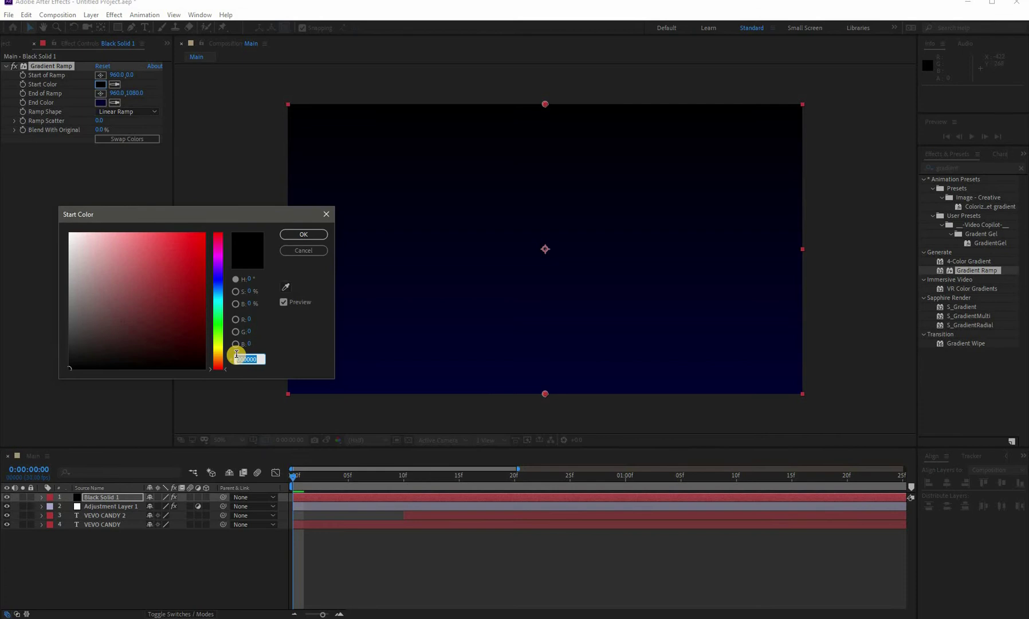
pyautogui.hotkey('ctrl', 'v')
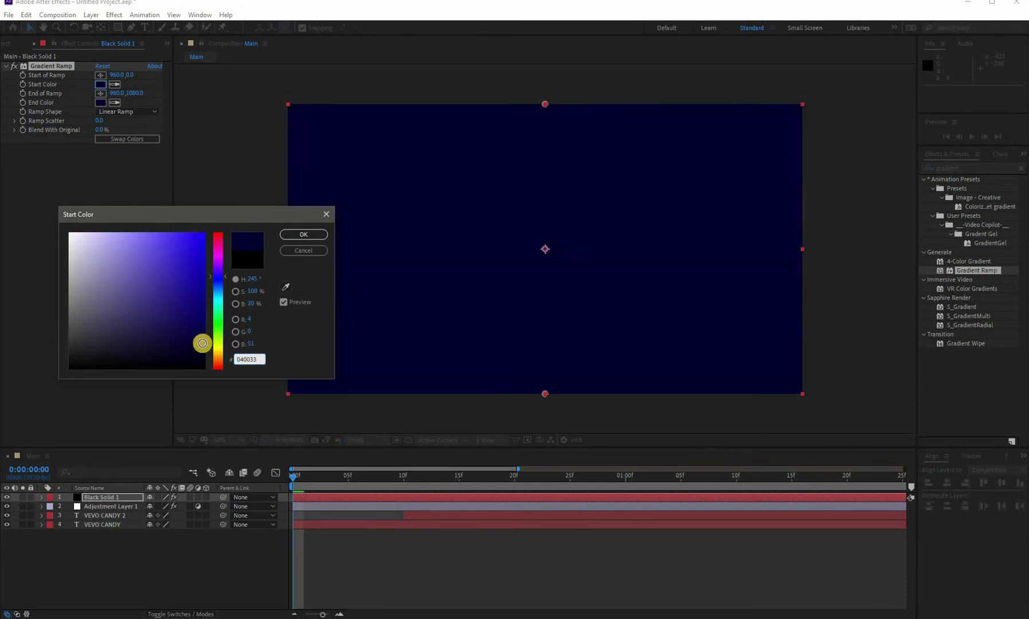
pyautogui.moveTo(198, 337); pyautogui.dragTo(172, 281)
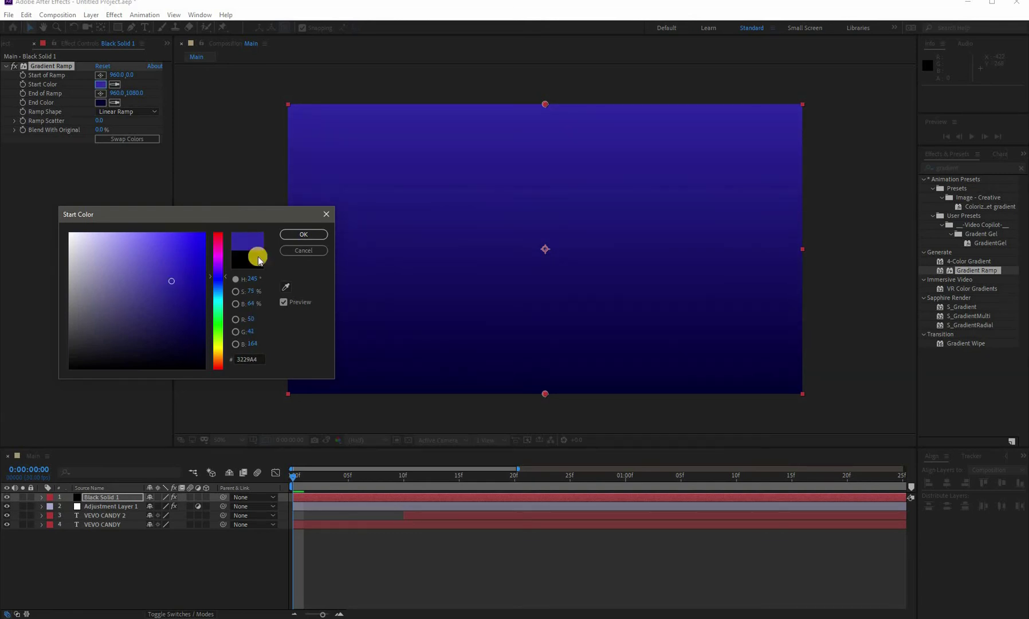
pyautogui.click(294, 234)
pyautogui.moveTo(545, 394); pyautogui.dragTo(543, 366)
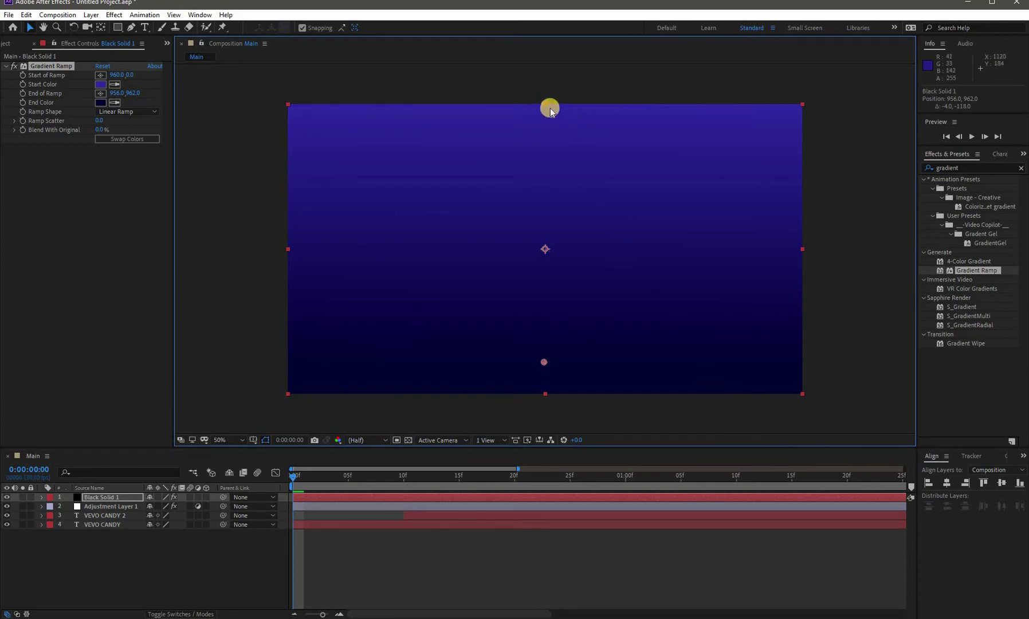
pyautogui.moveTo(545, 80); pyautogui.dragTo(550, 133)
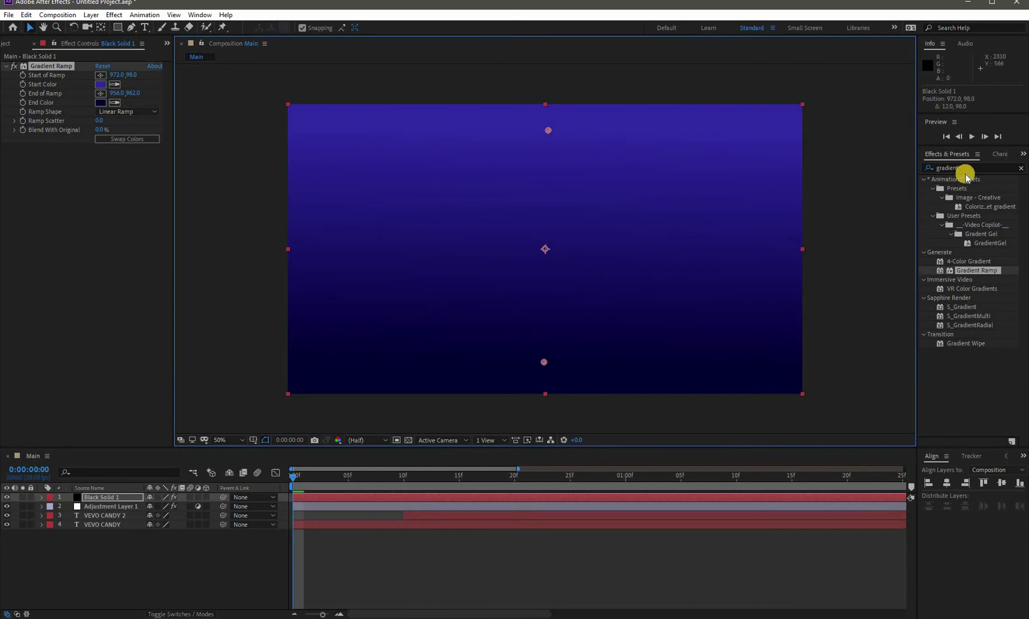
# Find the Glow effect and apply it to the black solid with a threshold of about 54.1% and a radius of about 708
pyautogui.click(930, 178)
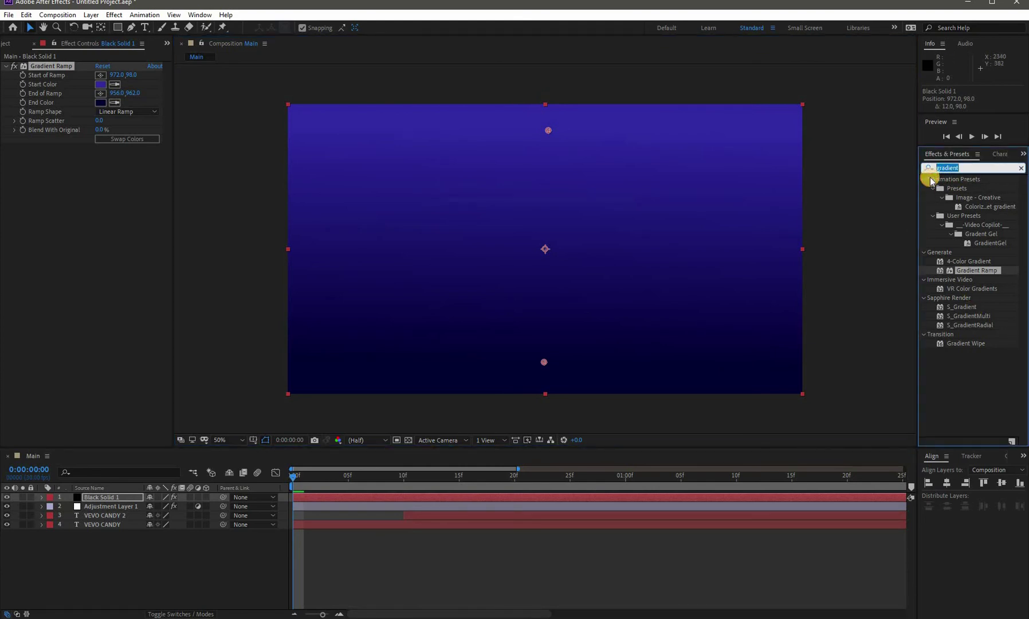
pyautogui.write('glow')
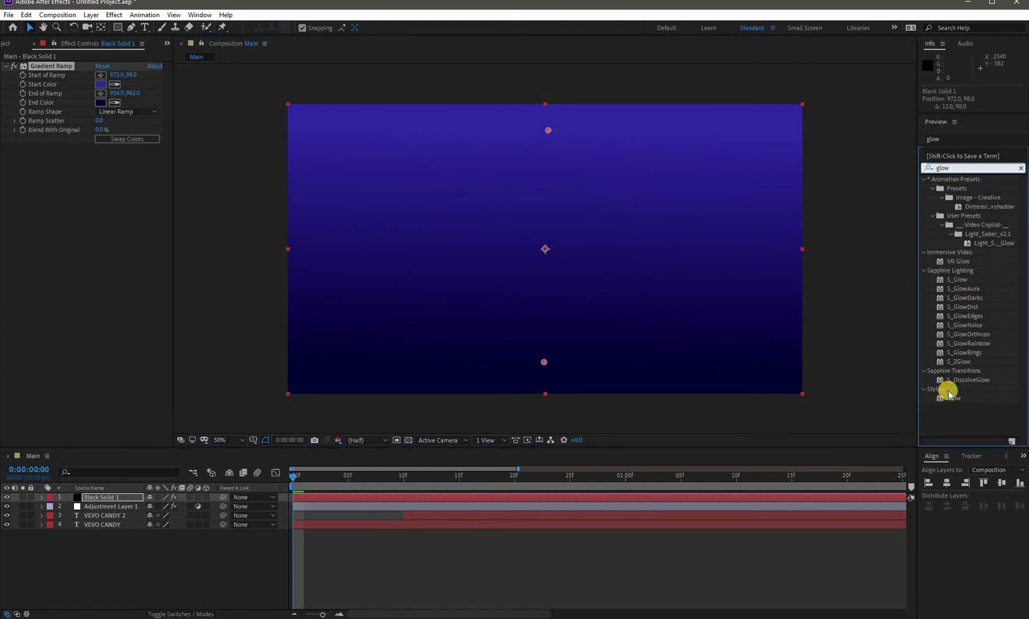
pyautogui.moveTo(953, 400); pyautogui.dragTo(101, 496)
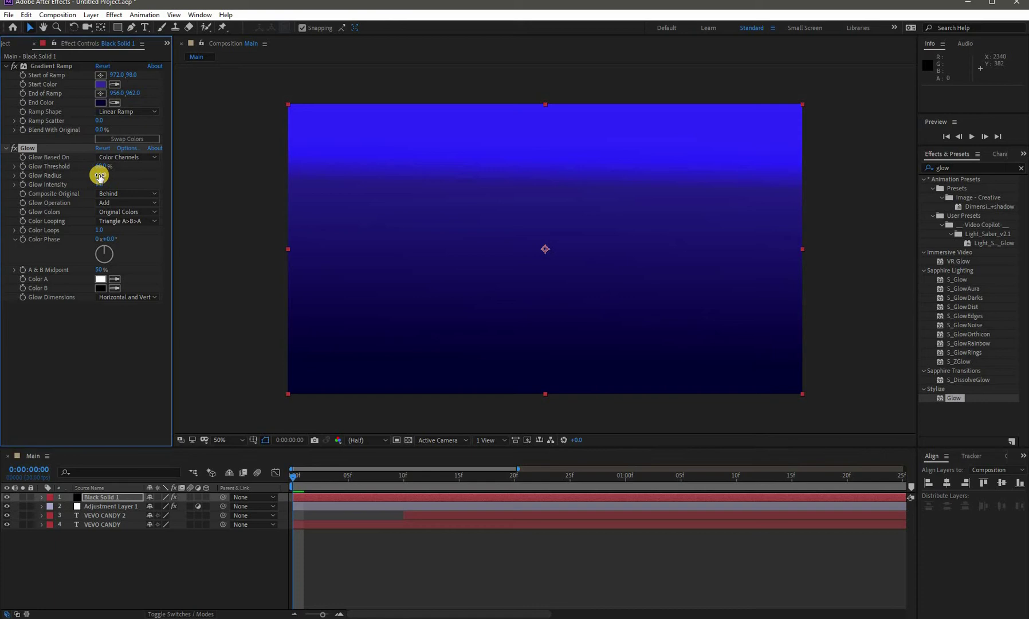
pyautogui.moveTo(99, 174); pyautogui.dragTo(164, 182)
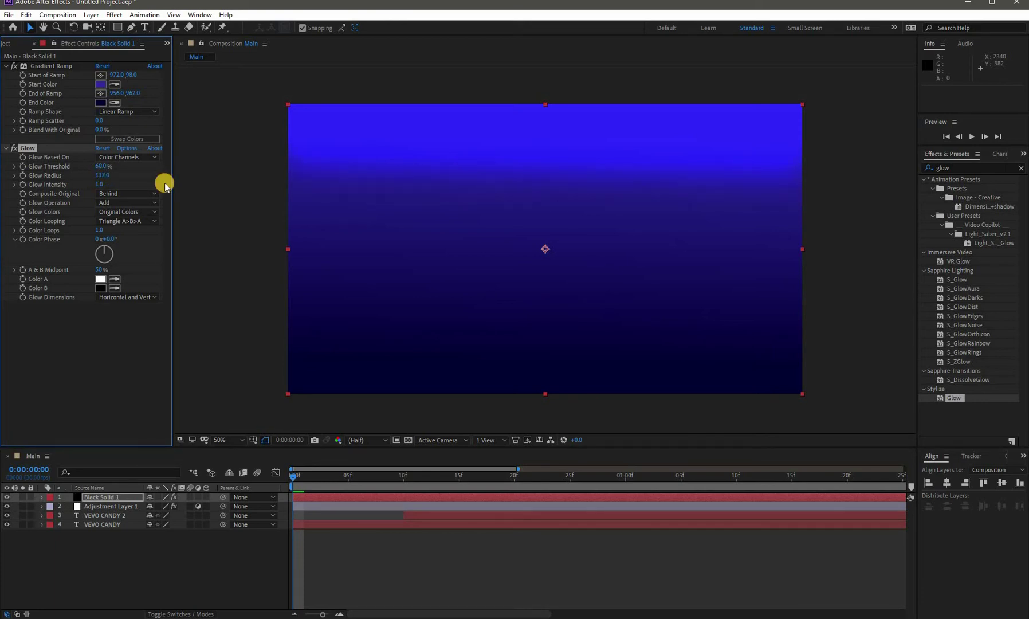
pyautogui.moveTo(99, 166)
pyautogui.mouseDown()
pyautogui.moveTo(123, 161)
pyautogui.moveTo(89, 171)
pyautogui.mouseUp()
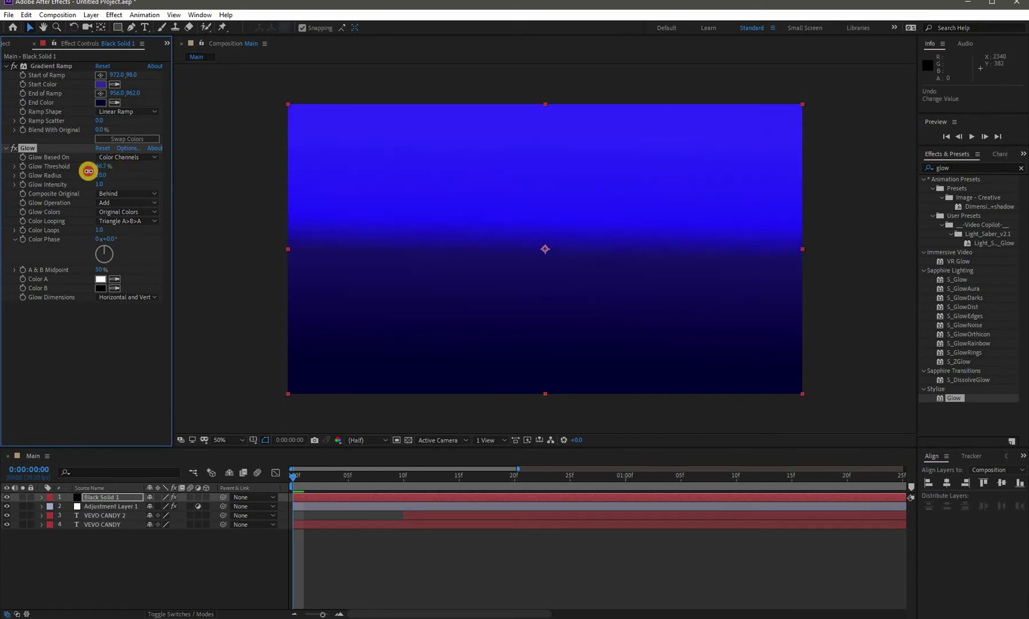
pyautogui.moveTo(103, 175); pyautogui.dragTo(485, 189)
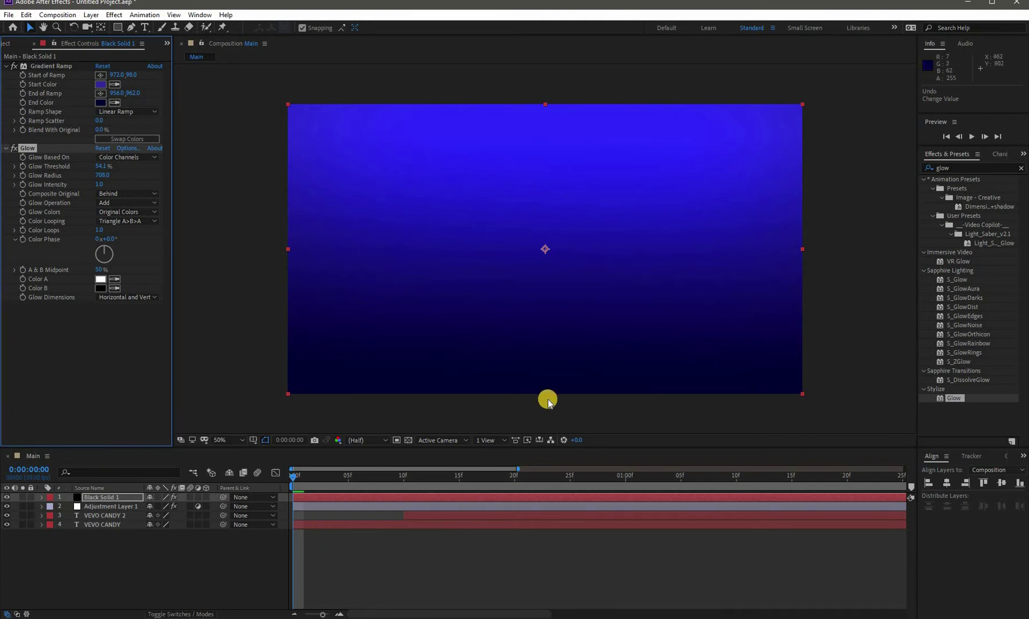
# Shrink the gradient solid to about 62% by 41% and place its layer beneath both text layers, viewing it at 0:00:01:00
pyautogui.moveTo(545, 394); pyautogui.dragTo(524, 315)
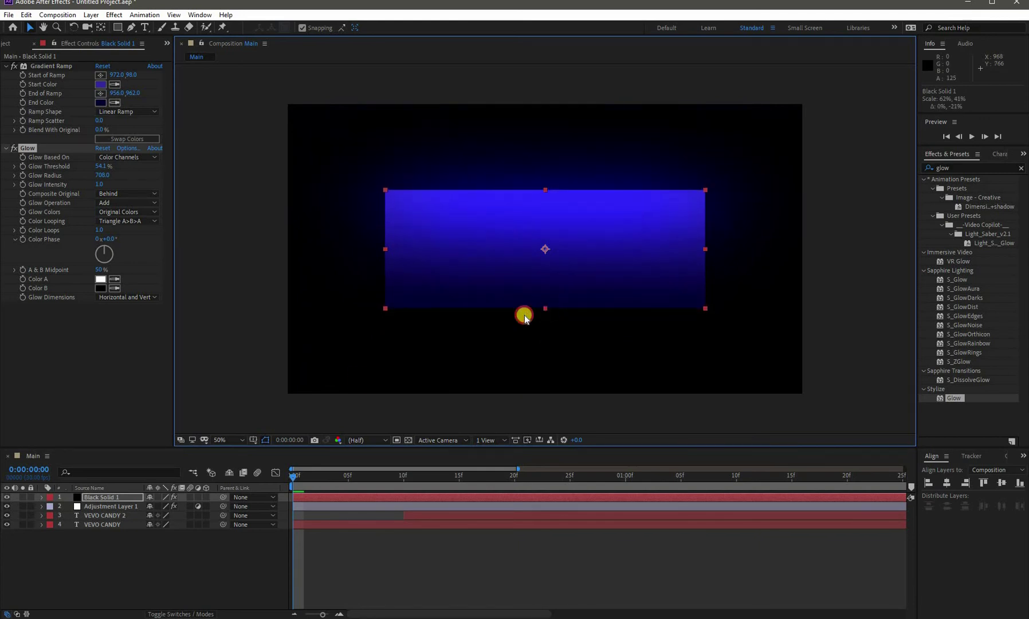
pyautogui.moveTo(91, 496); pyautogui.dragTo(96, 535)
pyautogui.click(304, 477)
pyautogui.moveTo(372, 480); pyautogui.dragTo(620, 471)
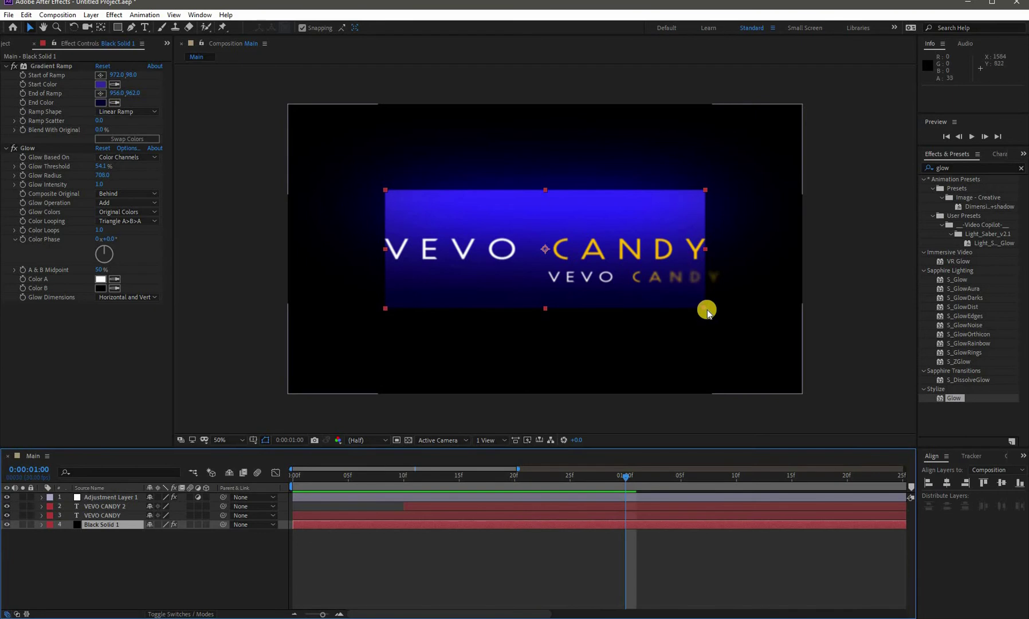
# Resize the gradient solid to about 71% width as a low panel and position it behind both text lines at about 960, 602
pyautogui.moveTo(705, 310); pyautogui.dragTo(741, 355)
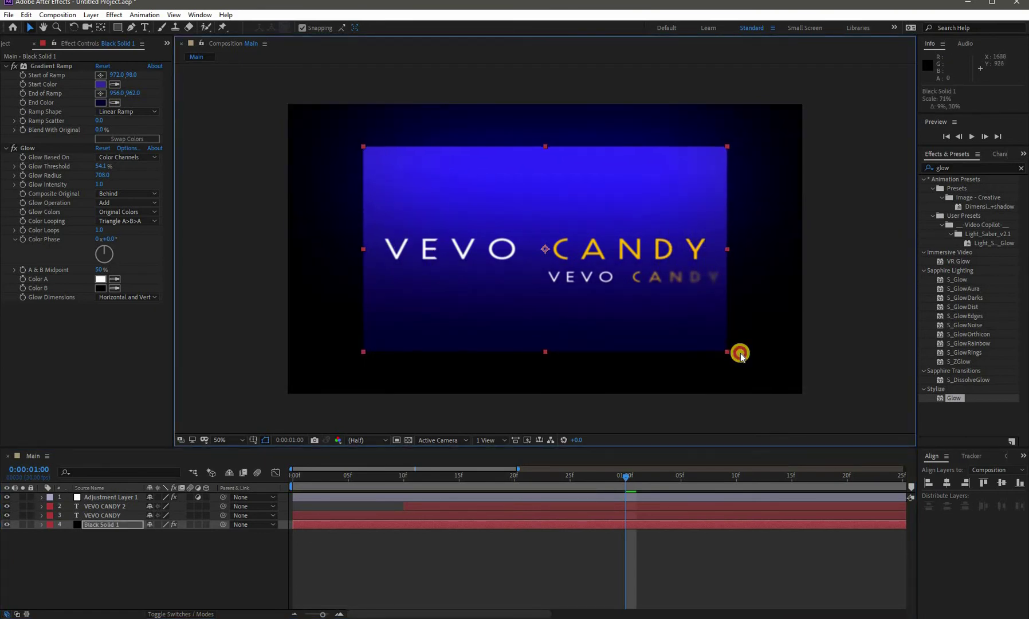
pyautogui.click(545, 352)
pyautogui.moveTo(546, 351); pyautogui.dragTo(551, 322)
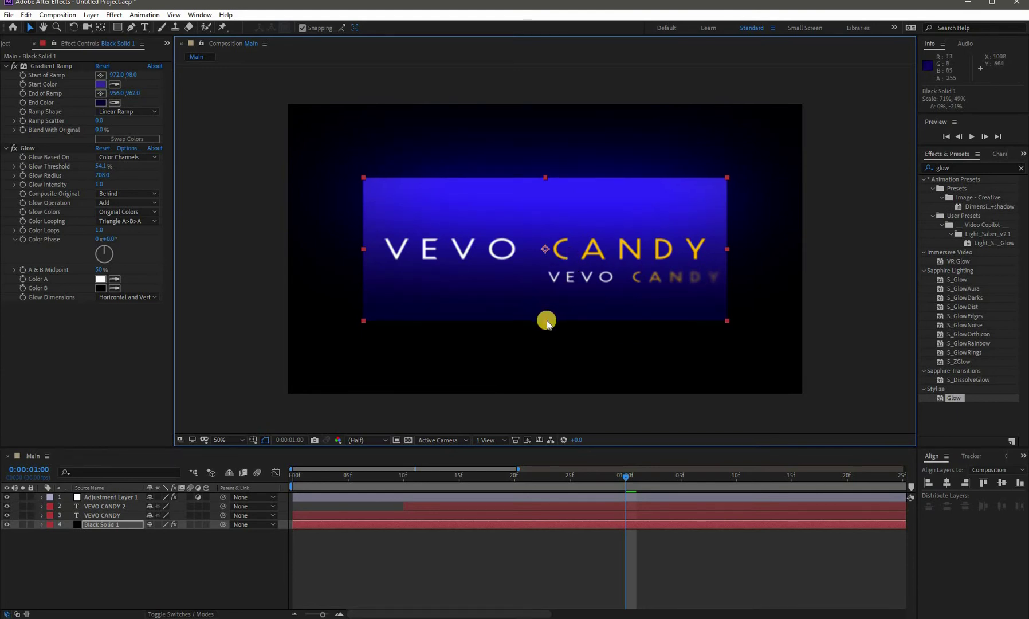
pyautogui.moveTo(549, 319); pyautogui.dragTo(550, 315)
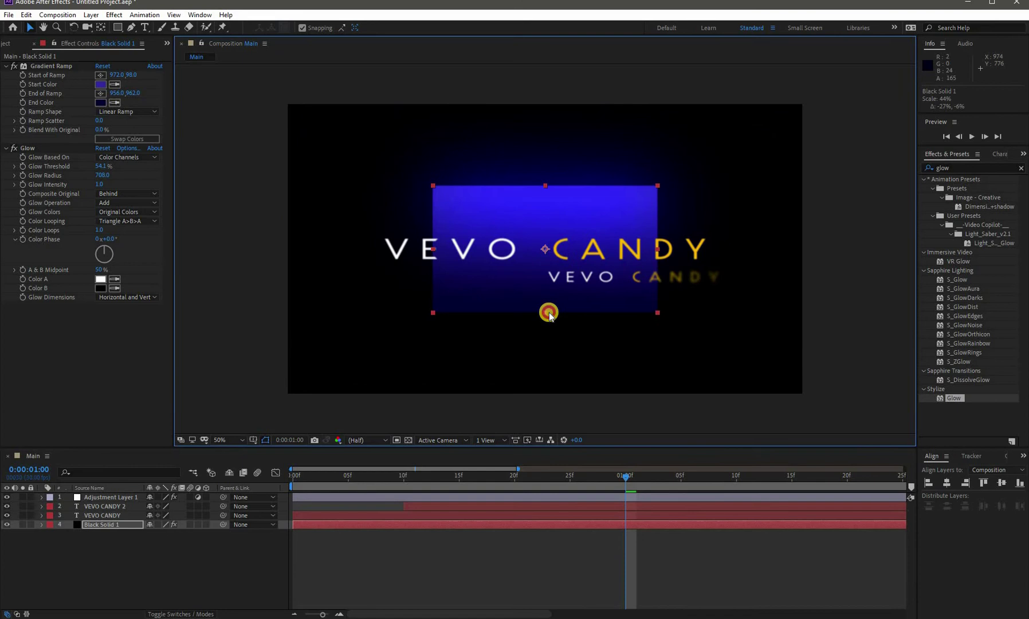
pyautogui.hotkey('ctrl', 'z')
pyautogui.moveTo(544, 320); pyautogui.dragTo(546, 303)
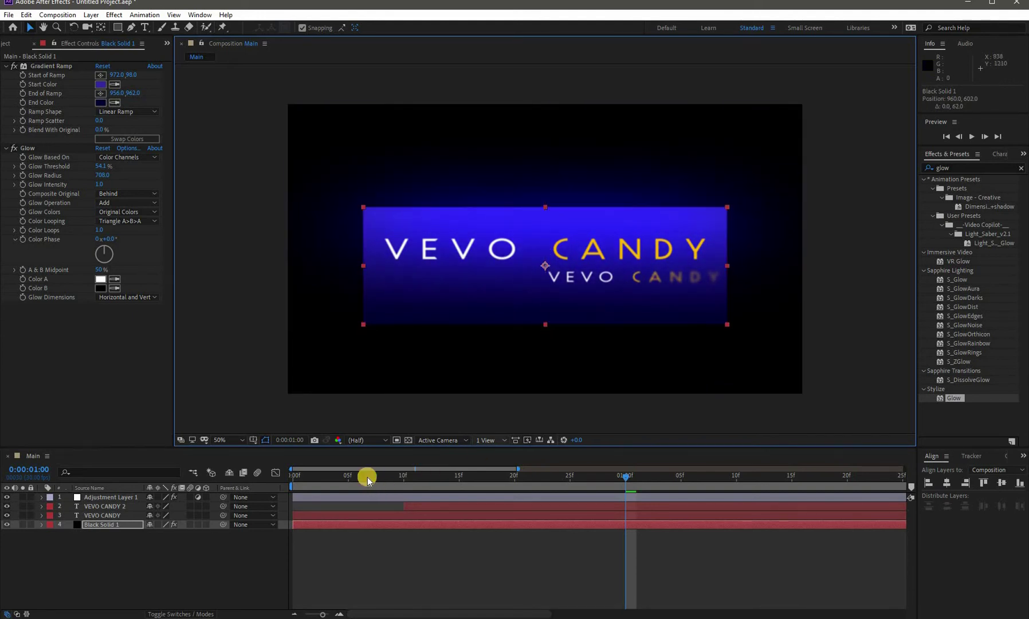
# Preview the title animation from the beginning with the blue panel behind it
pyautogui.click(269, 491)
pyautogui.press('space')
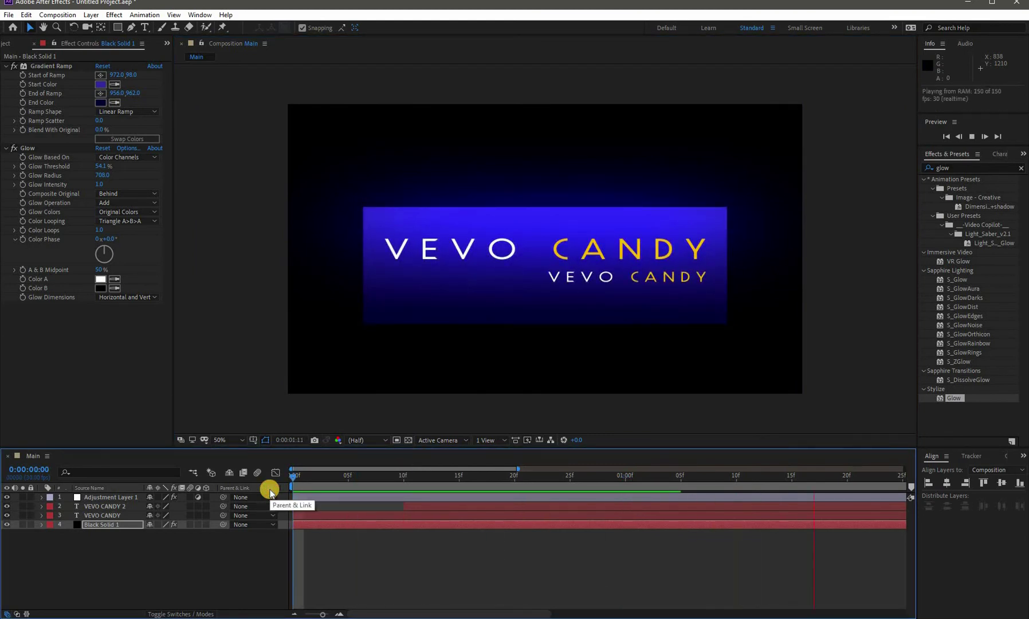
pyautogui.click(314, 475)
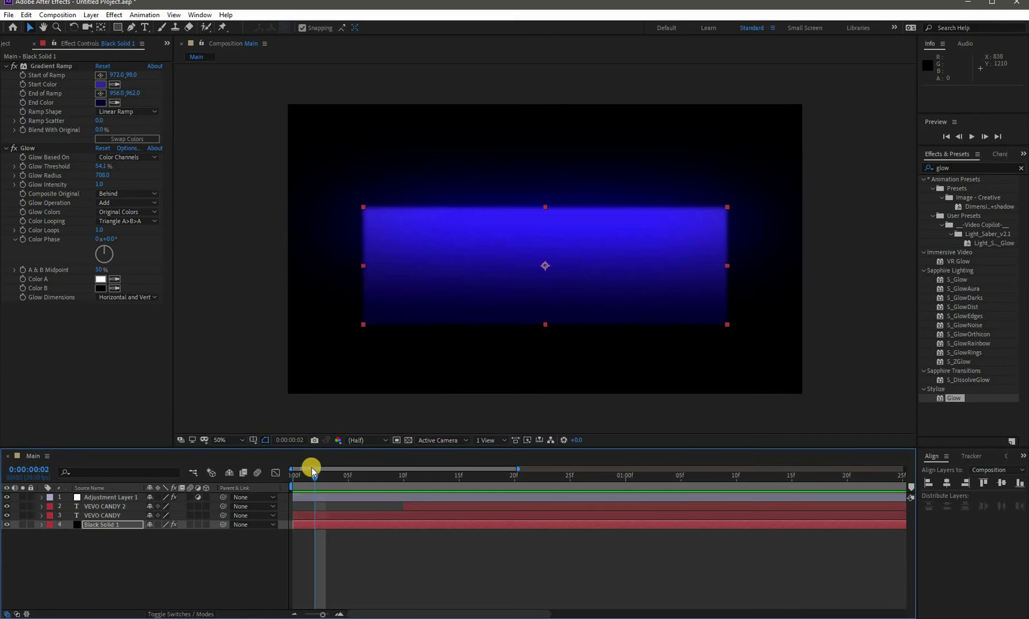
# Apply the Glow effect to the VEVO CANDY title layer and view the title at 0:00:01:08
pyautogui.moveTo(960, 395); pyautogui.dragTo(179, 510)
pyautogui.moveTo(317, 478); pyautogui.dragTo(603, 475)
pyautogui.click(106, 515)
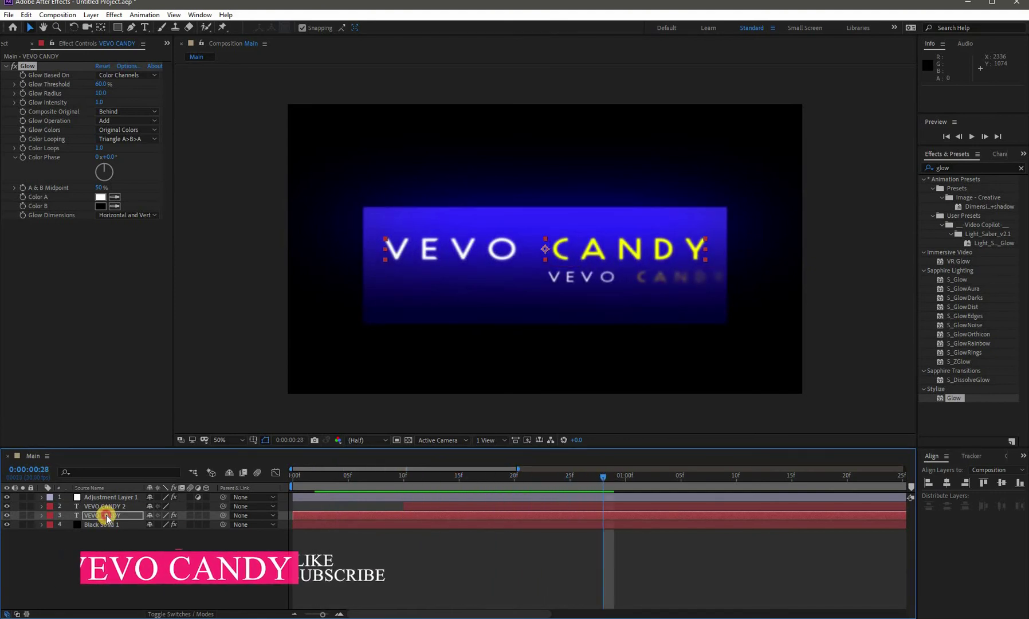
pyautogui.moveTo(643, 483); pyautogui.dragTo(715, 483)
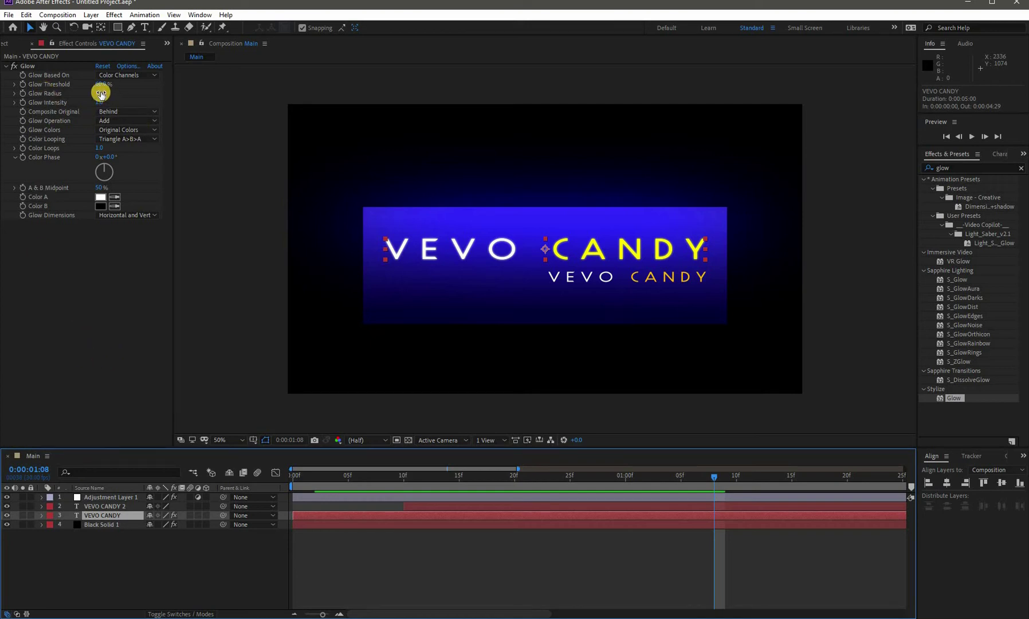
# Try a threshold of 60% and a radius of 5 for the title's Glow
pyautogui.moveTo(101, 93); pyautogui.dragTo(114, 95)
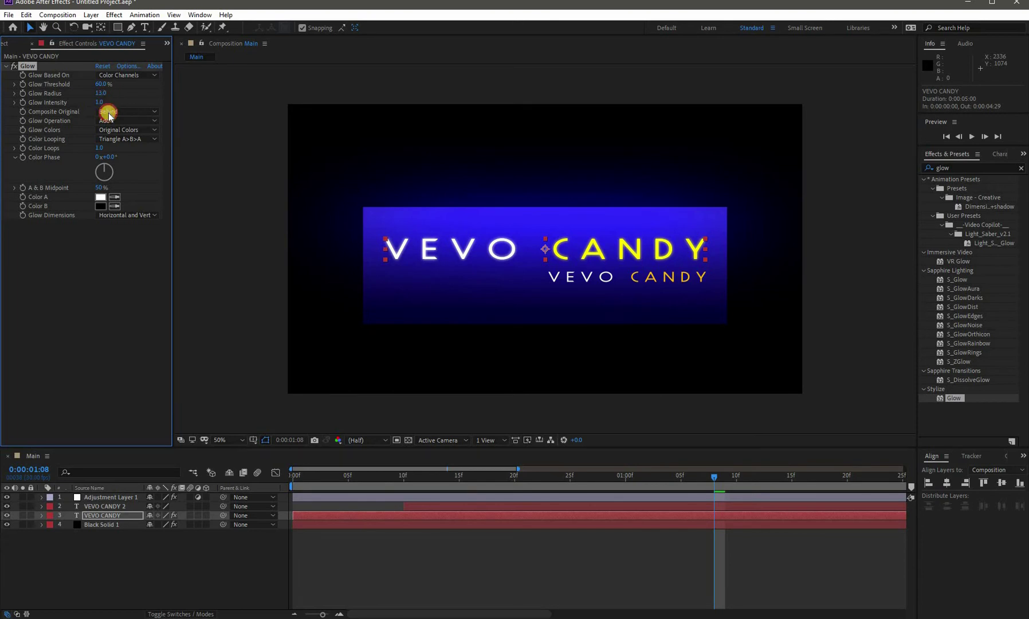
pyautogui.moveTo(99, 84)
pyautogui.mouseDown()
pyautogui.moveTo(128, 84)
pyautogui.moveTo(116, 86)
pyautogui.mouseUp()
pyautogui.click(96, 85)
pyautogui.write('60')
pyautogui.press('Return')
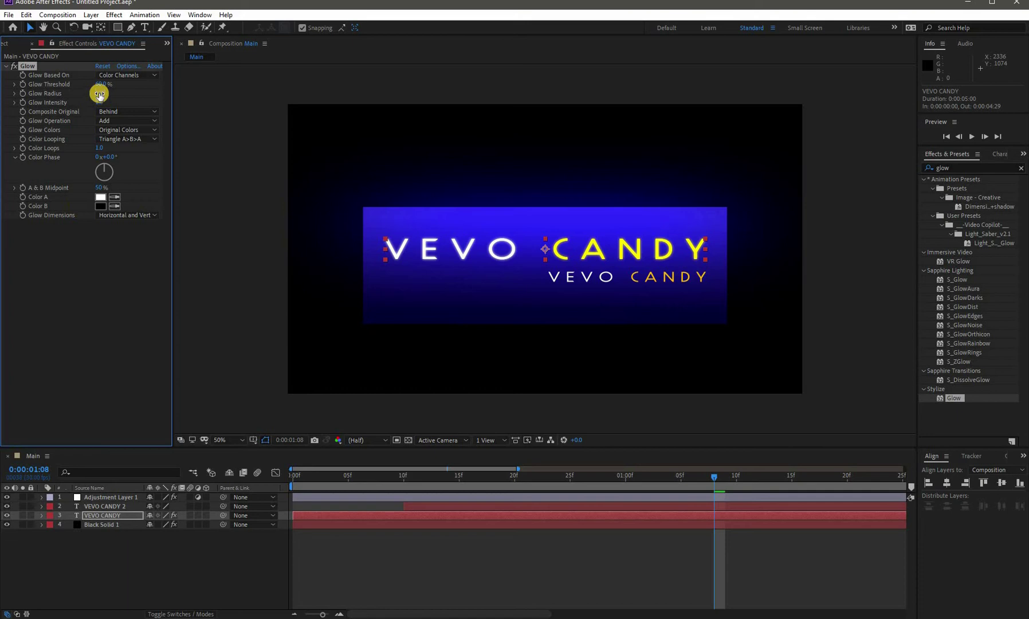
pyautogui.moveTo(103, 95); pyautogui.dragTo(98, 96)
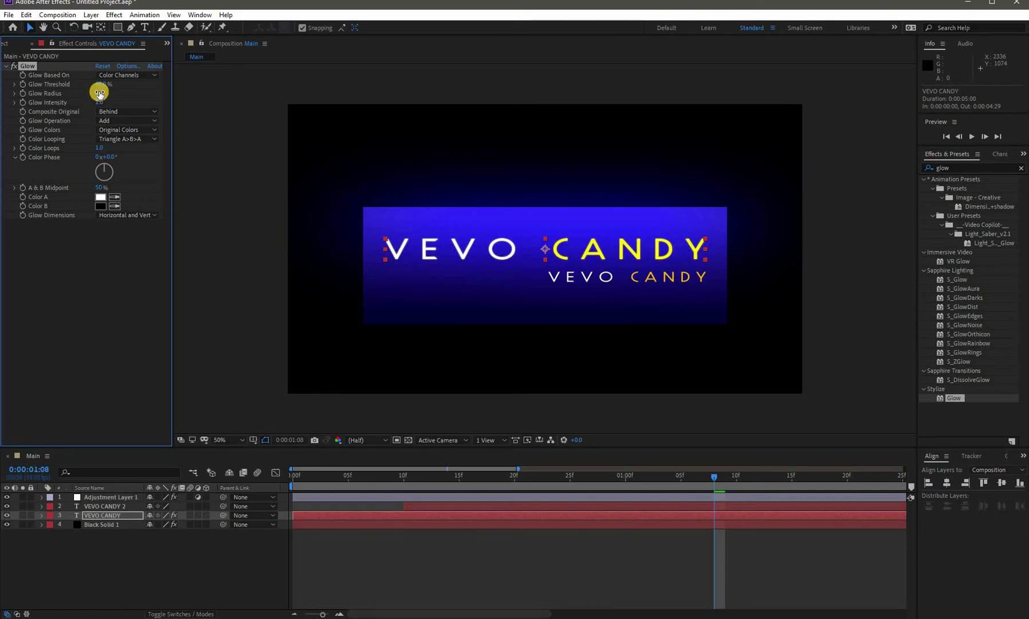
# Compare the VEVO CANDY title with its Glow effect switched off and on
pyautogui.click(15, 66)
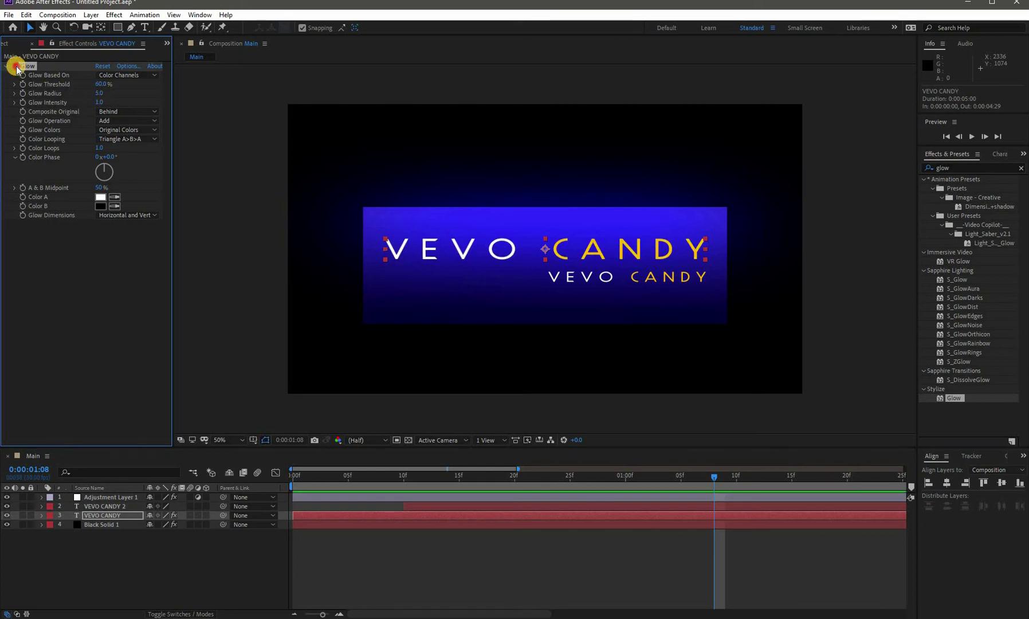
pyautogui.click(15, 66)
pyautogui.click(16, 67)
pyautogui.click(15, 67)
pyautogui.click(15, 67)
pyautogui.click(16, 67)
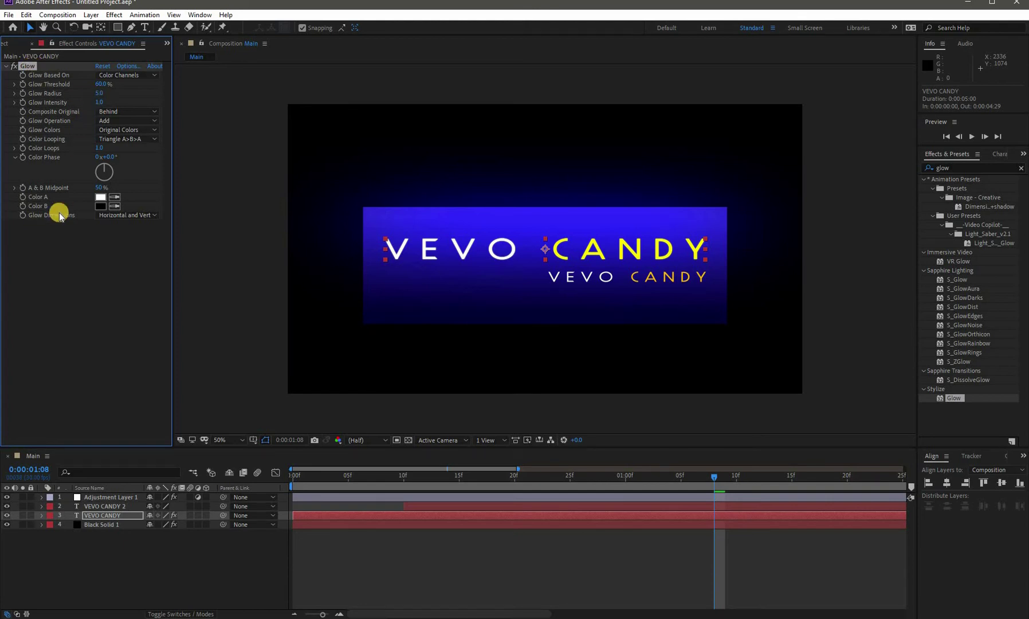
# Set the title's Glow radius to 15 and its intensity to about 0.6
pyautogui.write('15')
pyautogui.press('Return')
pyautogui.moveTo(107, 104); pyautogui.dragTo(87, 111)
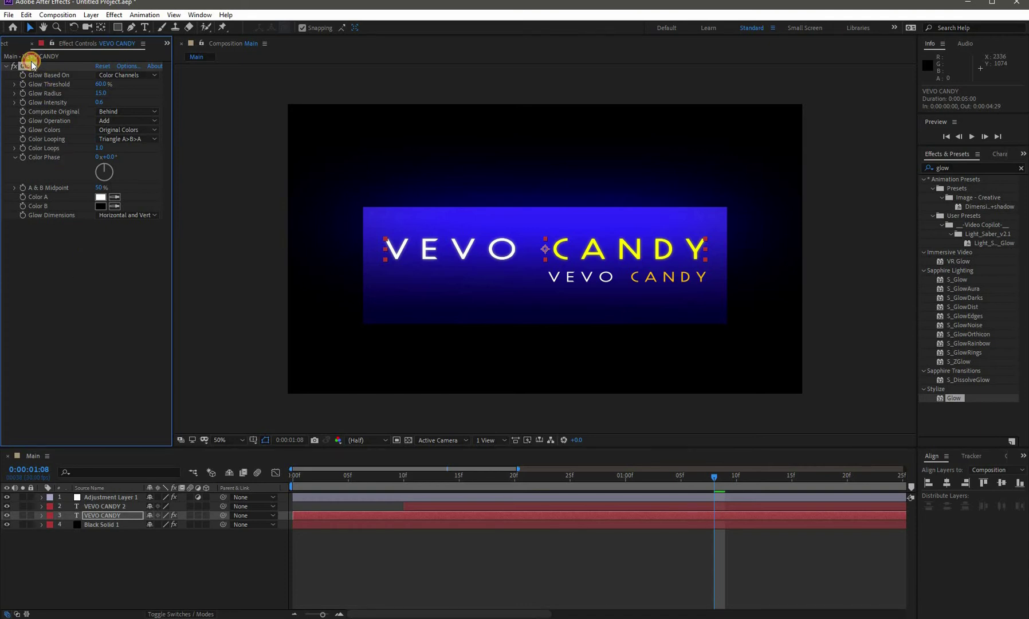
# Give the VEVO CANDY 2 subtitle layer the same Glow effect and settings as the title
pyautogui.click(101, 506)
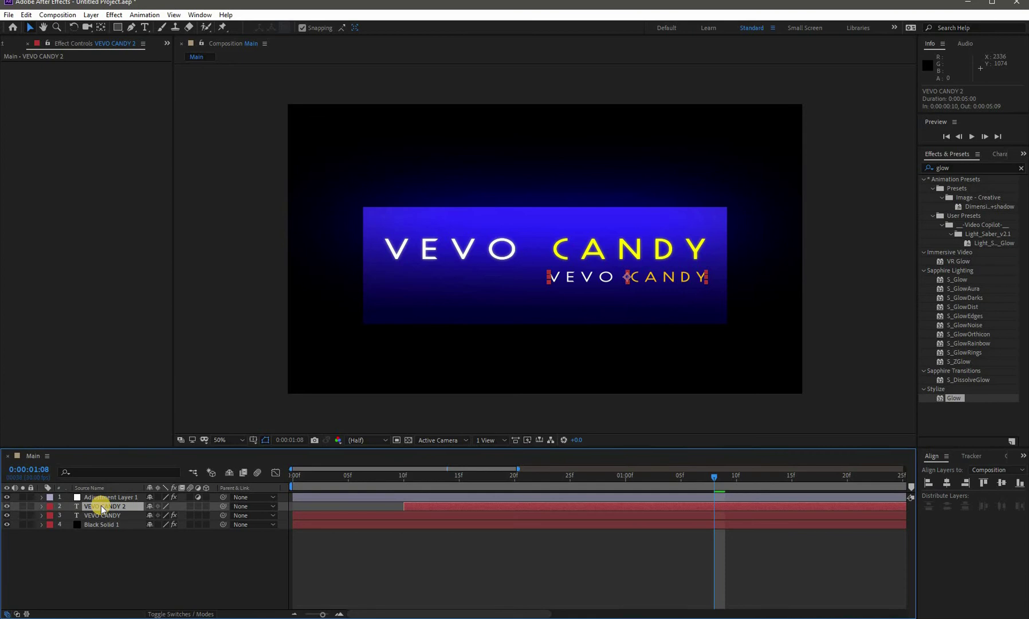
pyautogui.hotkey('ctrl', 'alt', 'shift', 'e')
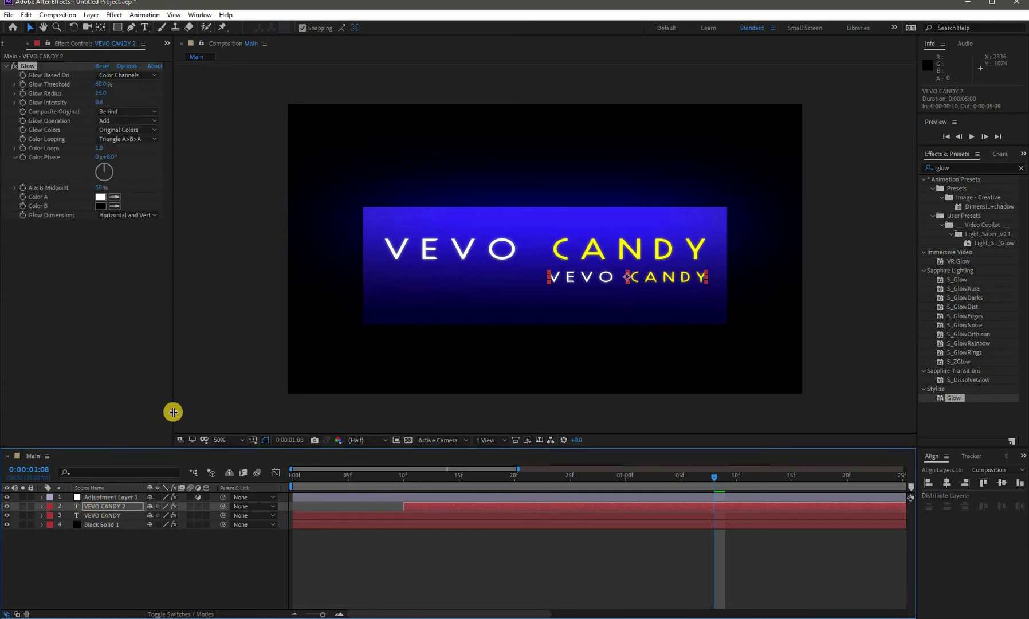
# Delay both text layers by 10 frames so the title starts at frame 10 and the subtitle at frame 20
pyautogui.moveTo(311, 485); pyautogui.dragTo(292, 477)
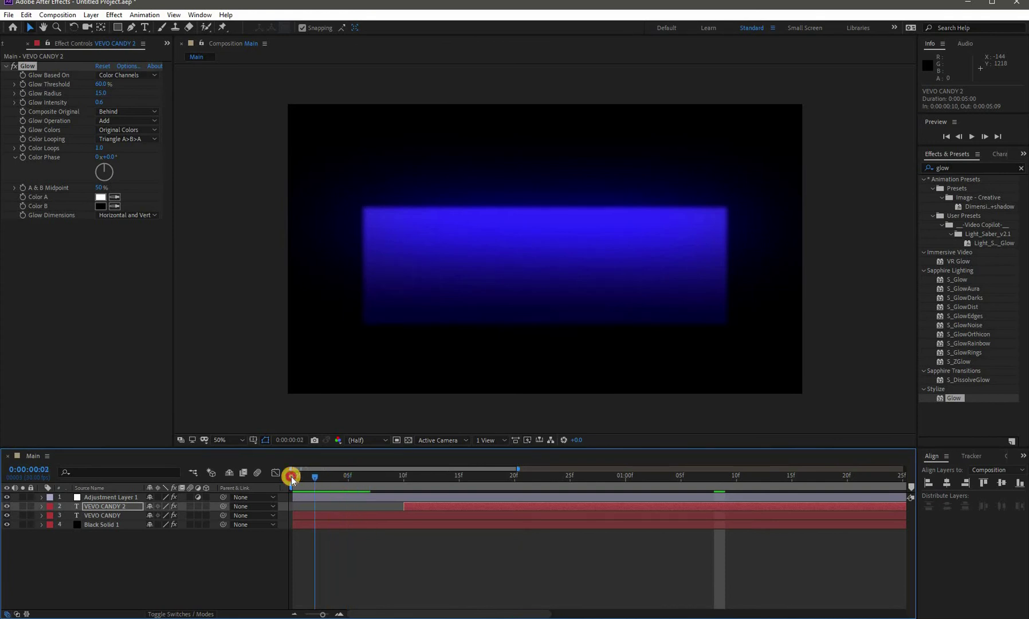
pyautogui.click(351, 514)
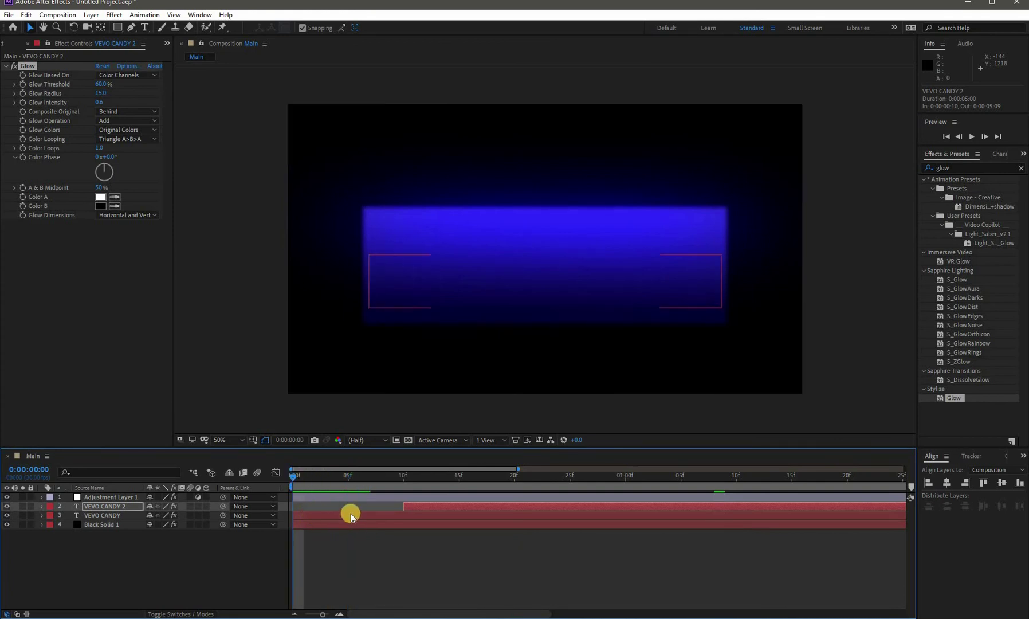
pyautogui.keyDown('ctrl'); pyautogui.click(119, 517); pyautogui.keyUp('ctrl')
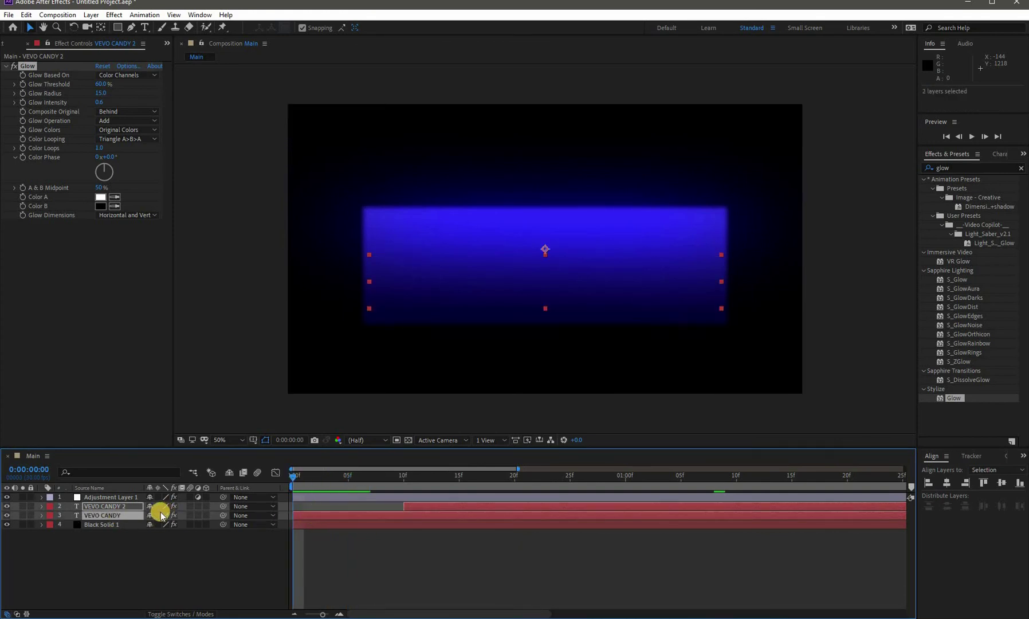
pyautogui.click(118, 510)
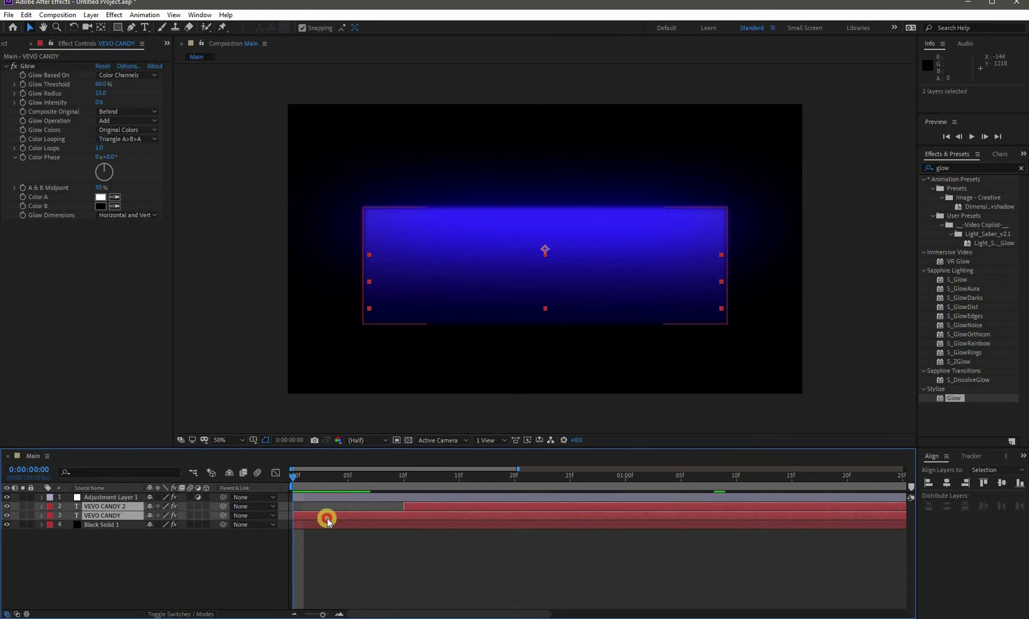
pyautogui.moveTo(368, 519); pyautogui.dragTo(423, 519)
# Keyframe the Black Solid 1 panel's opacity from 0% at the first frame to 100% at 0:00:00:10
pyautogui.click(115, 524)
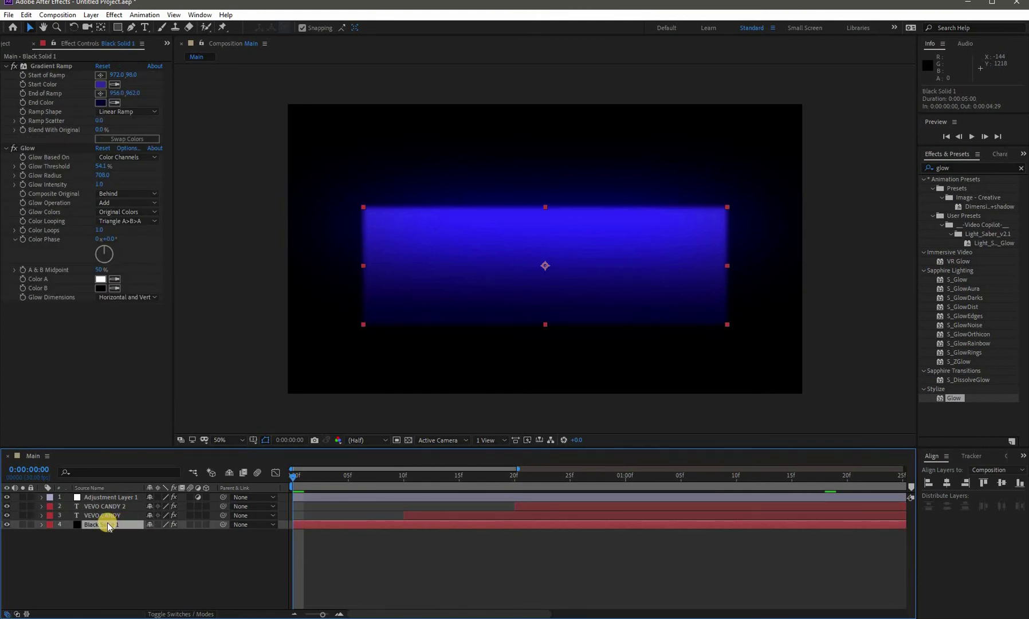
pyautogui.hotkey('shift', 'p')
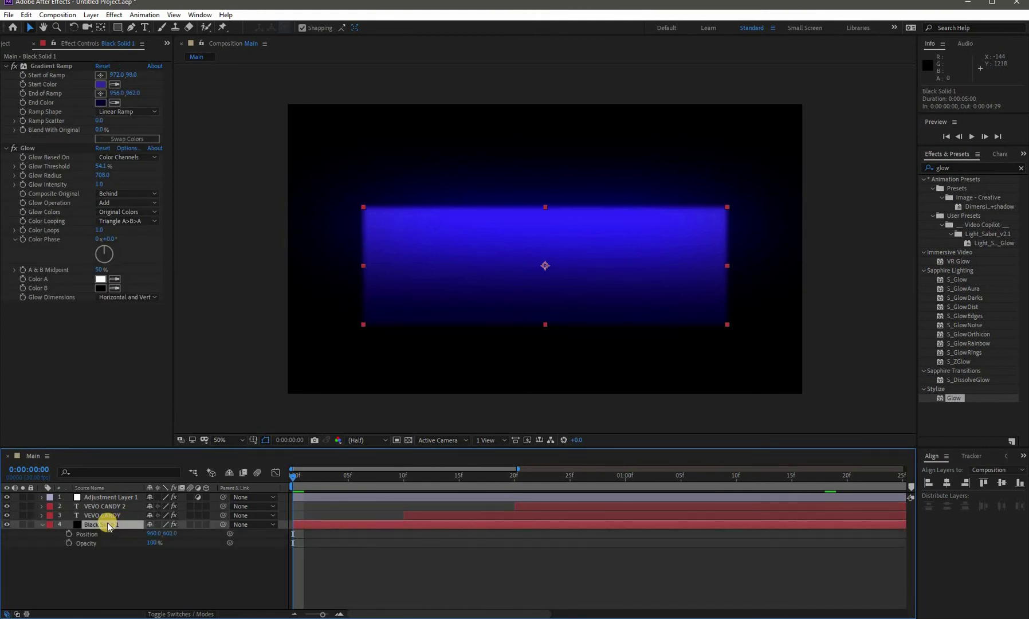
pyautogui.click(69, 543)
pyautogui.moveTo(293, 545); pyautogui.dragTo(404, 543)
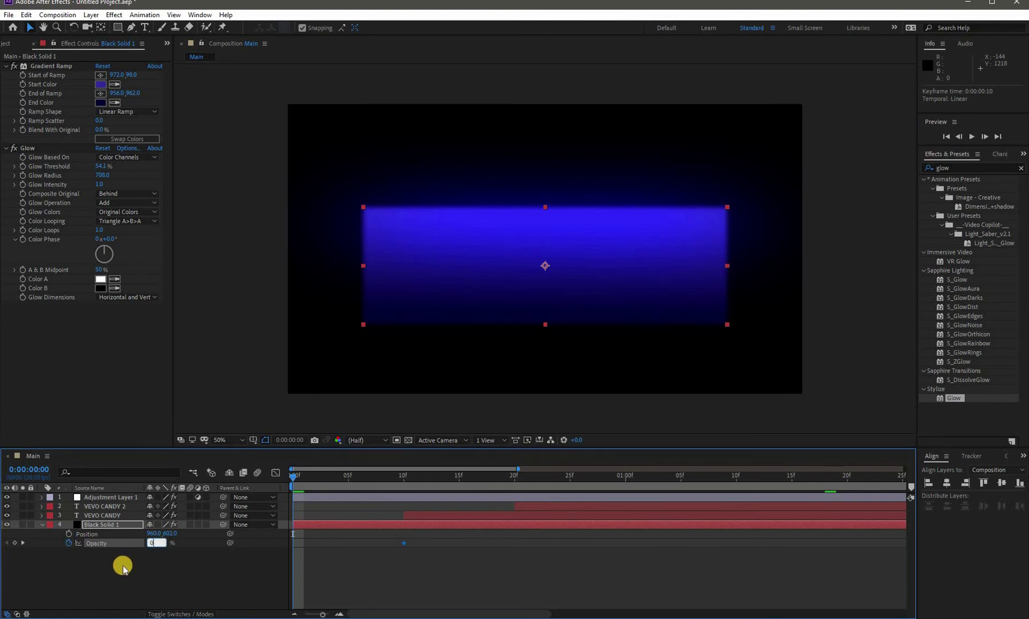
pyautogui.write('0')
pyautogui.press('Return')
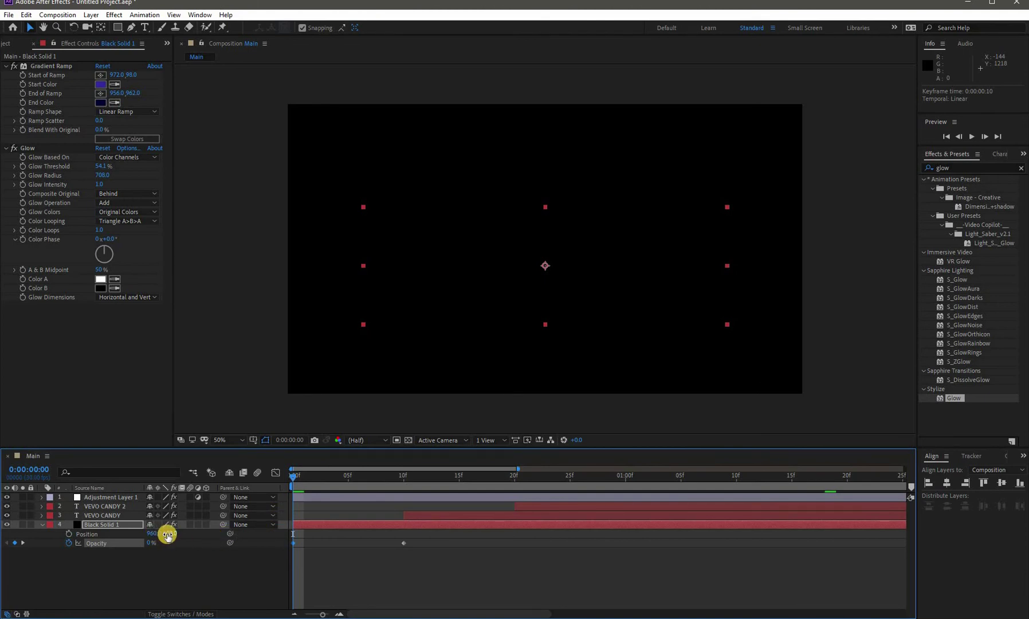
# Keyframe the panel's position from 960, 833 at the first frame to 960, 602 at 0:00:00:10, ease the keyframes and preview the animation
pyautogui.click(401, 476)
pyautogui.click(69, 534)
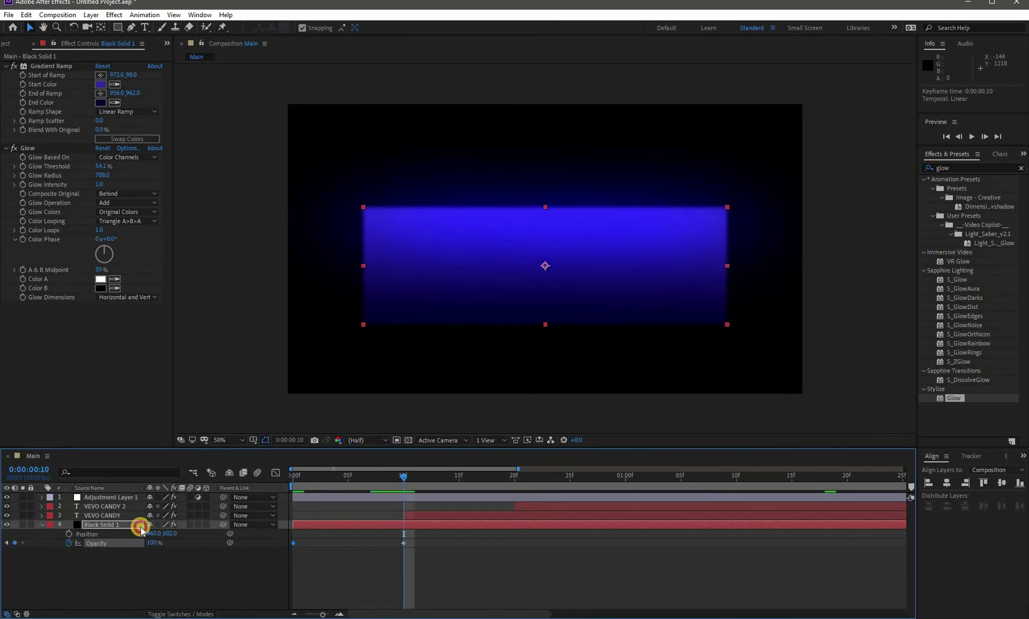
pyautogui.moveTo(312, 486); pyautogui.dragTo(292, 476)
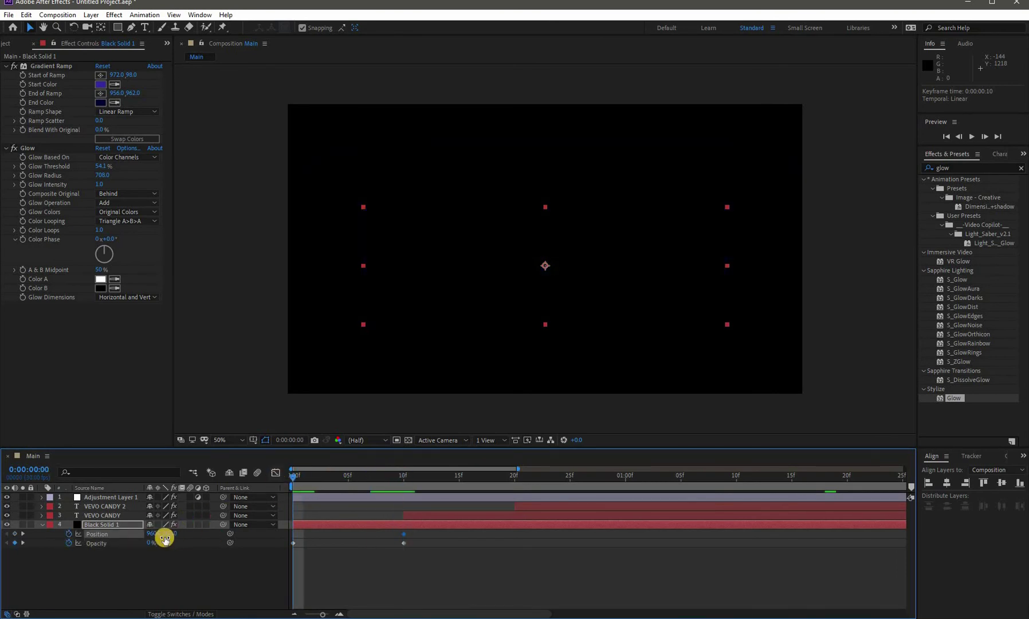
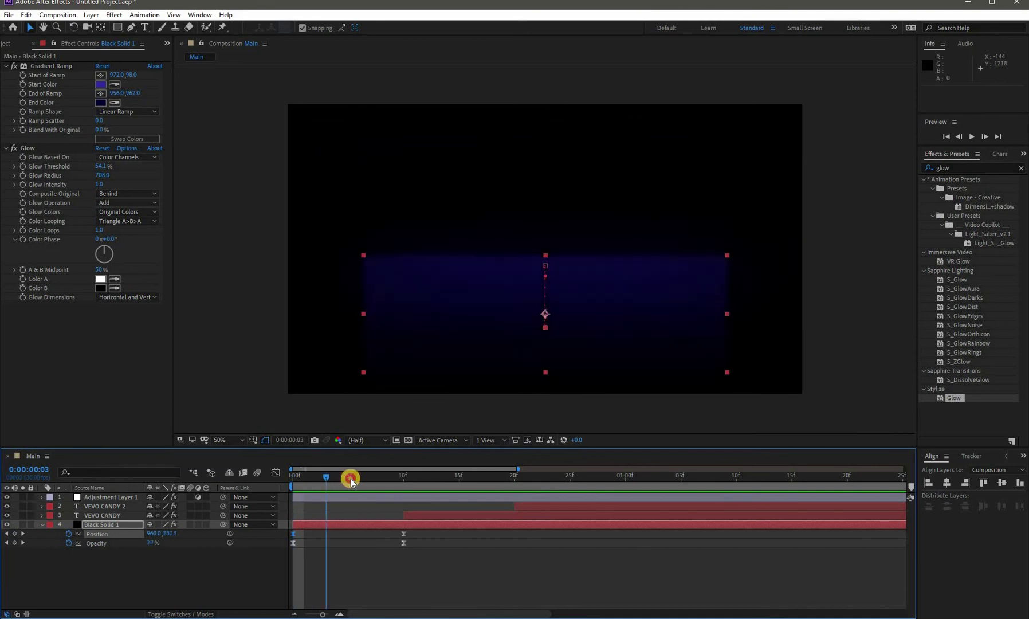
pyautogui.press('space')
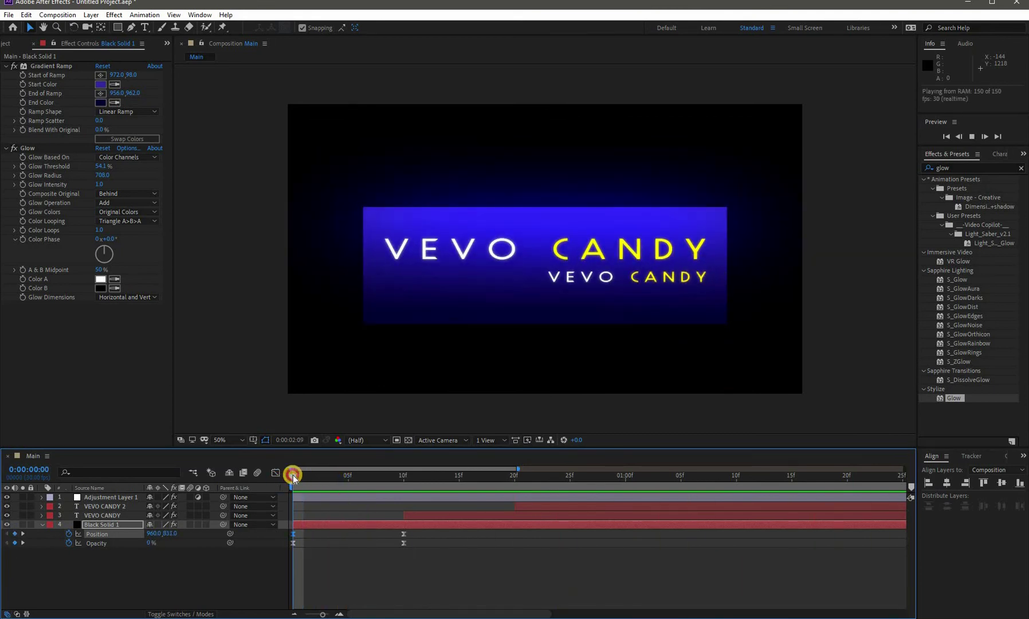
# Pre-compose all four layers of the Main composition into a new composition named Text Placeholder 1
pyautogui.click(44, 526)
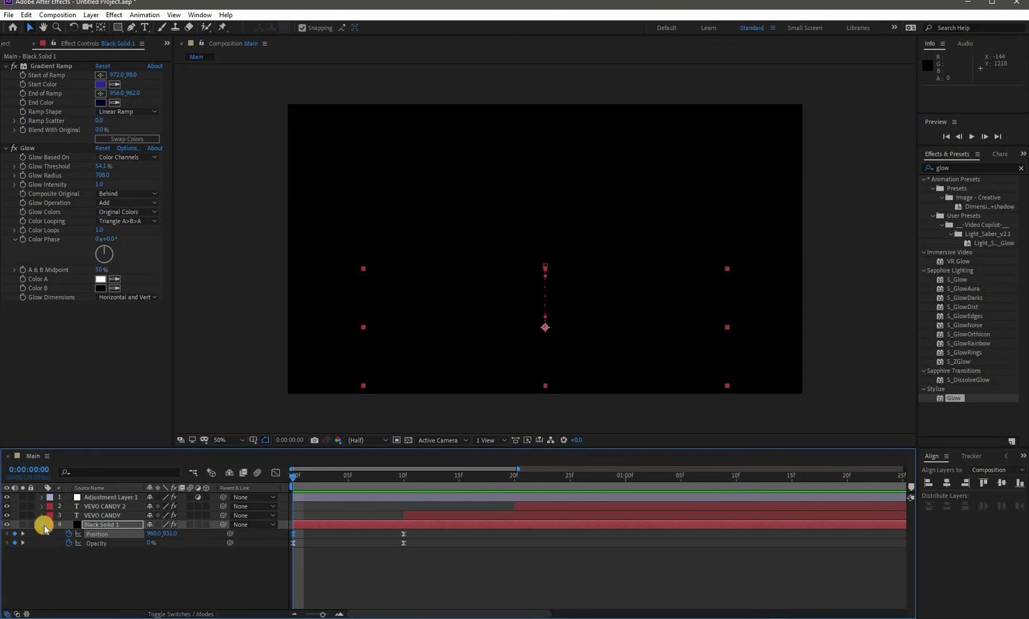
pyautogui.click(42, 524)
pyautogui.keyDown('shift'); pyautogui.click(106, 496); pyautogui.keyUp('shift')
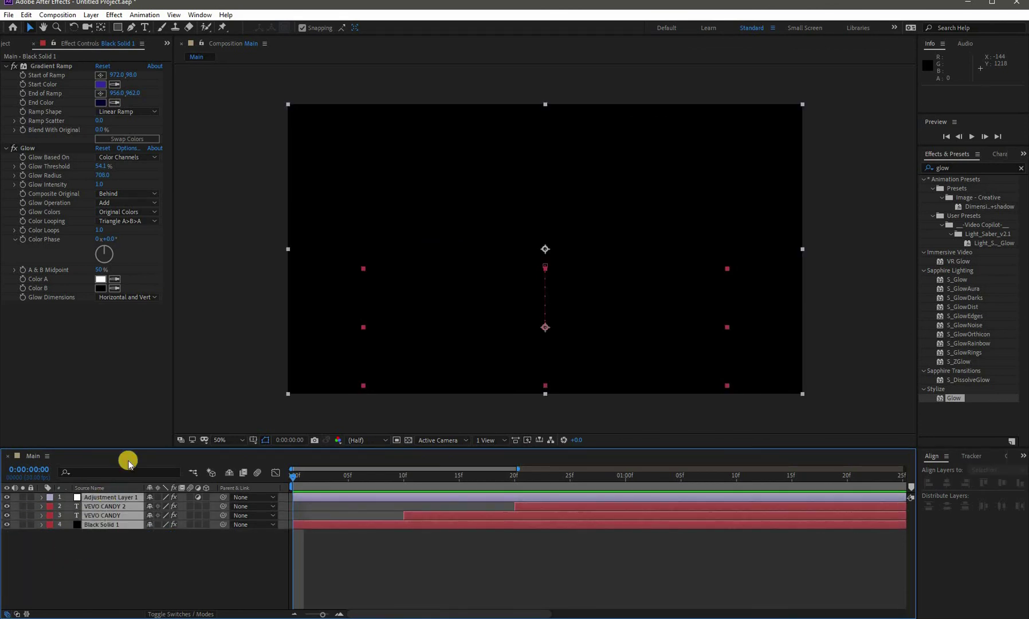
pyautogui.rightClick(107, 497)
pyautogui.click(137, 447)
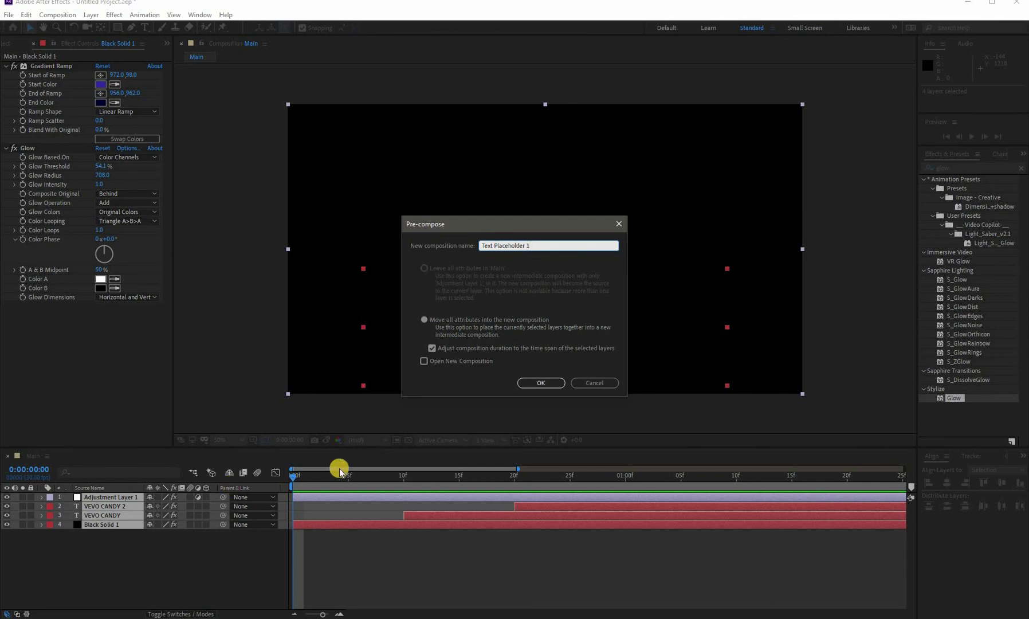
pyautogui.click(541, 384)
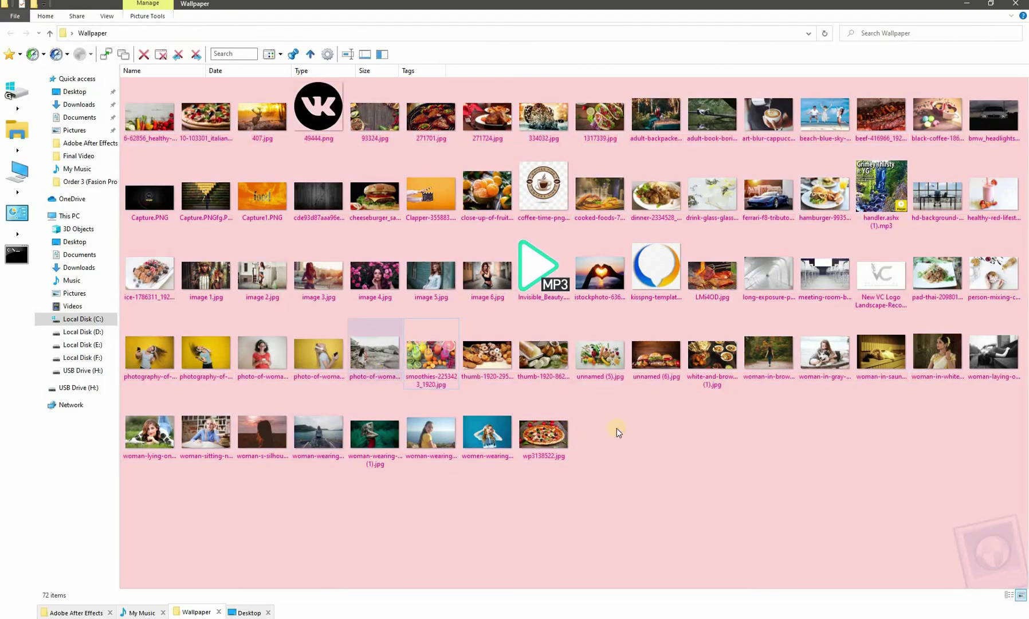
# Add smoothies-2253423_1920.jpg from the Wallpaper folder to the Main composition and pre-compose it as Image Placeholder 1
pyautogui.moveTo(431, 355); pyautogui.dragTo(96, 526)
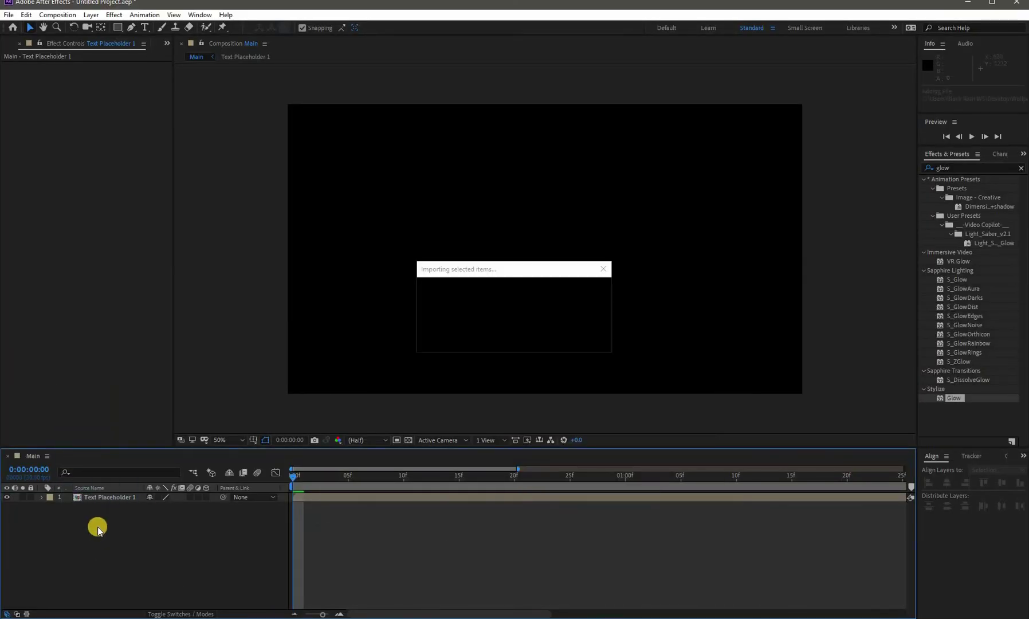
pyautogui.rightClick(110, 500)
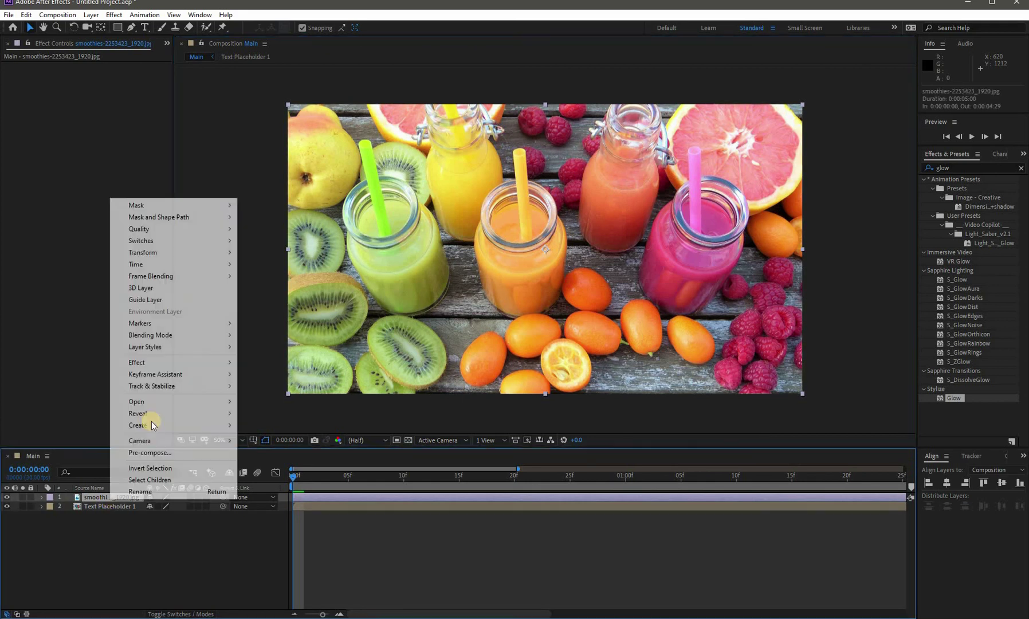
pyautogui.click(155, 452)
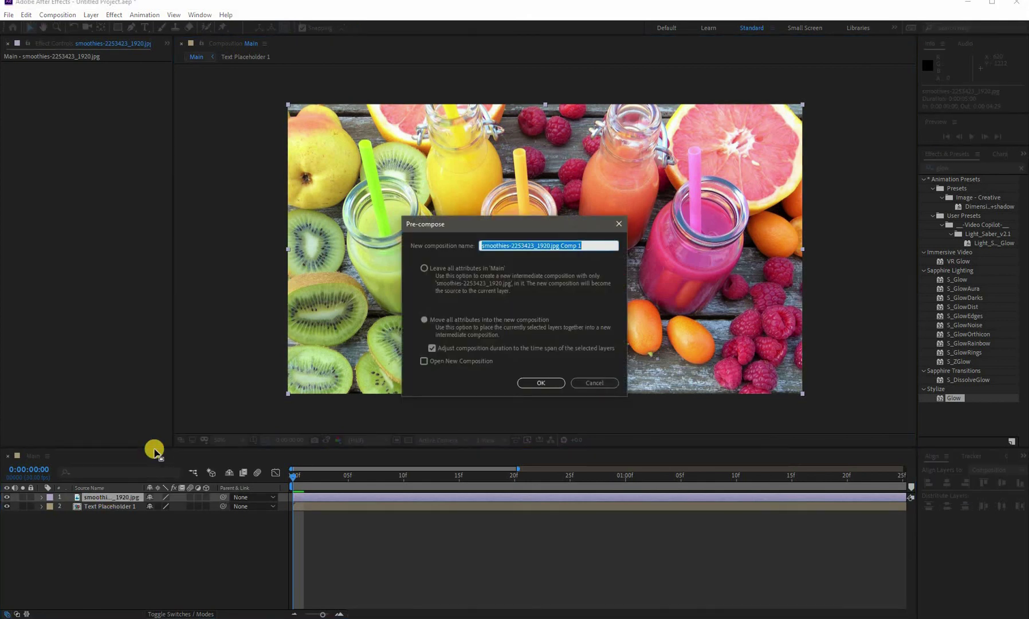
pyautogui.write('Image Placeholder')
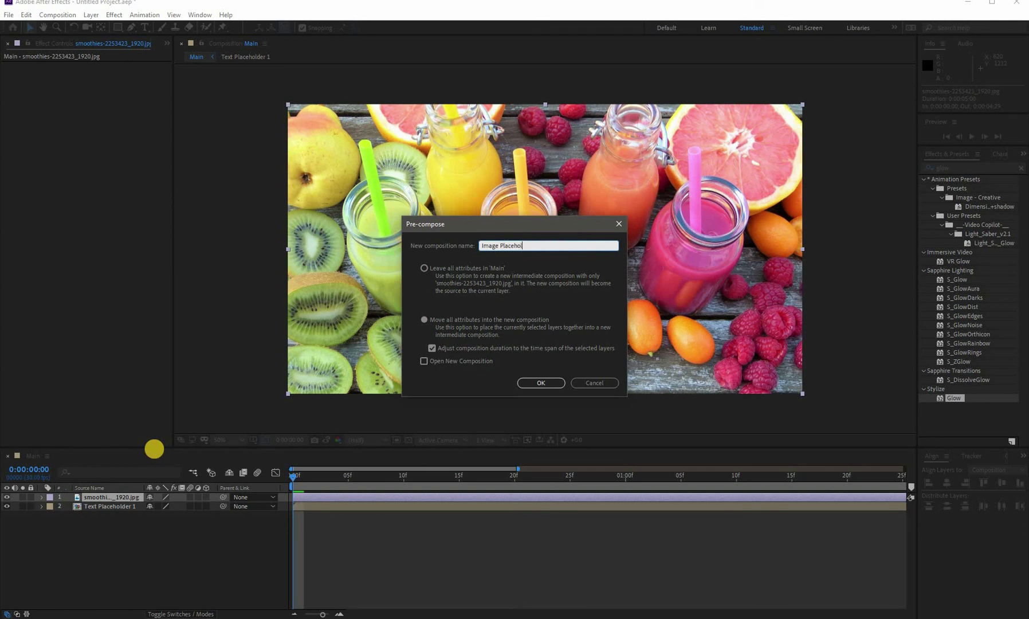
pyautogui.click(541, 380)
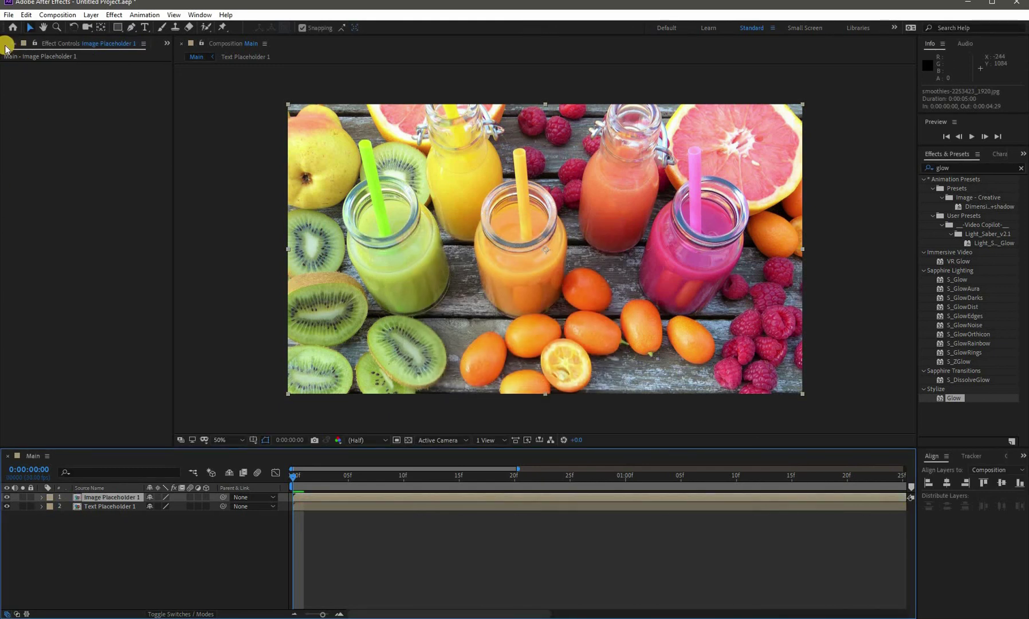
# Move Image Placeholder 1 below Text Placeholder 1 in the layer order and review the animation up to 0:00:01:04
pyautogui.click(5, 45)
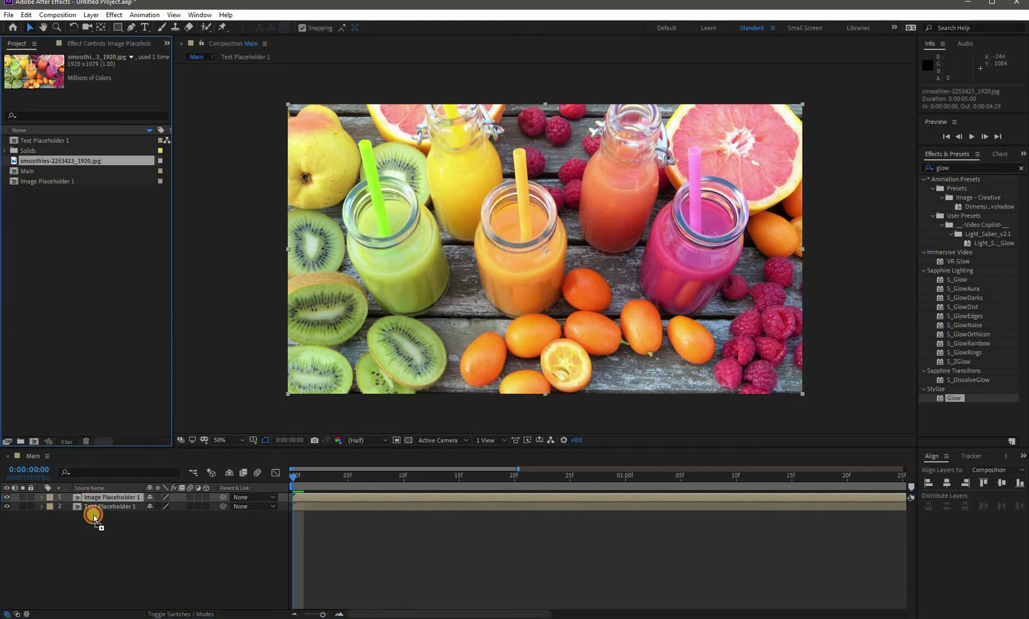
pyautogui.moveTo(95, 516); pyautogui.dragTo(93, 511)
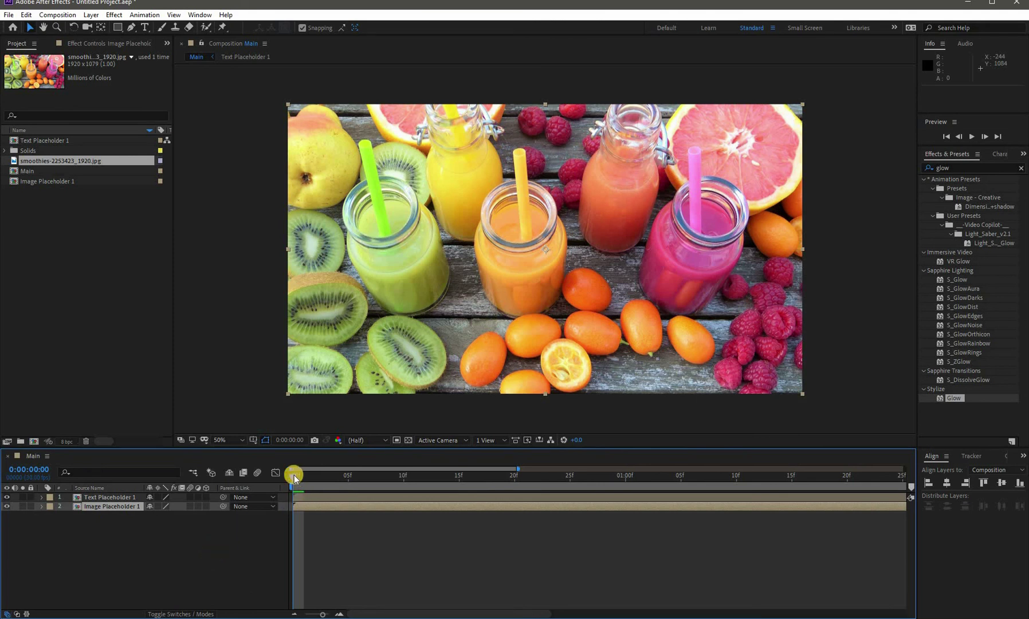
pyautogui.moveTo(334, 478); pyautogui.dragTo(427, 481)
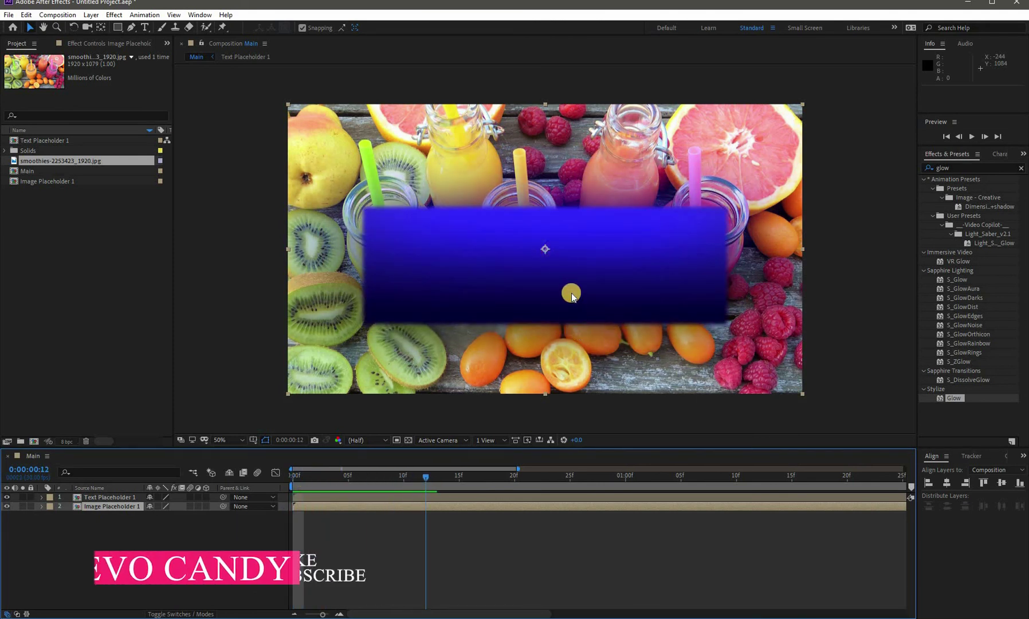
pyautogui.moveTo(488, 473); pyautogui.dragTo(669, 476)
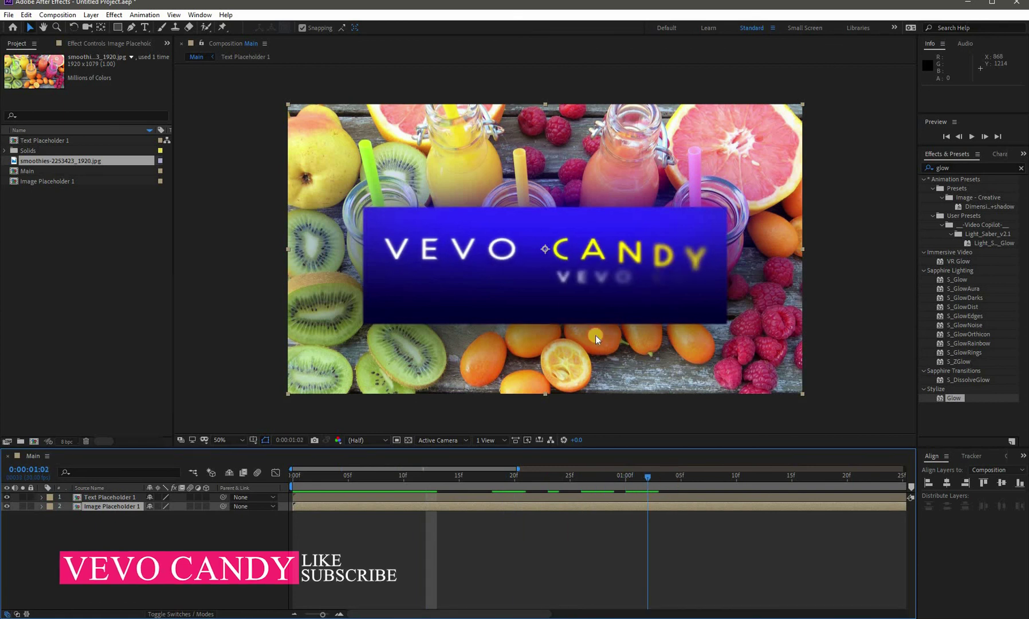
pyautogui.click(565, 304)
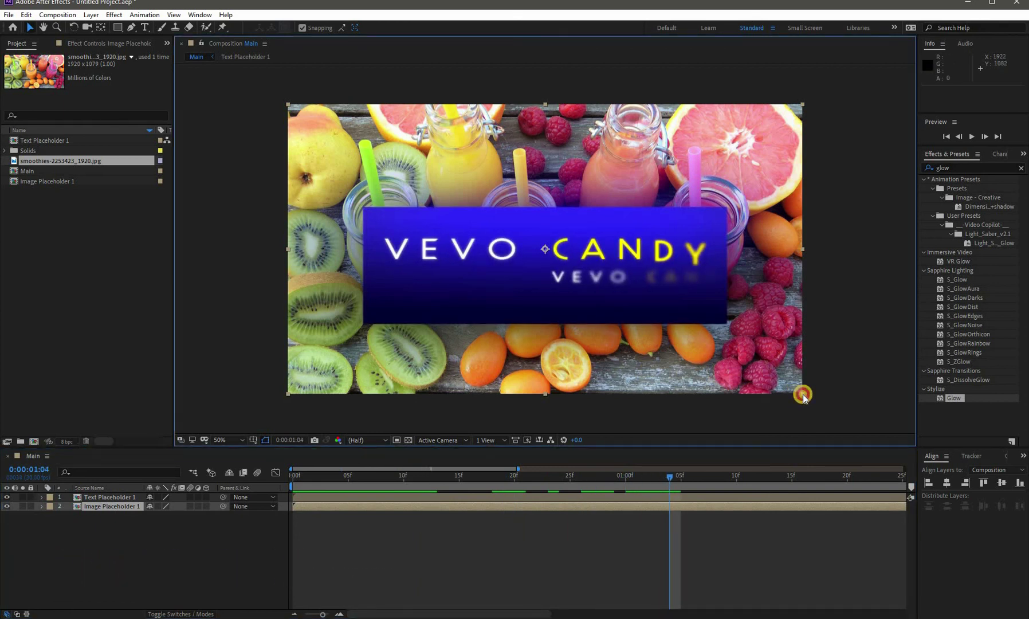
pyautogui.moveTo(785, 387); pyautogui.dragTo(776, 375)
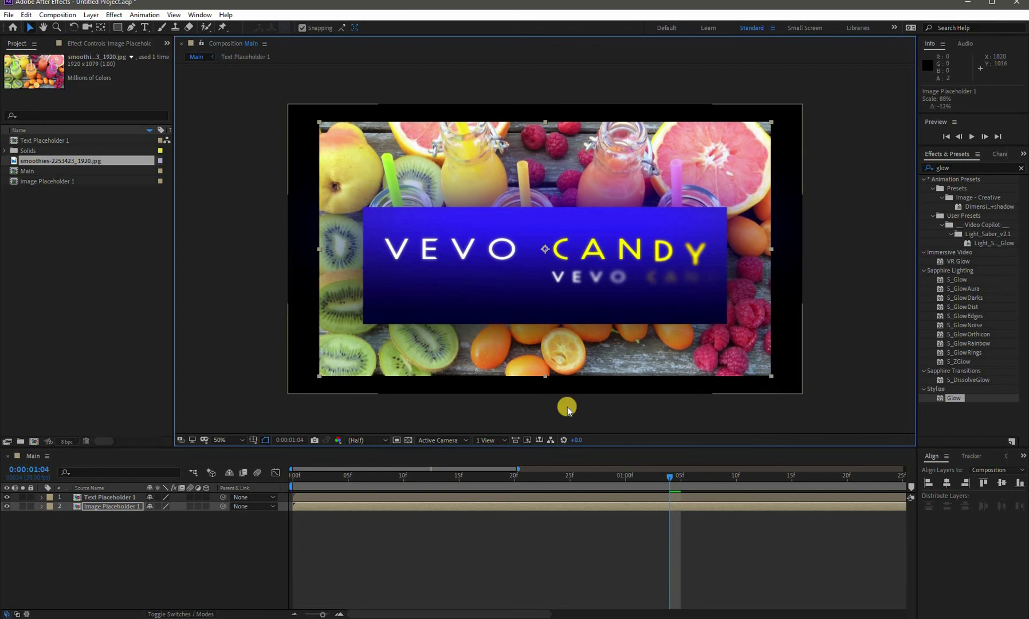
pyautogui.hotkey('ctrl', 'z')
# Scale Text Placeholder 1 to about 37%, place it in the image's lower-left corner at about 390, 926, and preview the animation
pyautogui.click(114, 498)
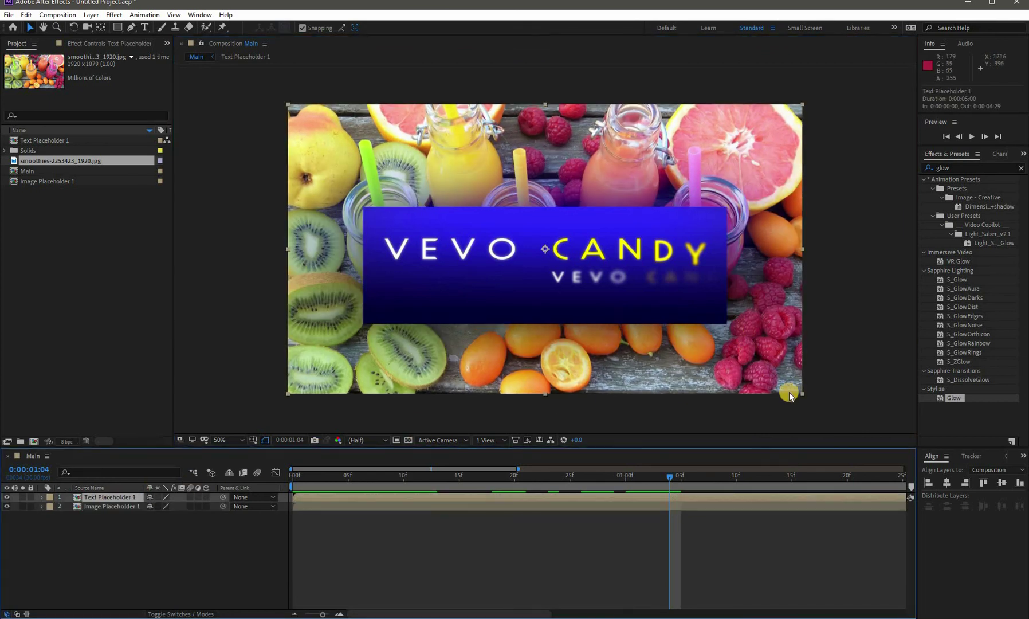
pyautogui.moveTo(803, 394); pyautogui.dragTo(621, 306)
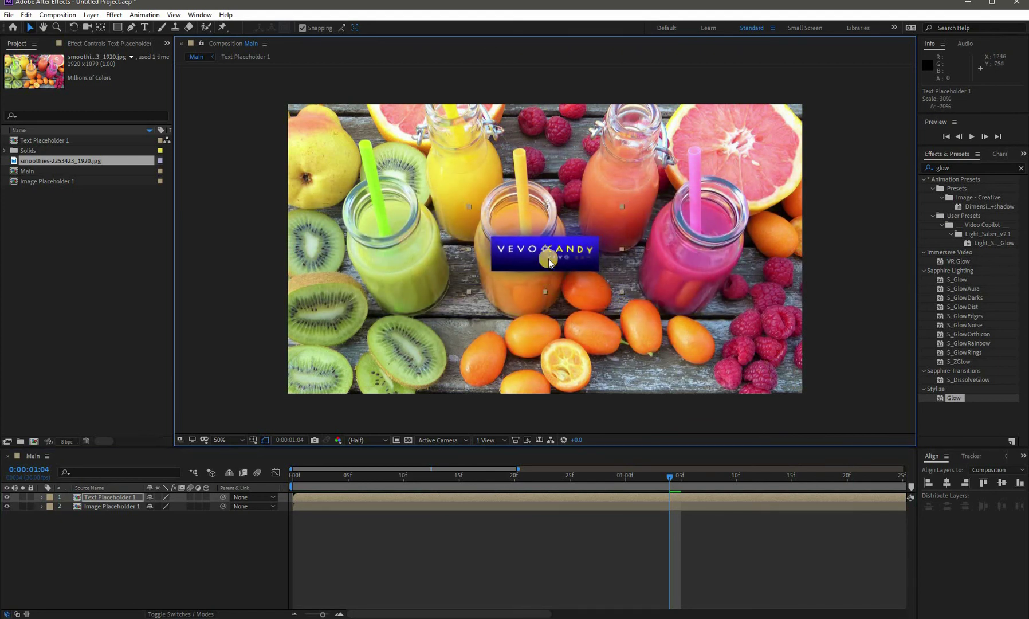
pyautogui.moveTo(549, 258); pyautogui.dragTo(387, 378)
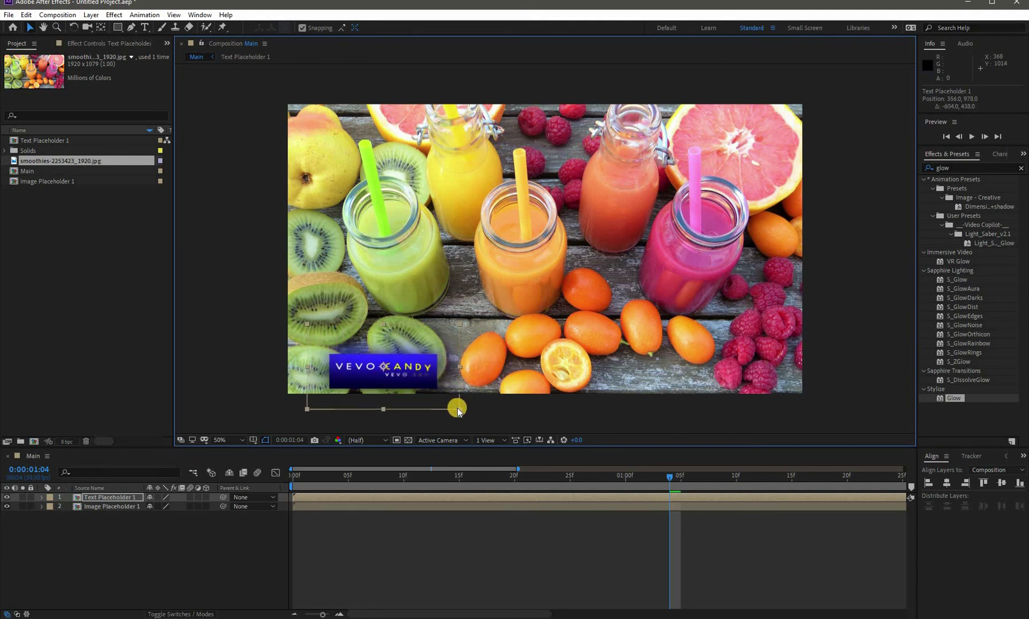
pyautogui.moveTo(479, 424); pyautogui.dragTo(476, 421)
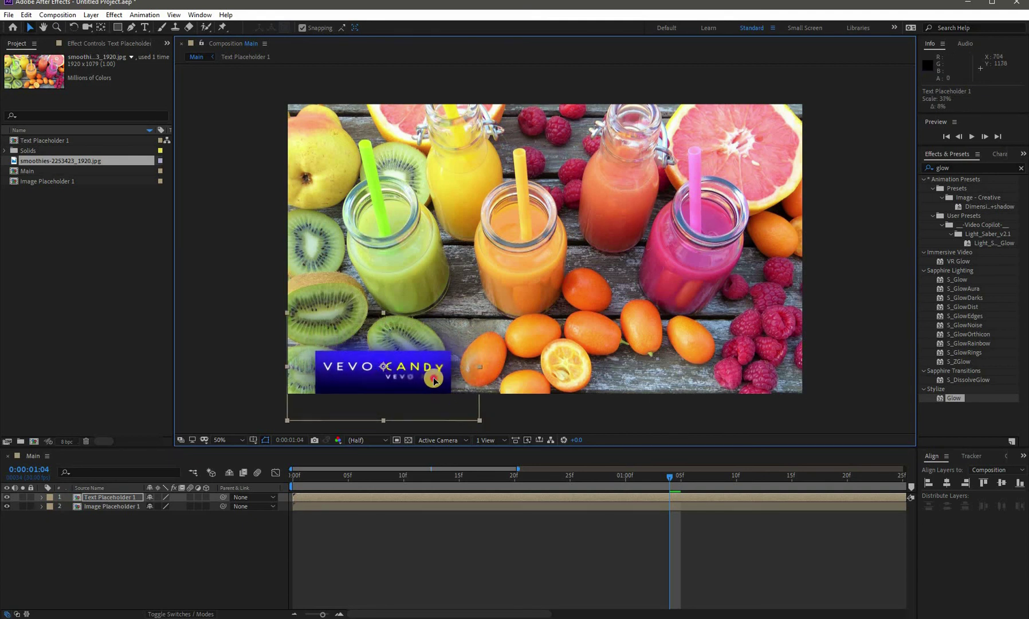
pyautogui.moveTo(431, 385); pyautogui.dragTo(440, 372)
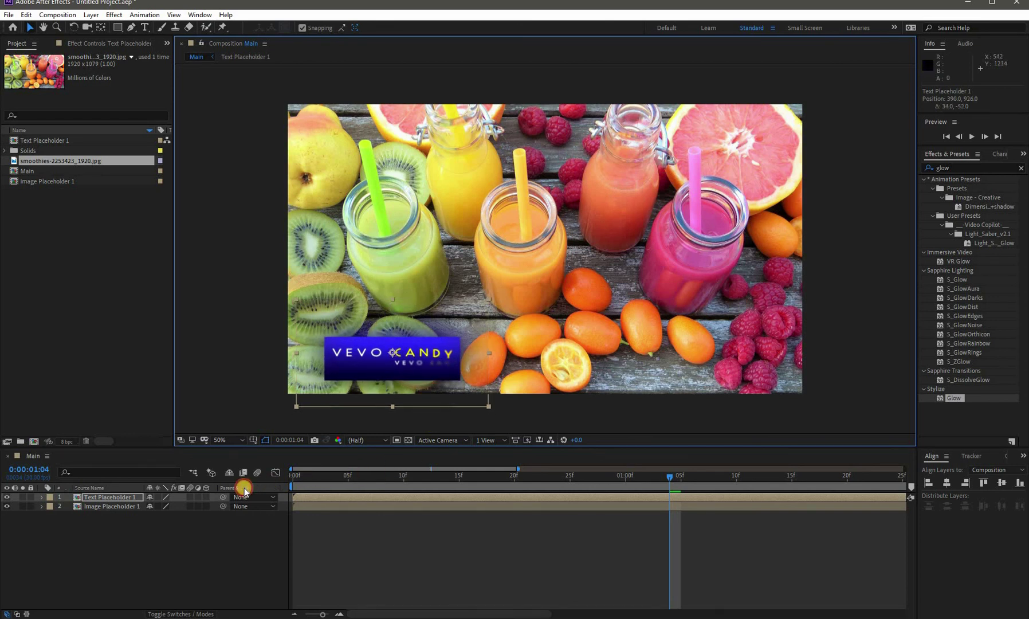
pyautogui.press('space')
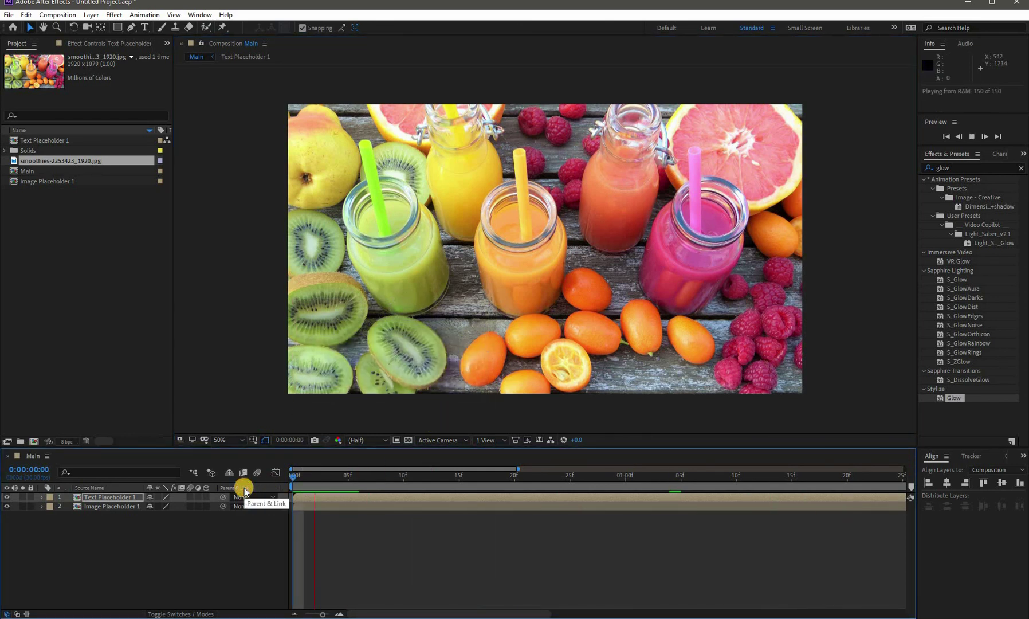
# Open the Text Placeholder 1 composition and reveal the Position and Opacity keyframes of Black Solid 1
pyautogui.click(316, 476)
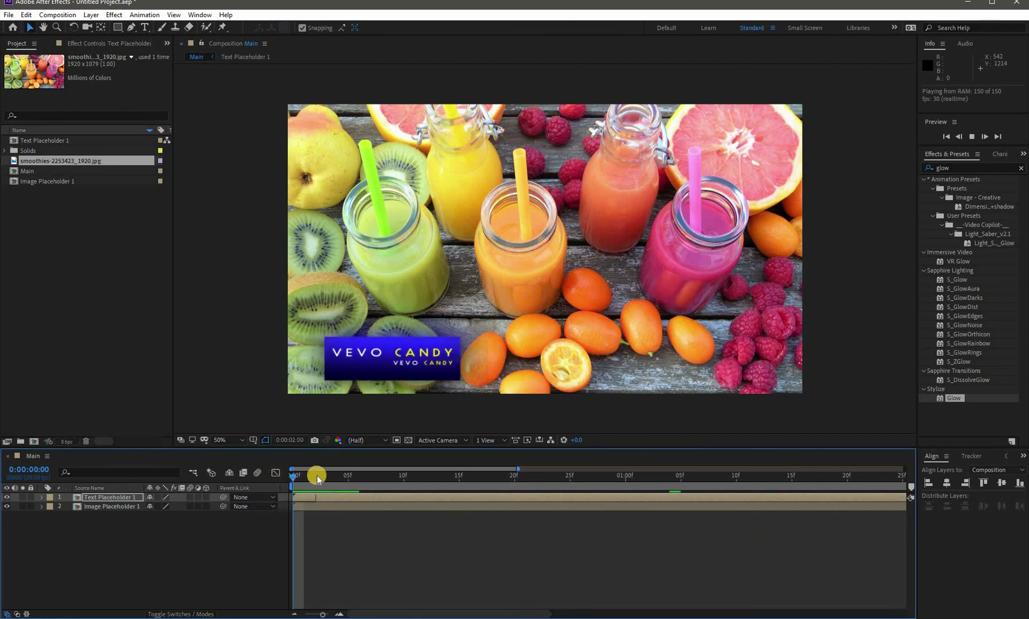
pyautogui.doubleClick(105, 497)
pyautogui.click(304, 525)
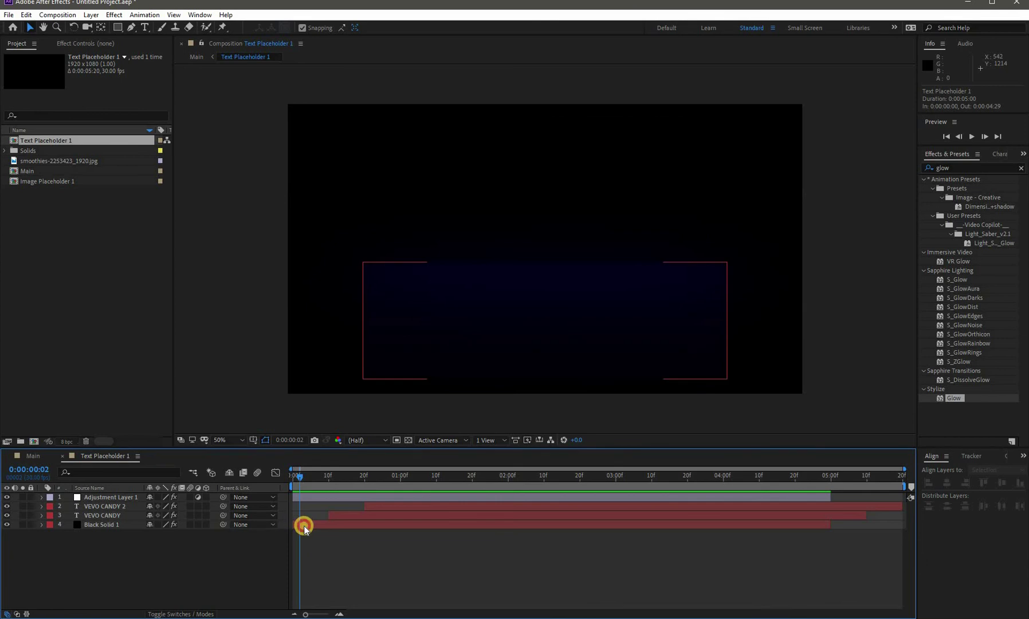
pyautogui.press('u')
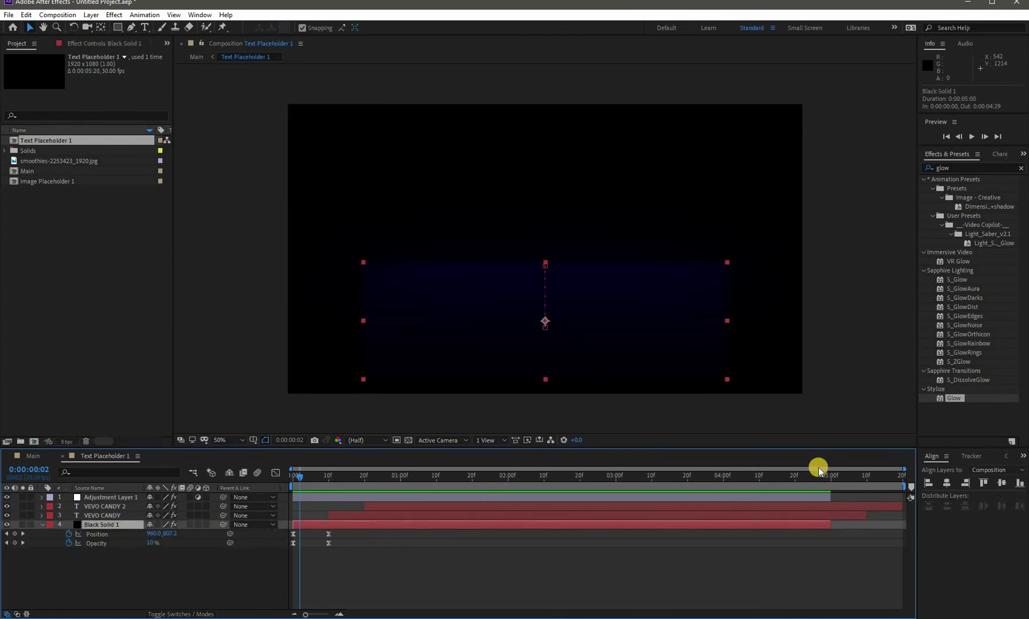
pyautogui.moveTo(900, 471); pyautogui.dragTo(515, 466)
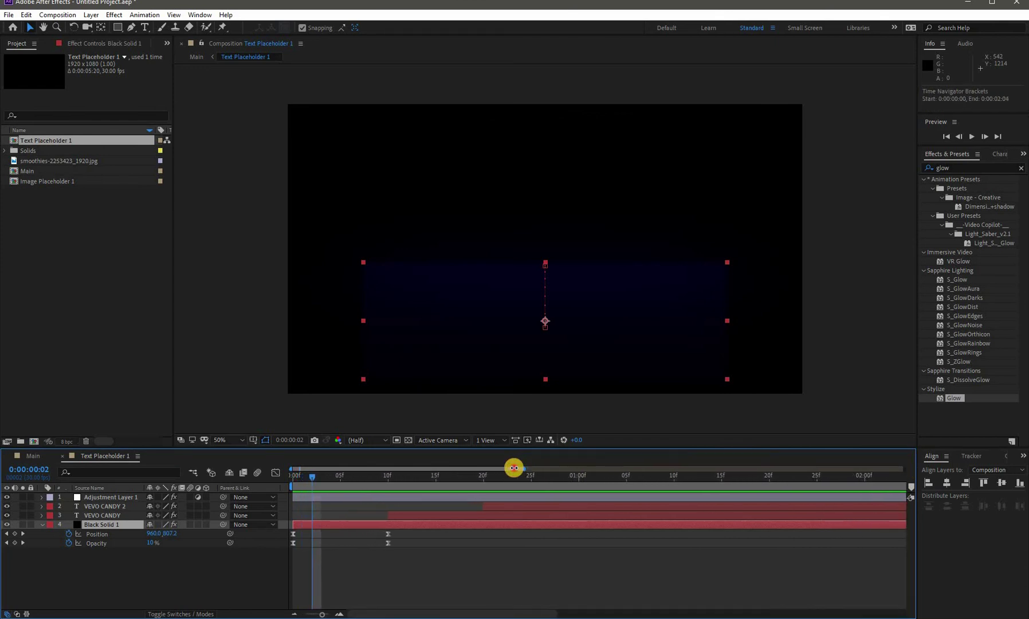
# Start VEVO CANDY at frame 15 and VEVO CANDY 2 at frame 25, and move Black Solid 1's ending Position and Opacity keyframes to 0:00:00:15
pyautogui.click(450, 516)
pyautogui.keyDown('shift'); pyautogui.click(502, 507); pyautogui.keyUp('shift')
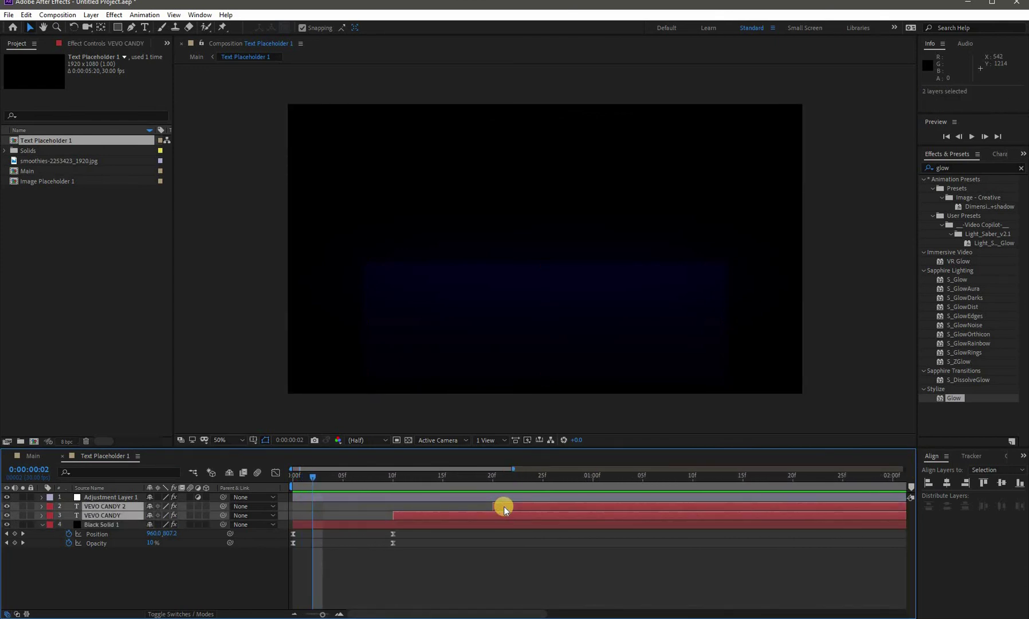
pyautogui.moveTo(453, 517); pyautogui.dragTo(501, 516)
pyautogui.moveTo(412, 533); pyautogui.dragTo(435, 546)
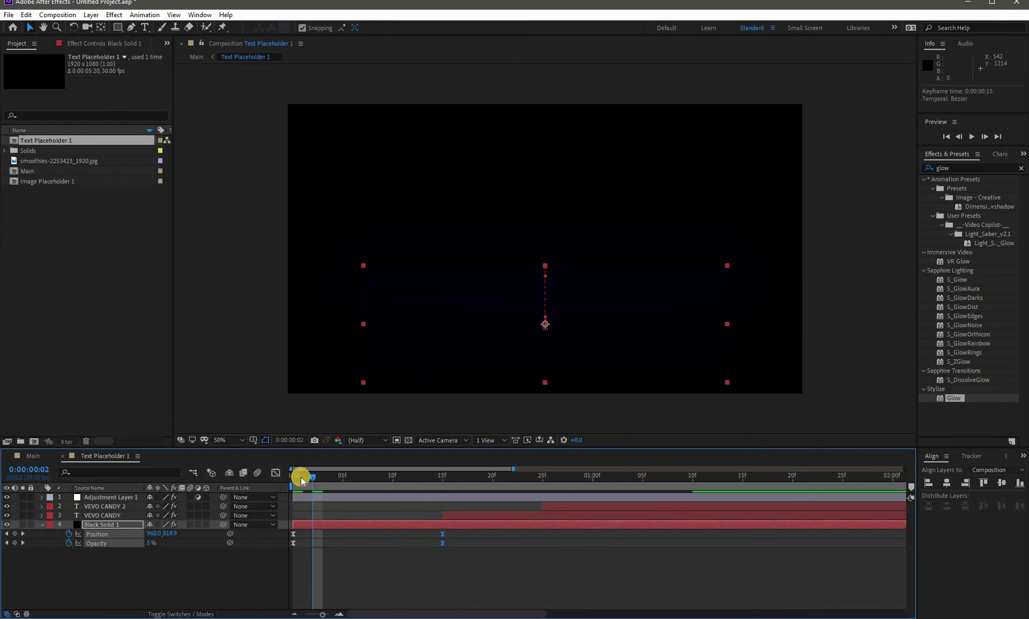
# Preview the retimed animation from the start in Text Placeholder 1 and in the Main composition
pyautogui.press('Home')
pyautogui.press('space')
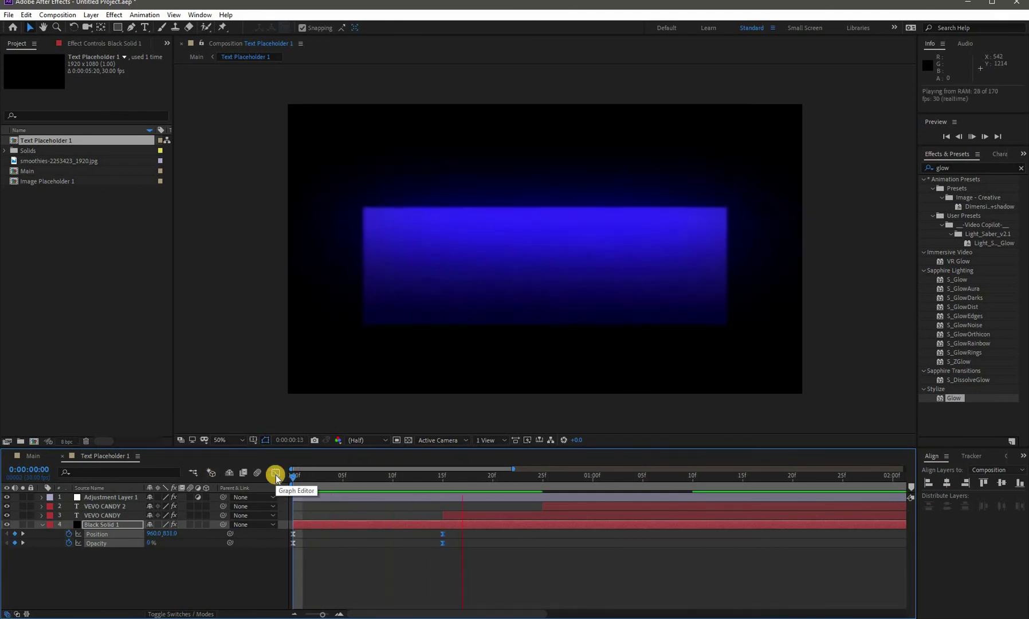
pyautogui.click(32, 455)
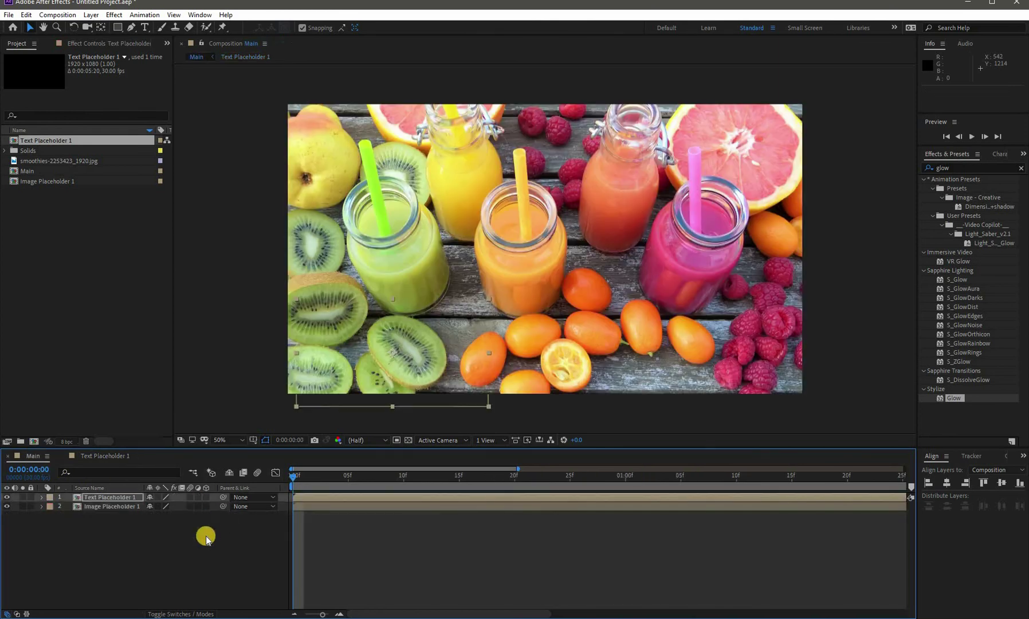
pyautogui.press('space')
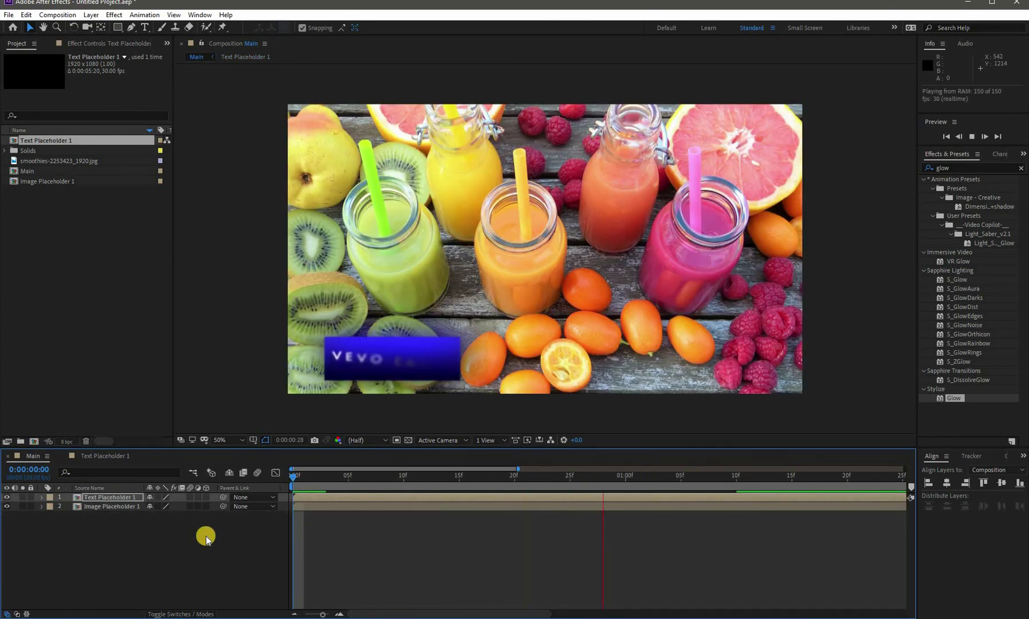